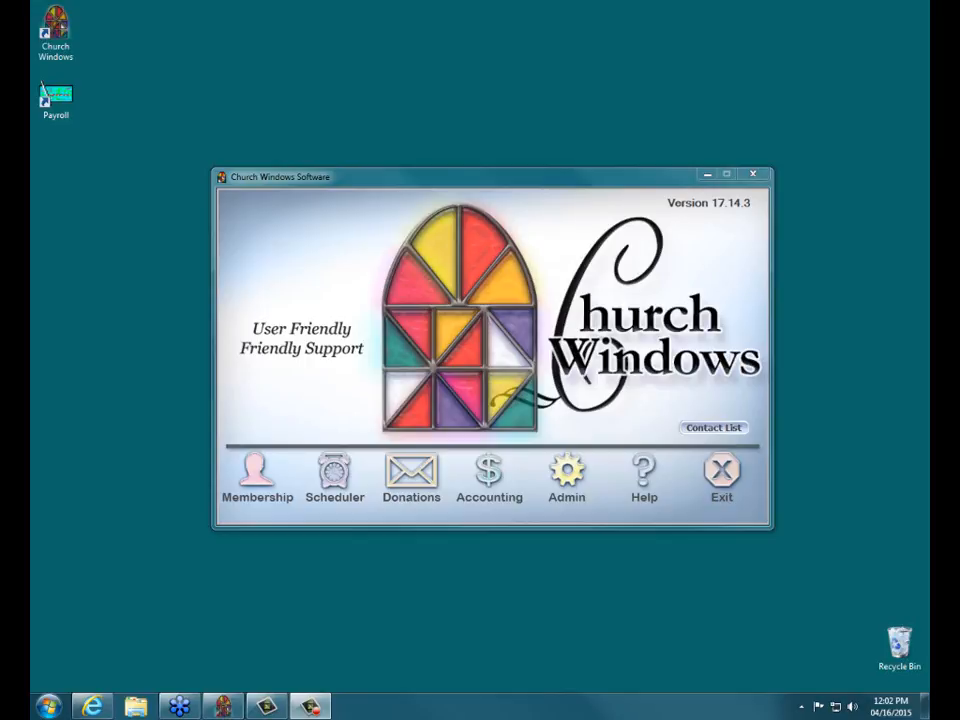
# Step: Switch to the Church Windows website in Internet Explorer and review the Support links under Using Church Windows
pyautogui.moveTo(91, 706)
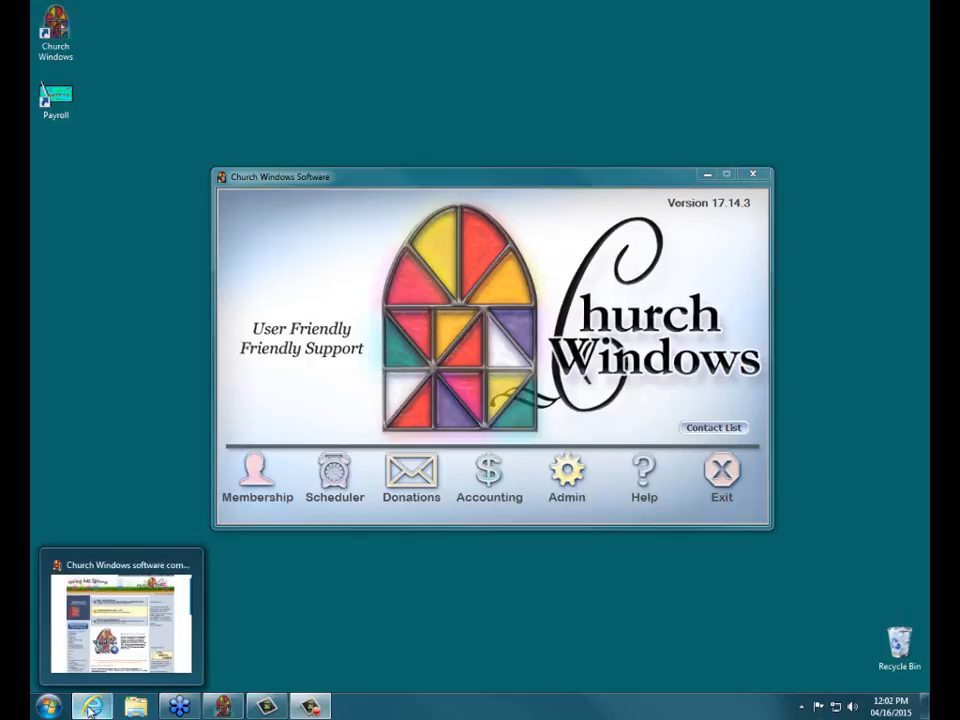
pyautogui.click(101, 665)
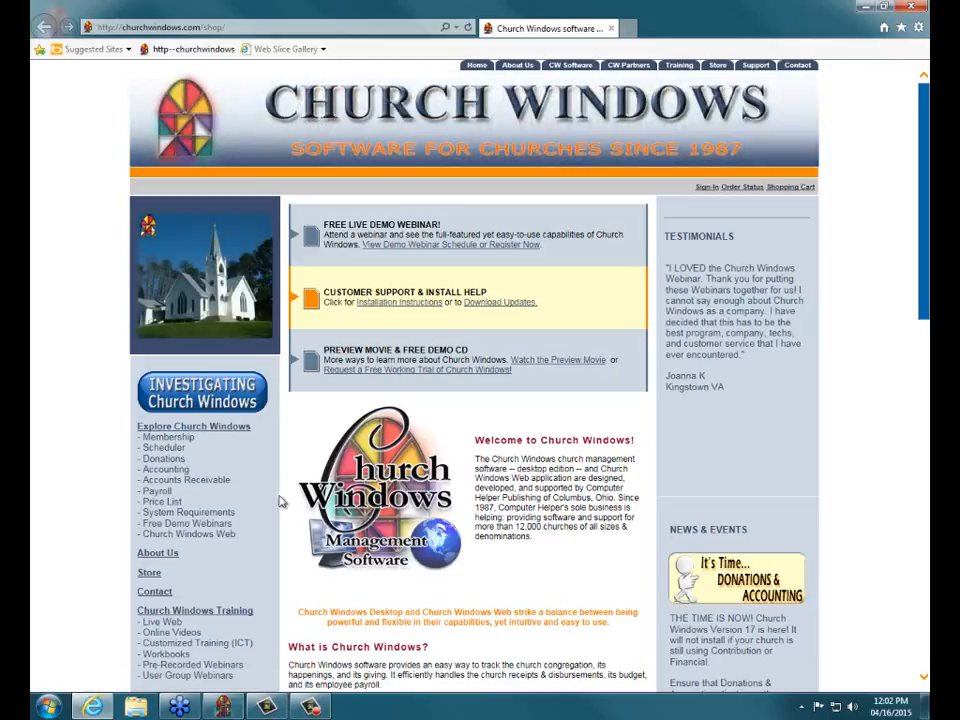
pyautogui.scroll(-5, 315, 469)
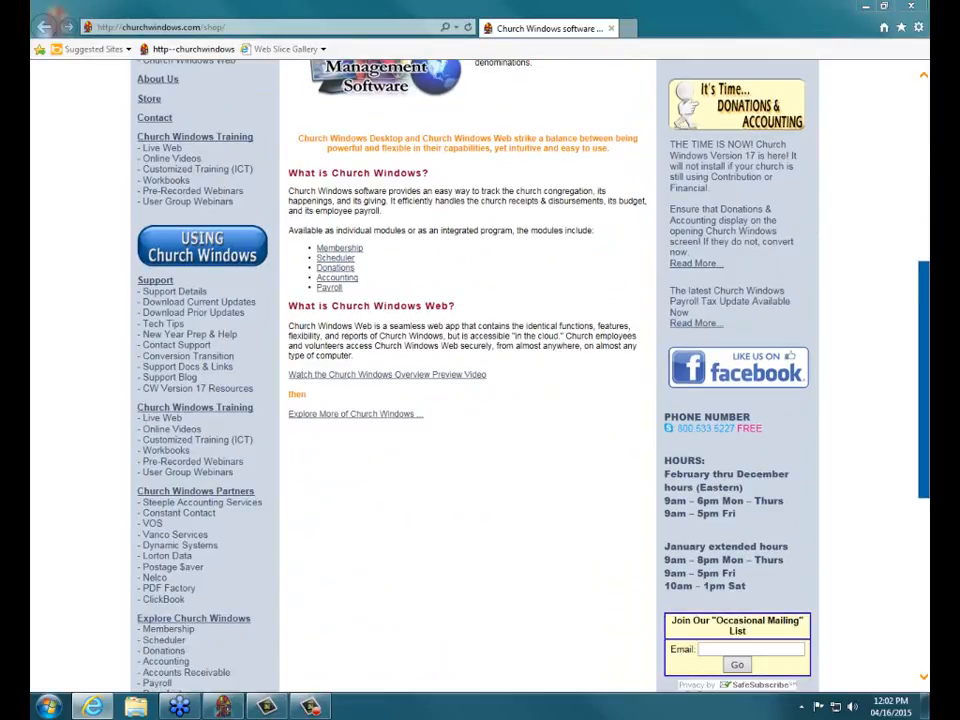
pyautogui.moveTo(104, 207)
pyautogui.mouseDown()
pyautogui.moveTo(270, 208)
pyautogui.moveTo(285, 242)
pyautogui.moveTo(150, 268)
pyautogui.moveTo(121, 206)
pyautogui.mouseUp()
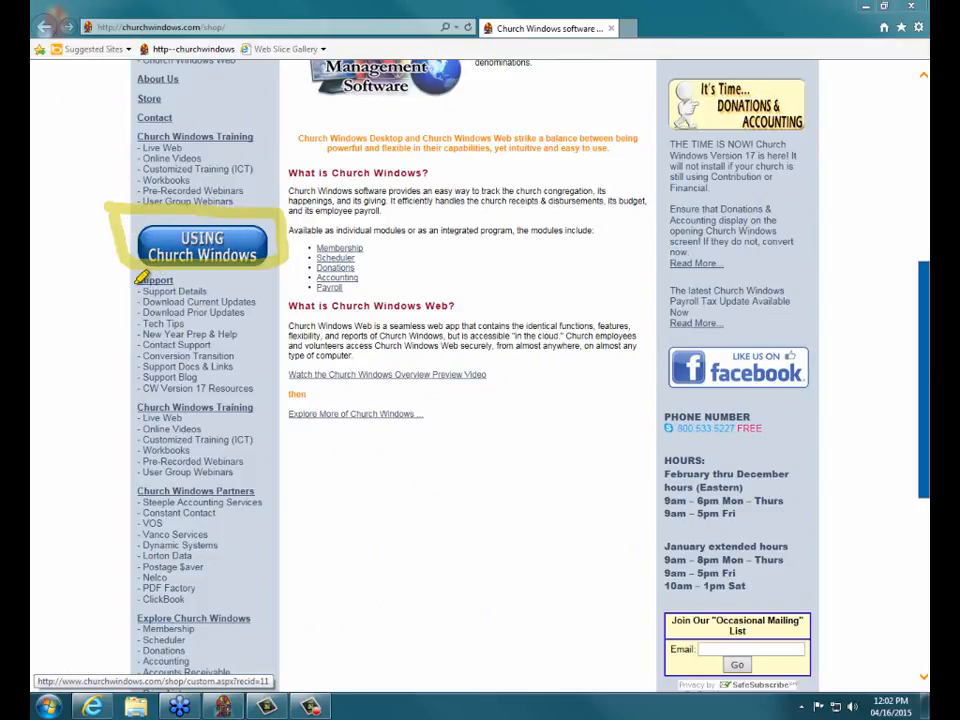
pyautogui.moveTo(140, 281)
pyautogui.mouseDown()
pyautogui.moveTo(175, 281)
pyautogui.moveTo(141, 303)
pyautogui.moveTo(139, 394)
pyautogui.moveTo(198, 377)
pyautogui.mouseUp()
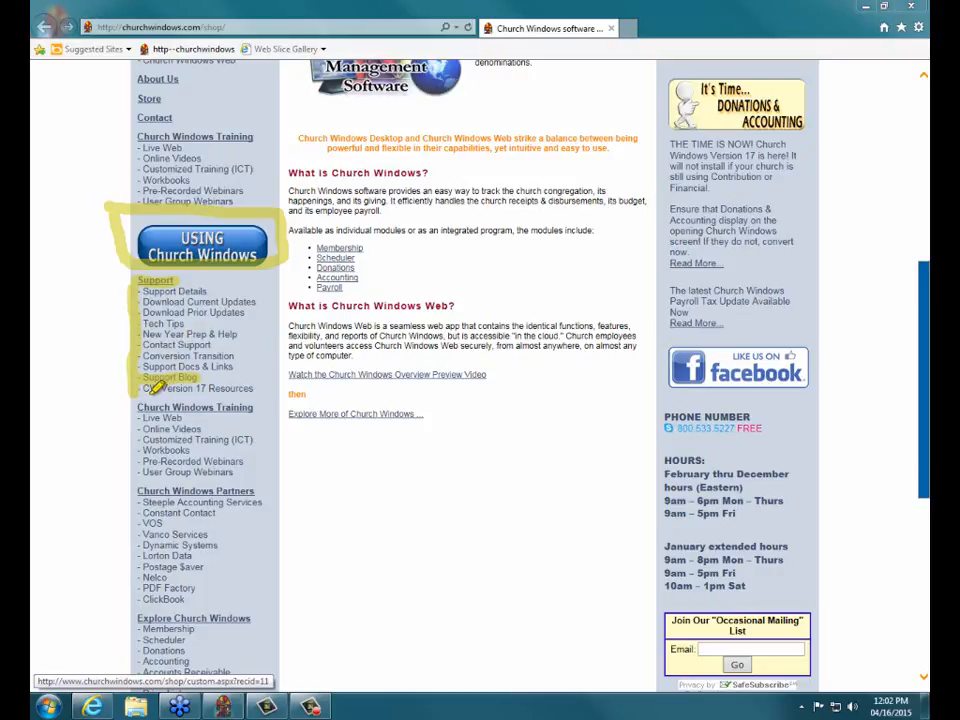
pyautogui.moveTo(138, 392); pyautogui.dragTo(256, 390)
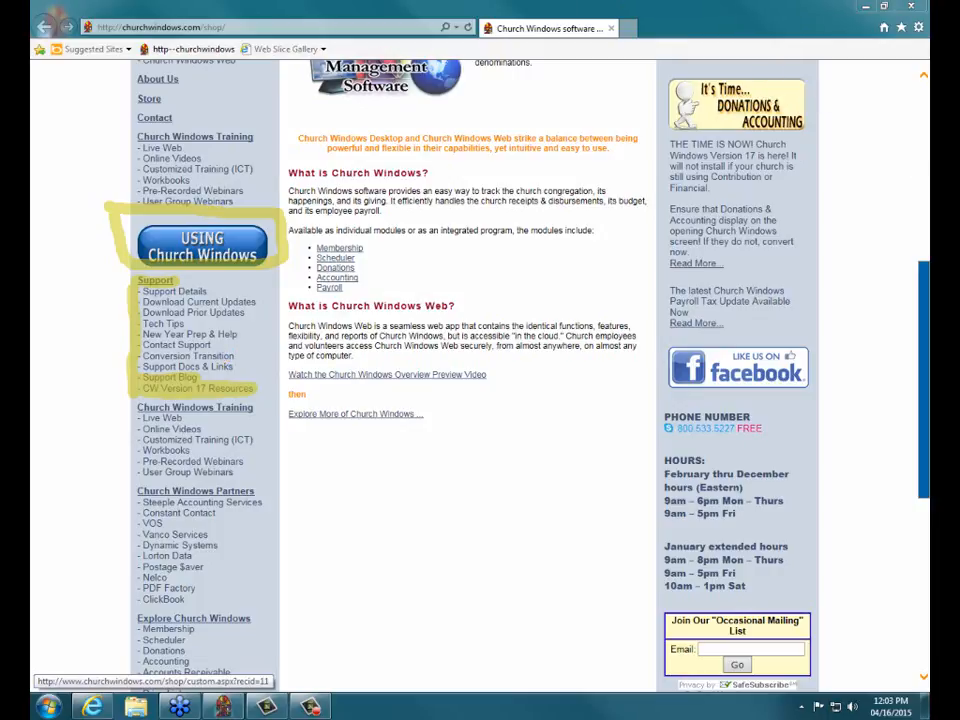
pyautogui.press('Escape')
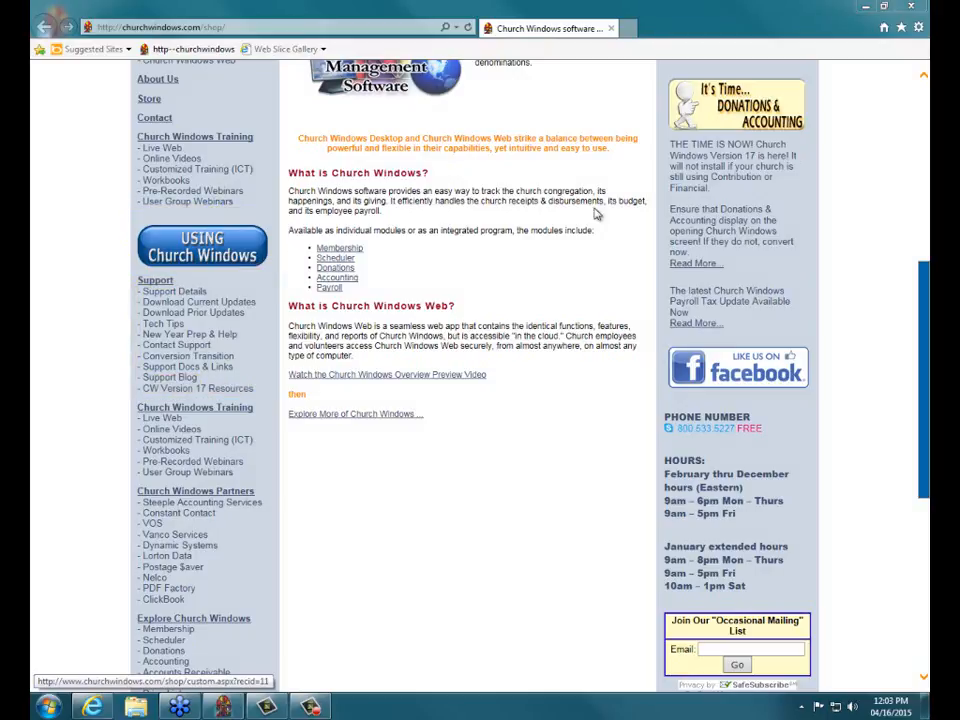
# Step: Open the Support Blog, review its search and module categories, and show only the Membership posts
pyautogui.click(188, 379)
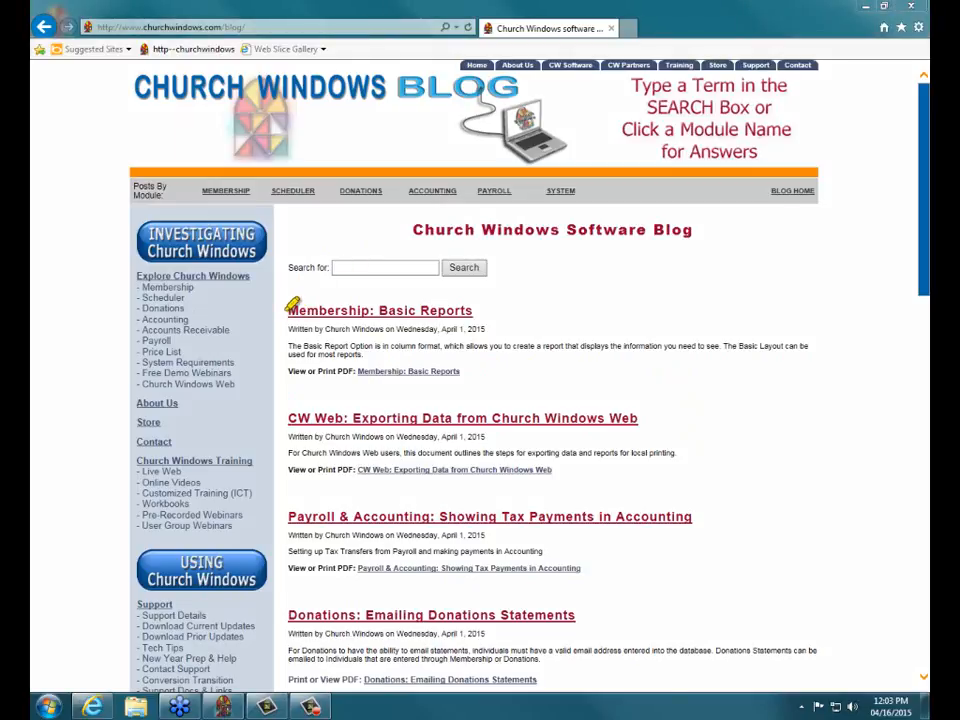
pyautogui.moveTo(289, 306); pyautogui.dragTo(472, 306)
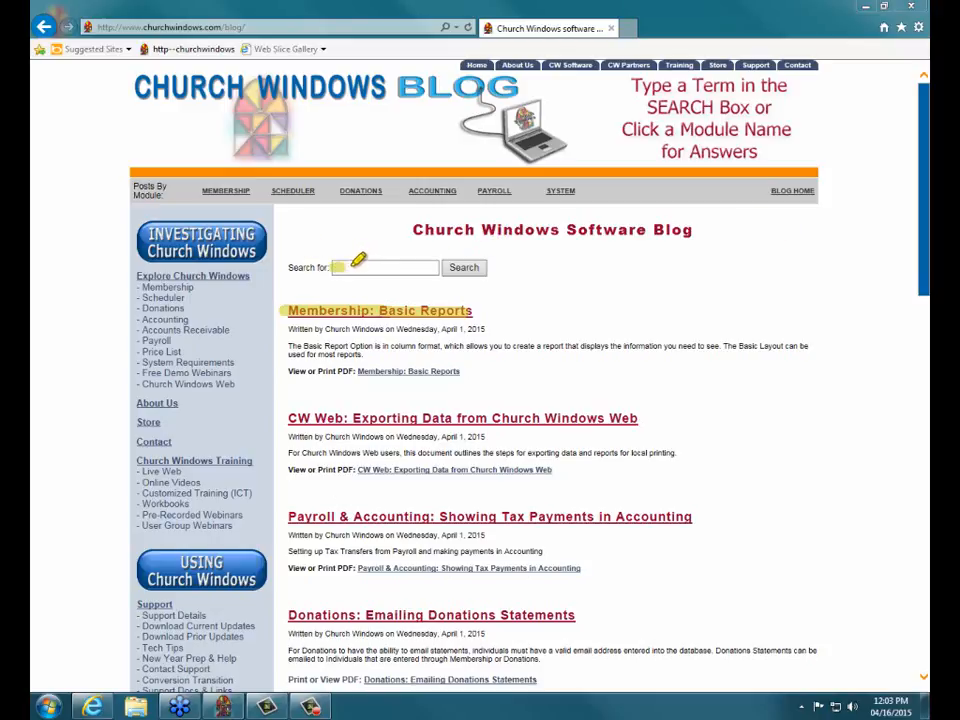
pyautogui.moveTo(343, 265); pyautogui.dragTo(438, 263)
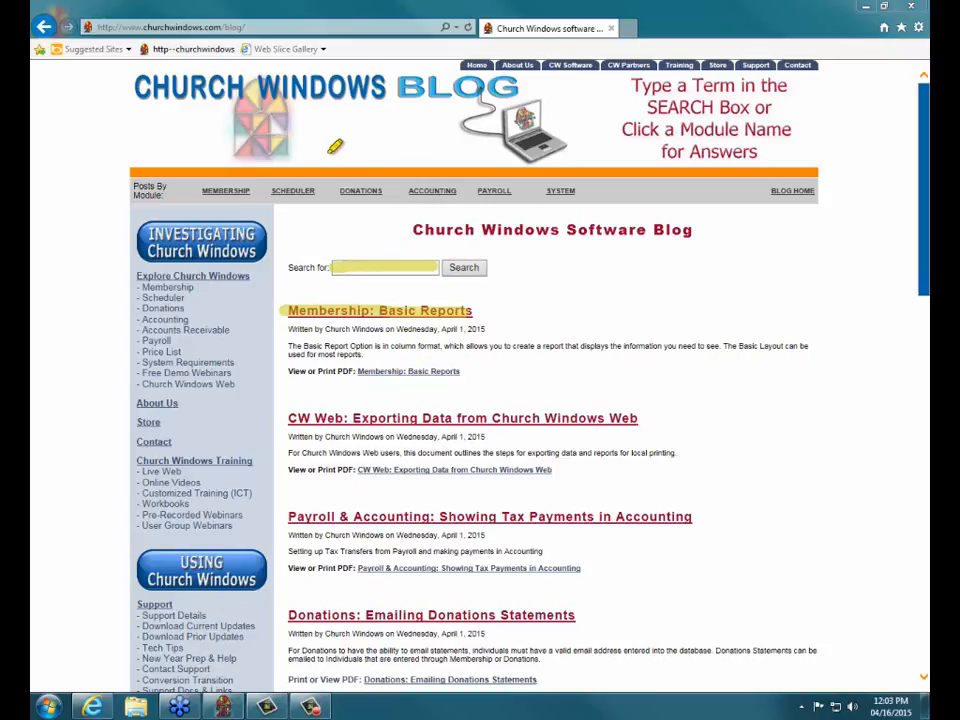
pyautogui.moveTo(226, 190); pyautogui.dragTo(604, 191)
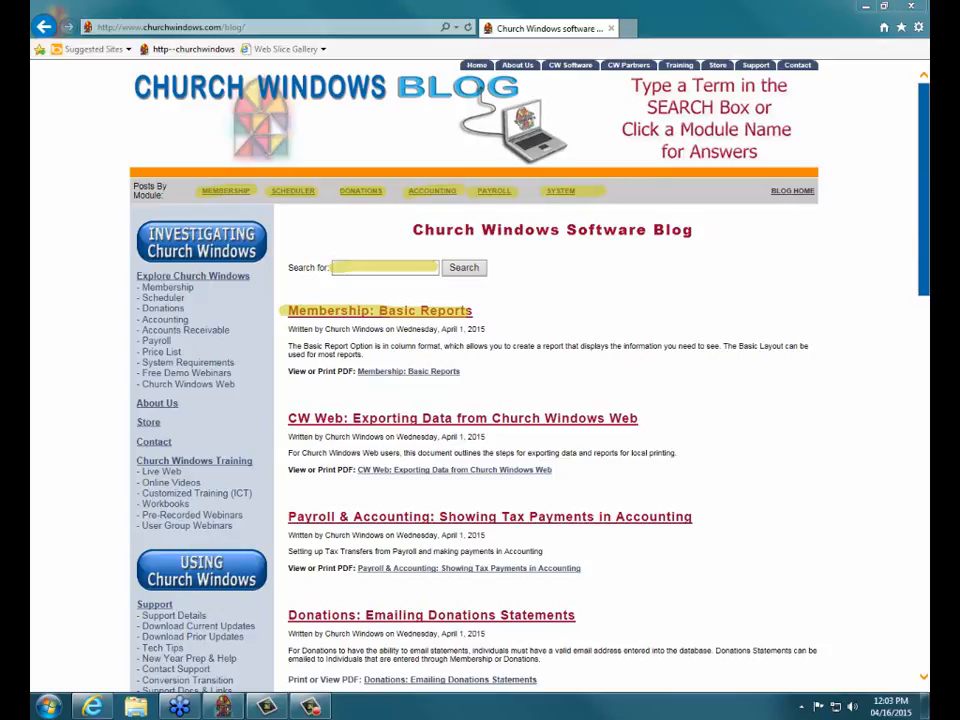
pyautogui.press('Escape')
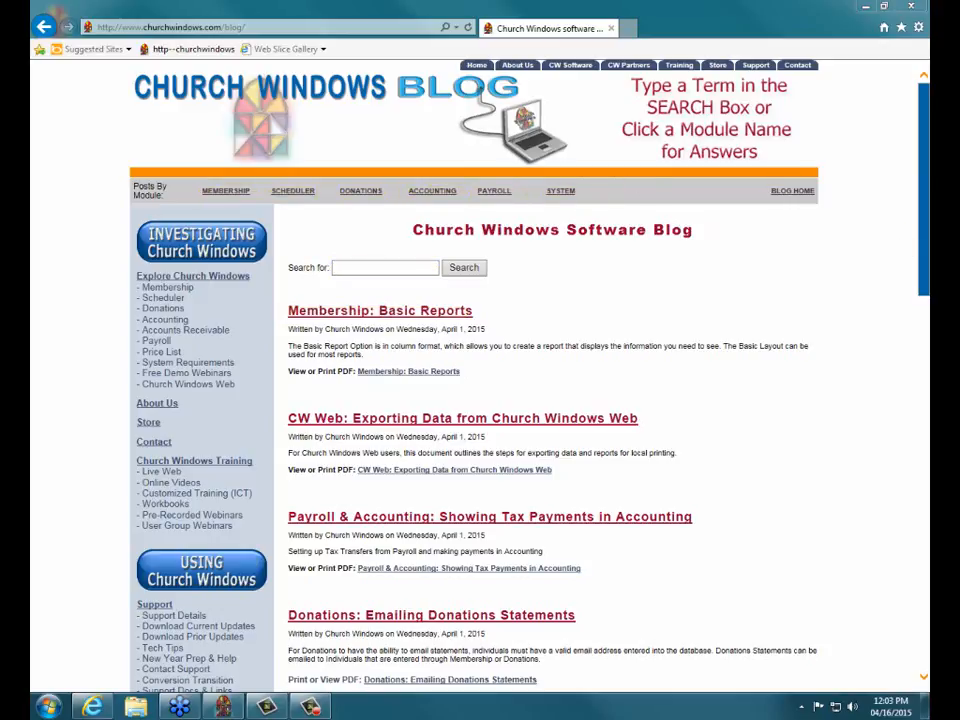
pyautogui.click(240, 193)
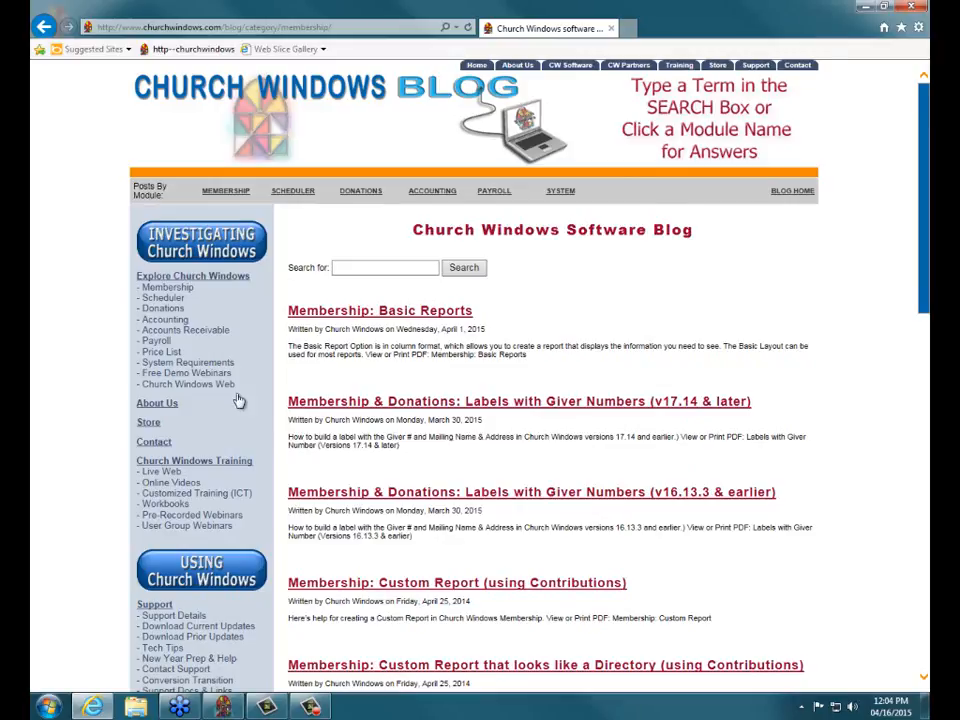
# Step: Open the CW Version 17 Resources page and review the Membership movies, including Directory and Basic Reporting
pyautogui.scroll(-2, 237, 399)
pyautogui.scroll(-2, 237, 399)
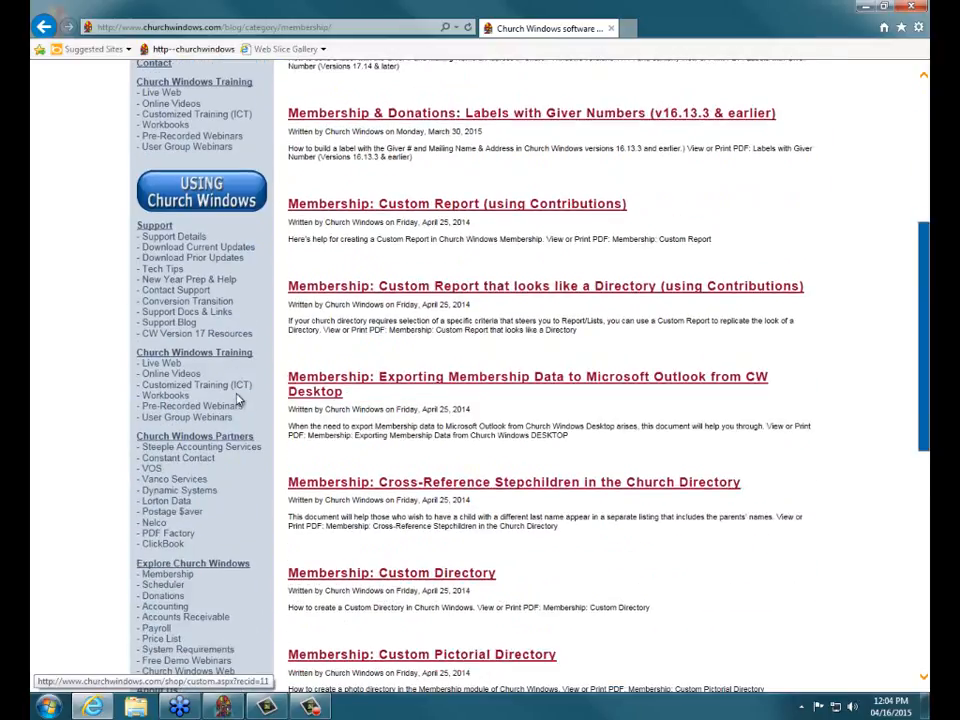
pyautogui.click(213, 338)
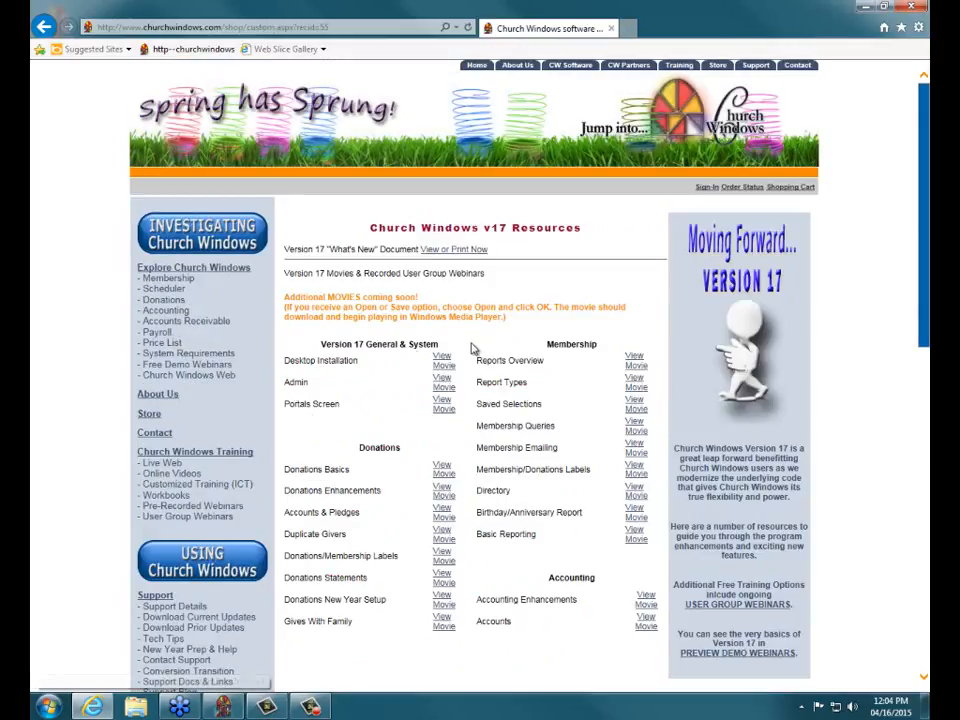
pyautogui.scroll(-1, 476, 348)
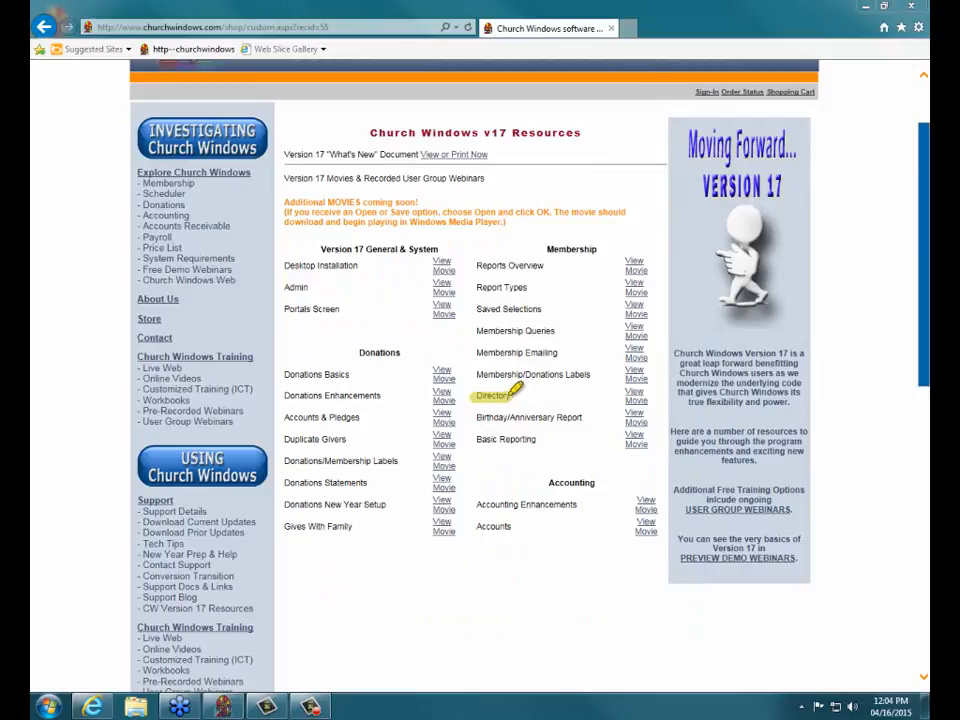
pyautogui.moveTo(626, 395); pyautogui.dragTo(646, 398)
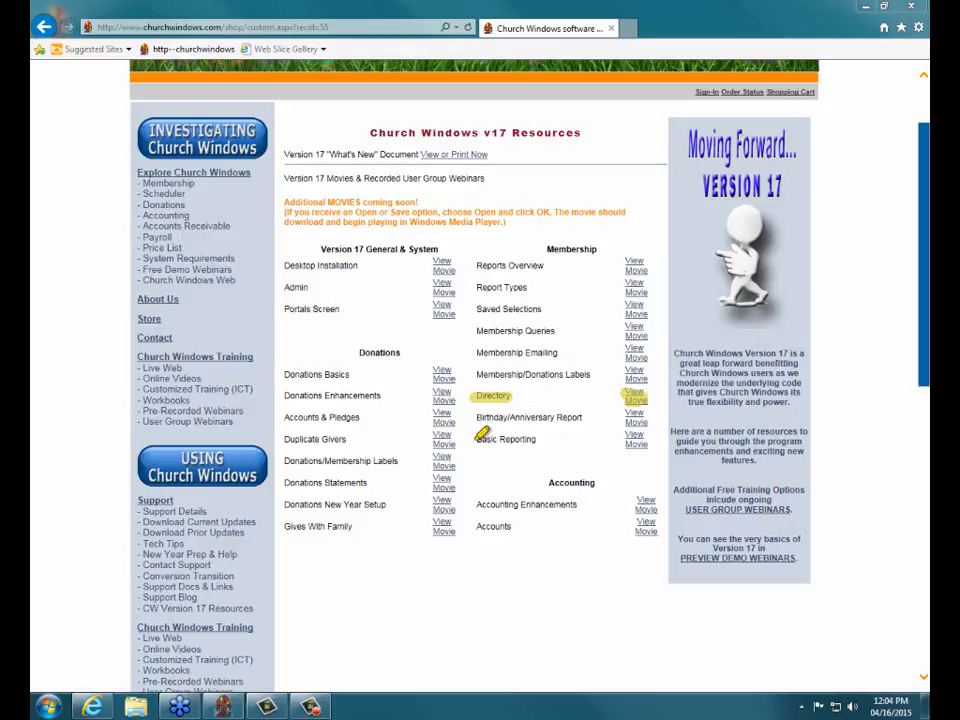
pyautogui.moveTo(470, 440); pyautogui.dragTo(536, 440)
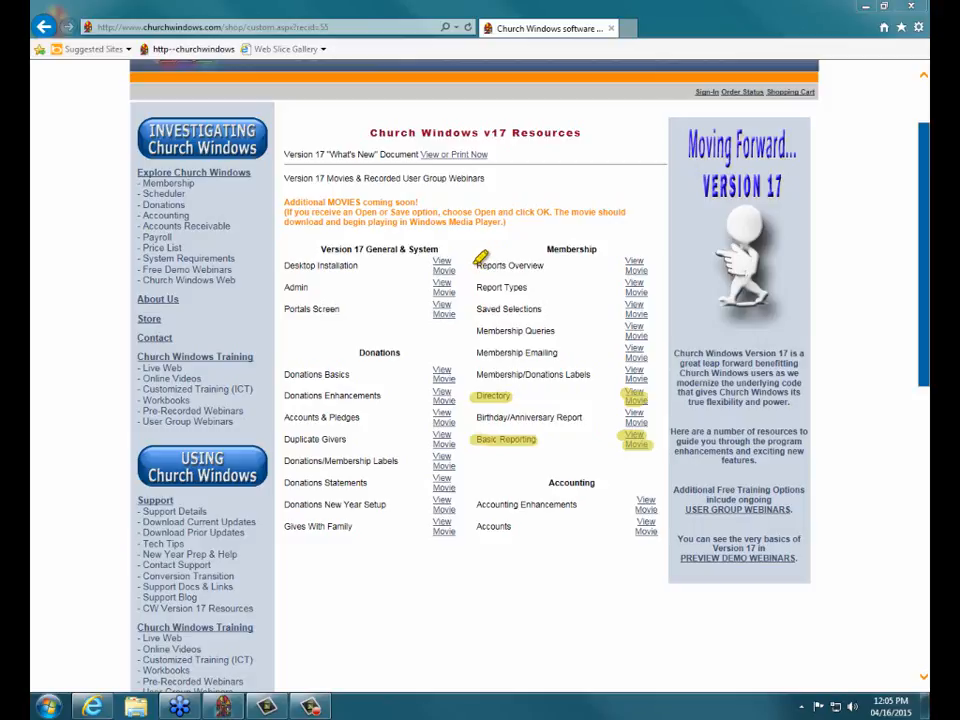
pyautogui.moveTo(476, 266); pyautogui.dragTo(472, 440)
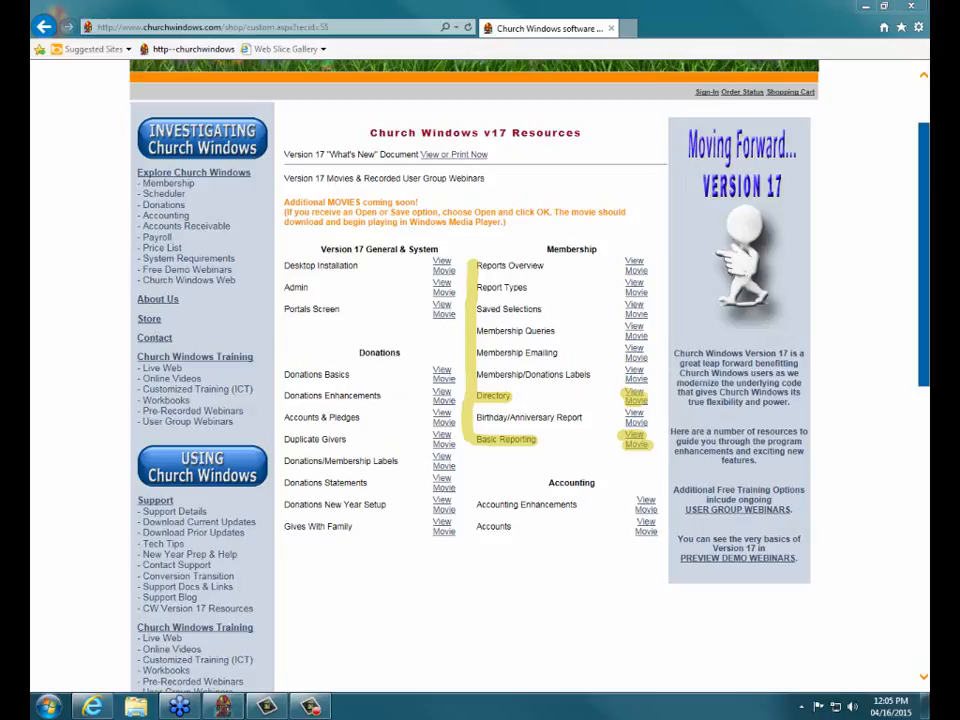
pyautogui.press('Escape')
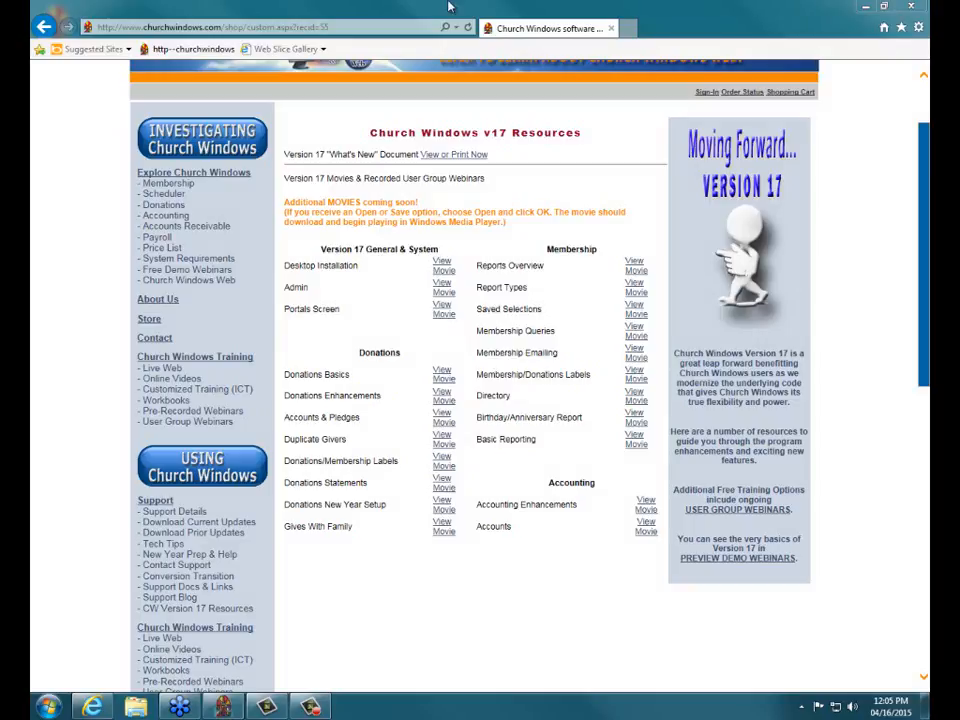
# Step: Switch back to the Church Windows software and open Reports/Directory/Export in the Membership module
pyautogui.click(866, 7)
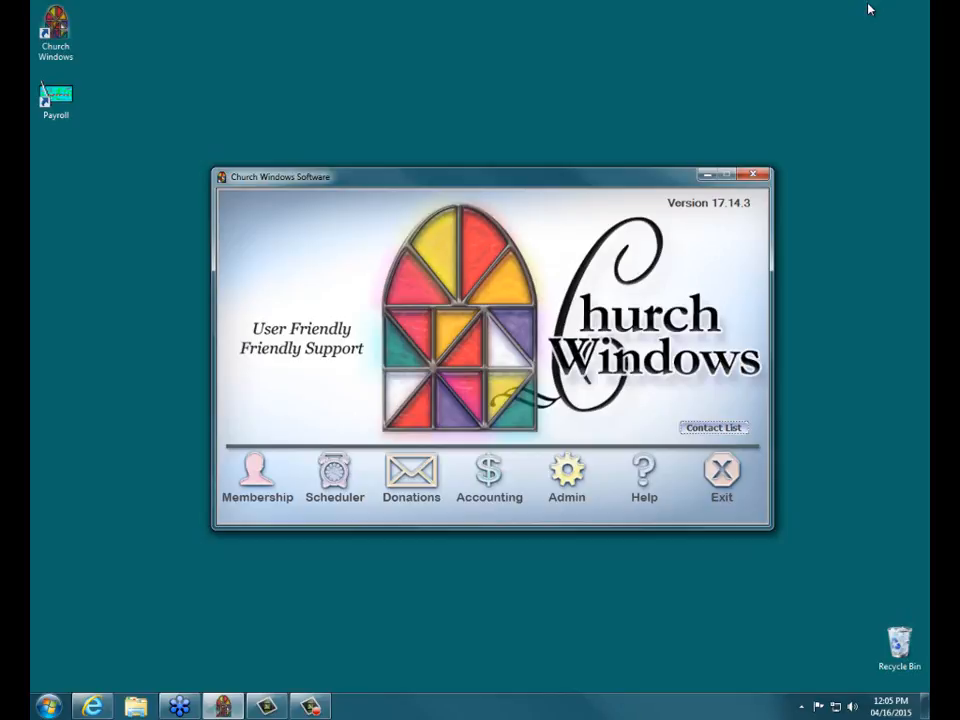
pyautogui.click(263, 477)
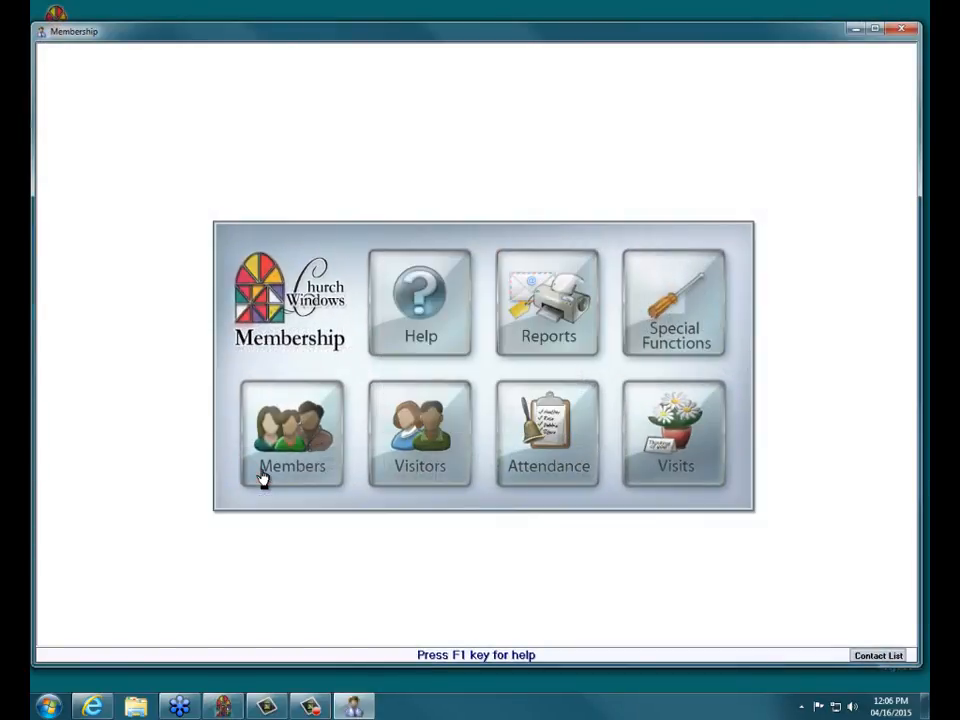
pyautogui.click(539, 298)
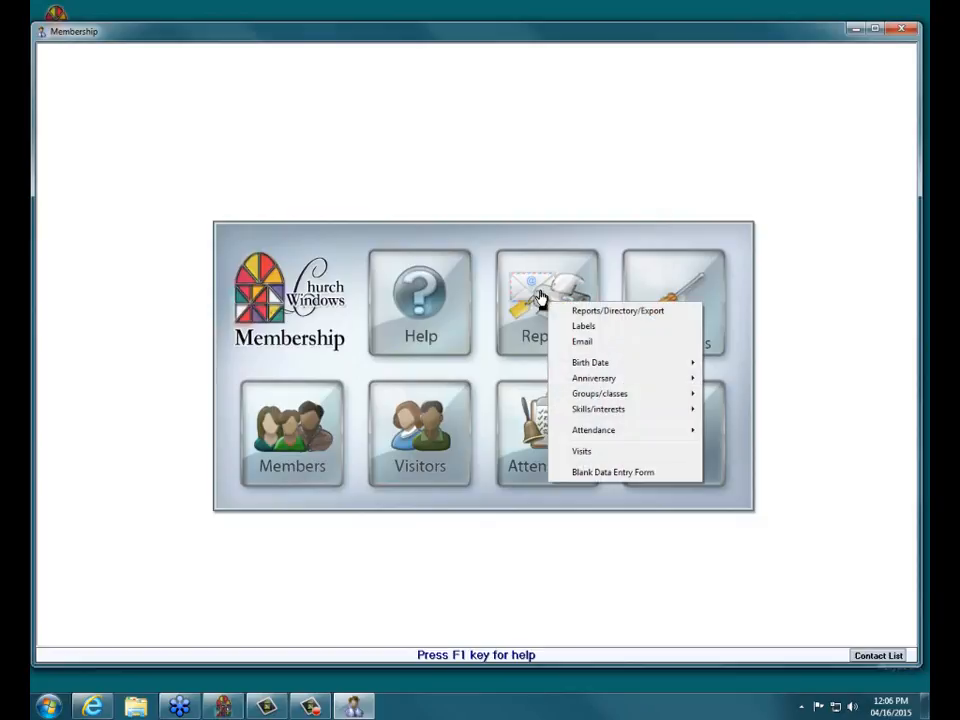
pyautogui.click(598, 311)
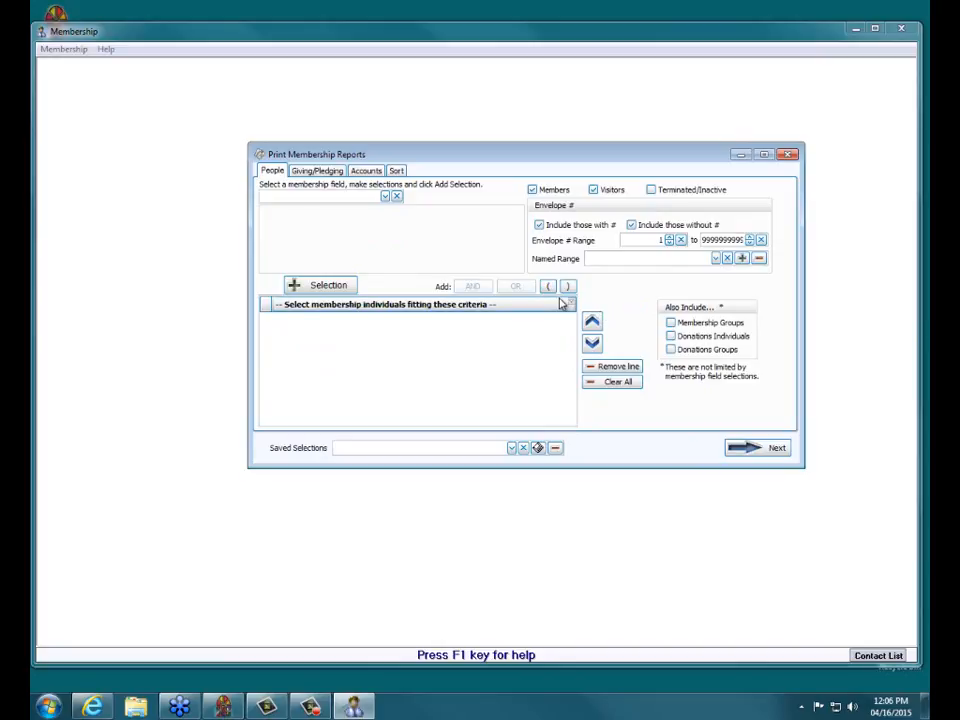
pyautogui.moveTo(546, 153); pyautogui.dragTo(502, 187)
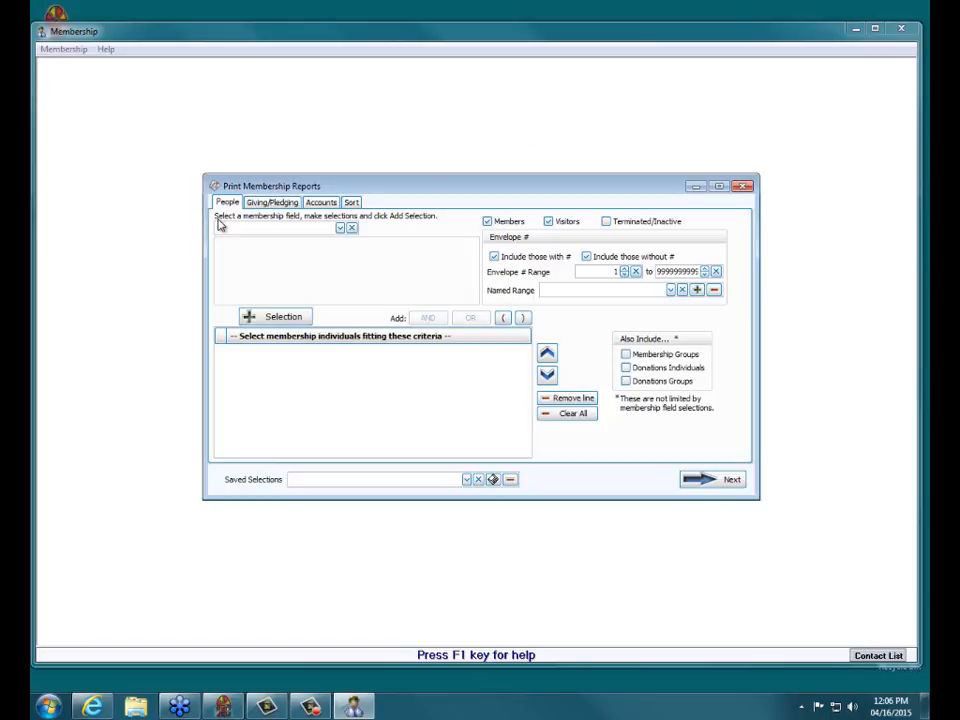
pyautogui.click(341, 229)
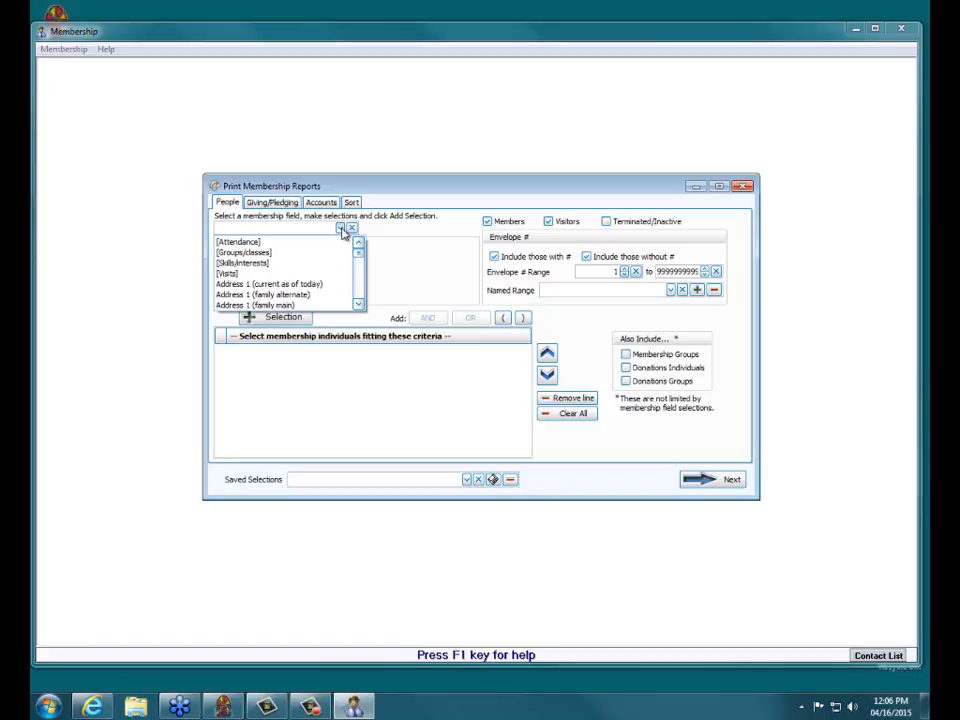
pyautogui.write('Gender')
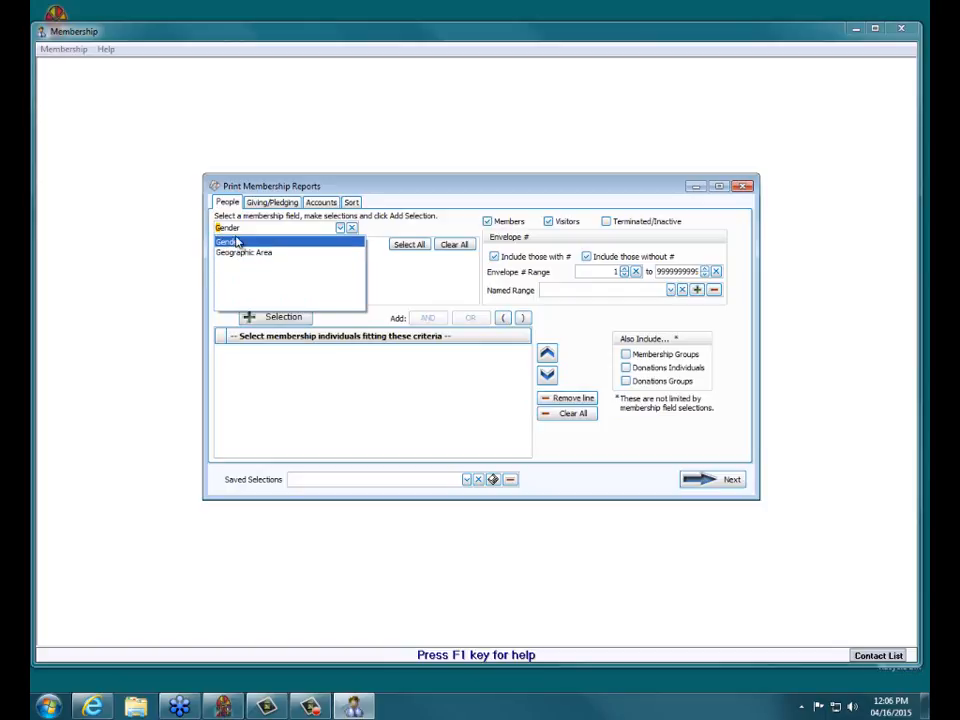
pyautogui.click(351, 229)
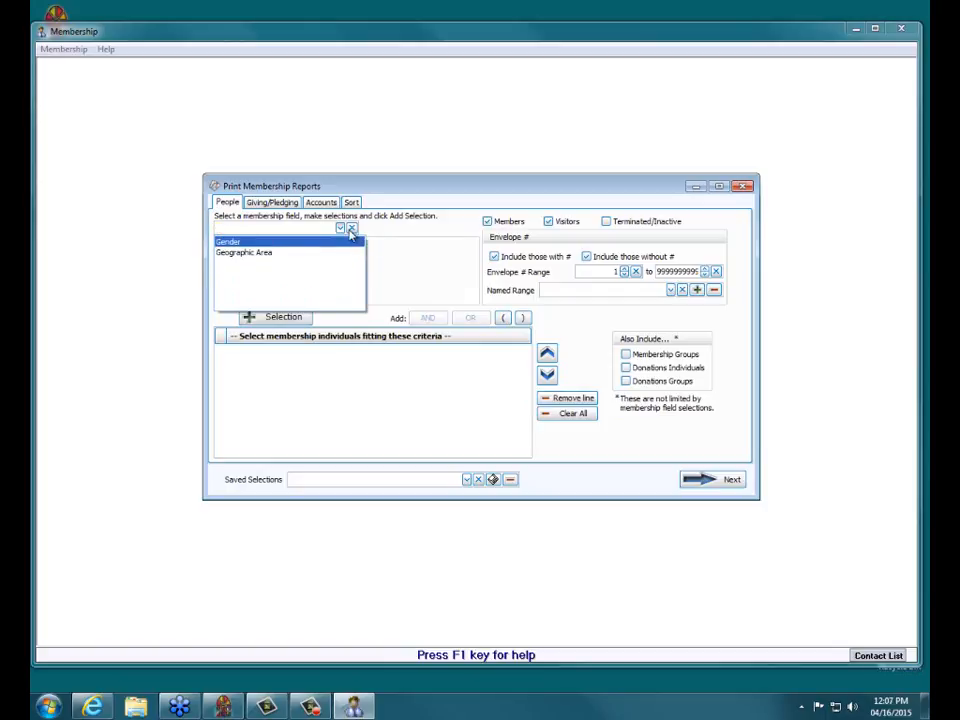
# Step: Add a selection criterion that limits the report to people whose Gender is F - Female
pyautogui.click(343, 230)
pyautogui.click(343, 230)
pyautogui.moveTo(358, 268)
pyautogui.mouseDown()
pyautogui.moveTo(358, 292)
pyautogui.moveTo(359, 266)
pyautogui.moveTo(362, 284)
pyautogui.mouseUp()
pyautogui.click(266, 264)
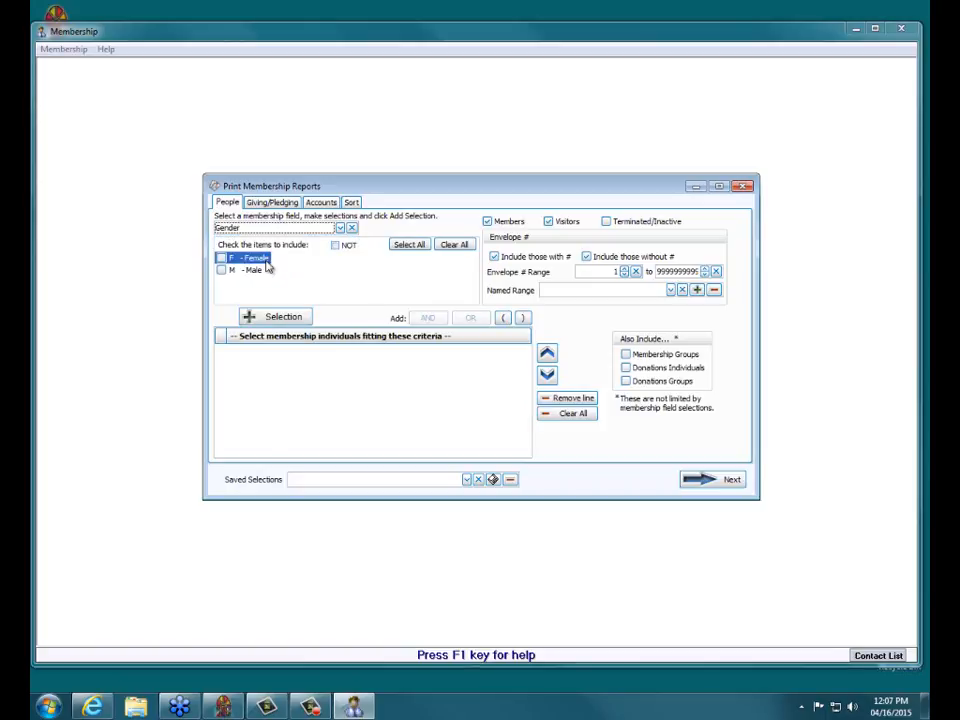
pyautogui.click(247, 262)
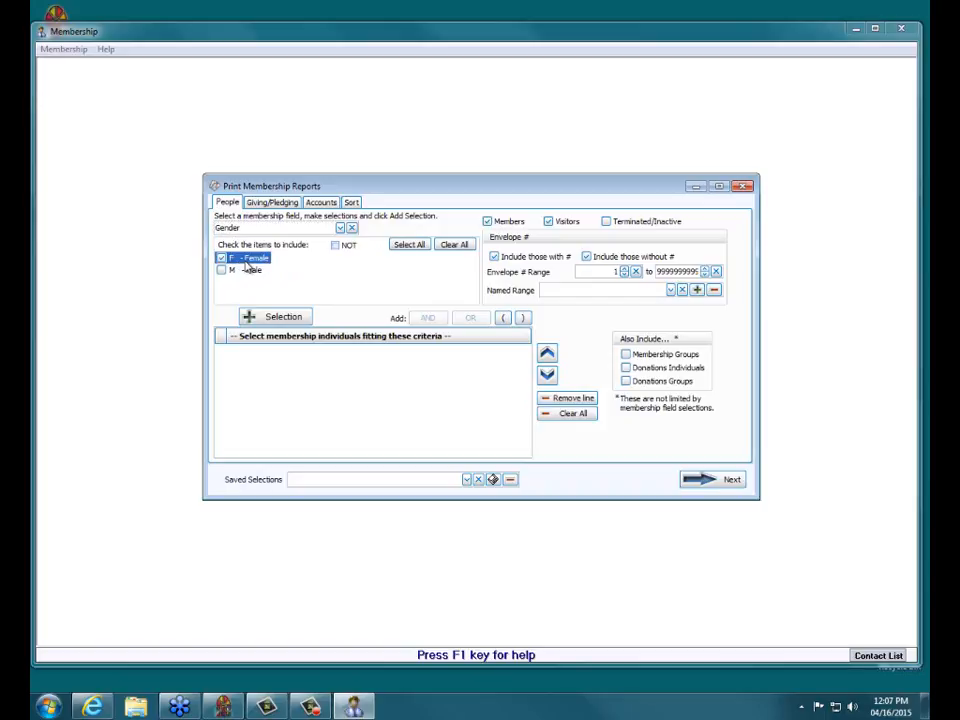
pyautogui.click(272, 317)
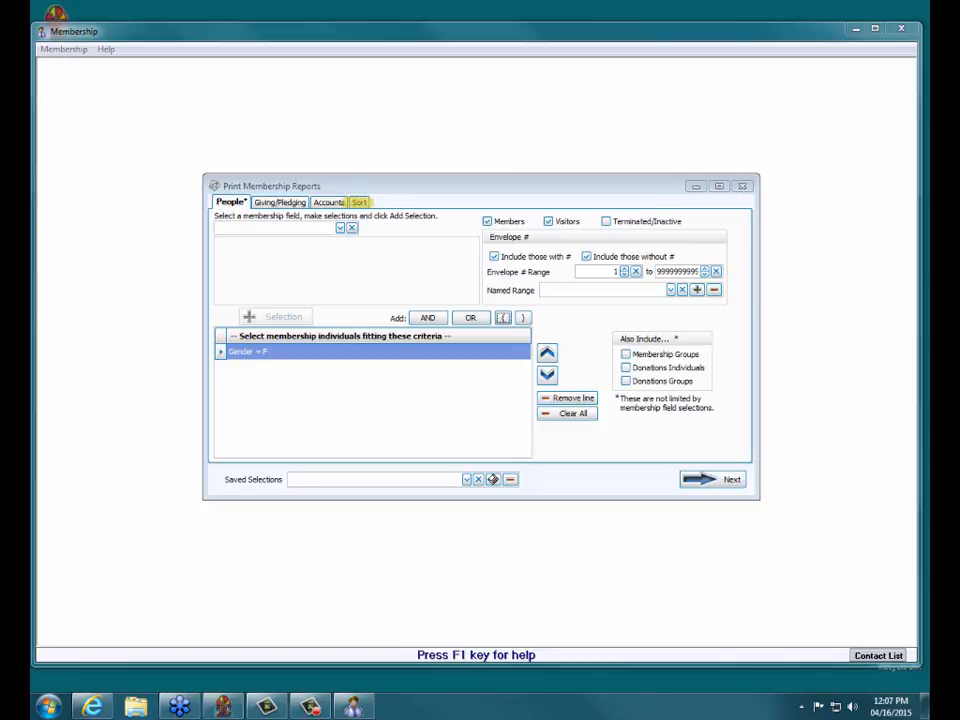
# Step: Choose Name as Sort Field 1 for the membership report
pyautogui.click(362, 204)
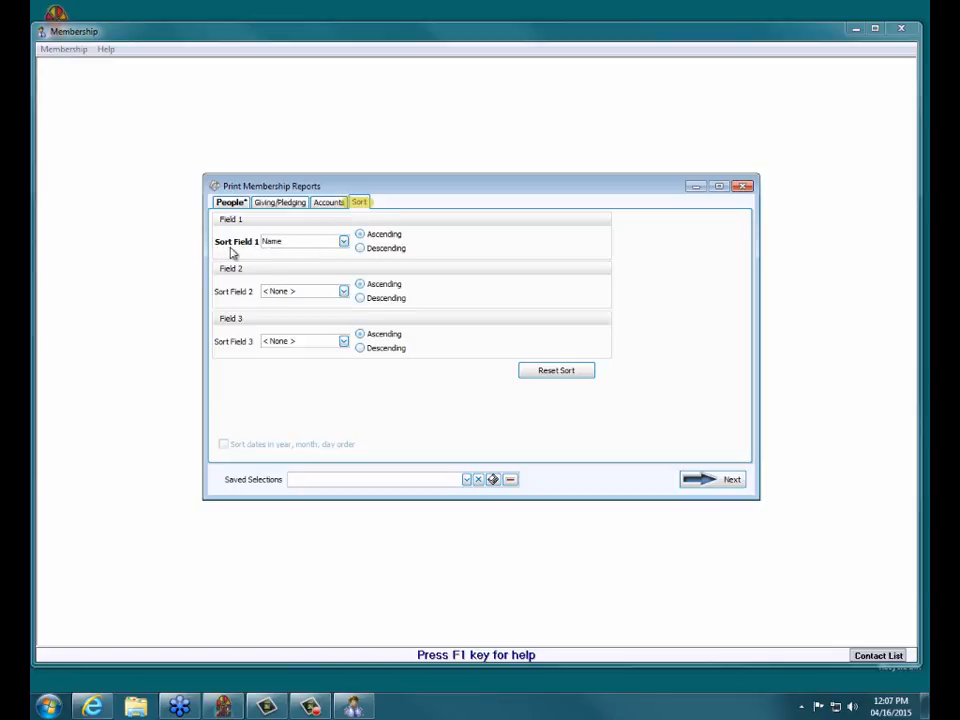
pyautogui.click(343, 242)
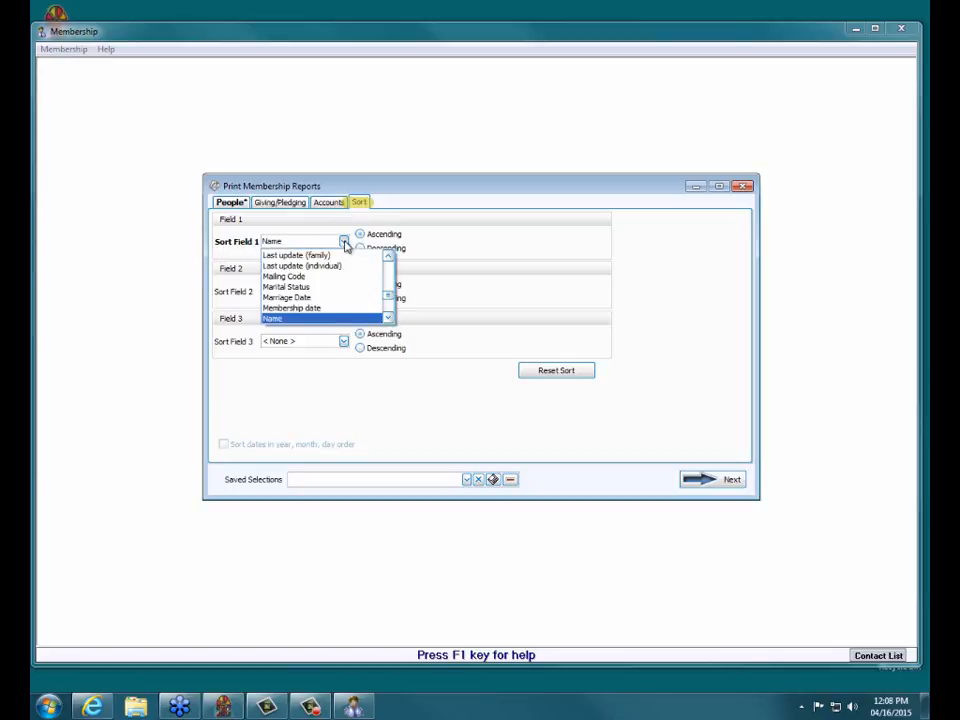
pyautogui.moveTo(391, 296); pyautogui.dragTo(343, 306)
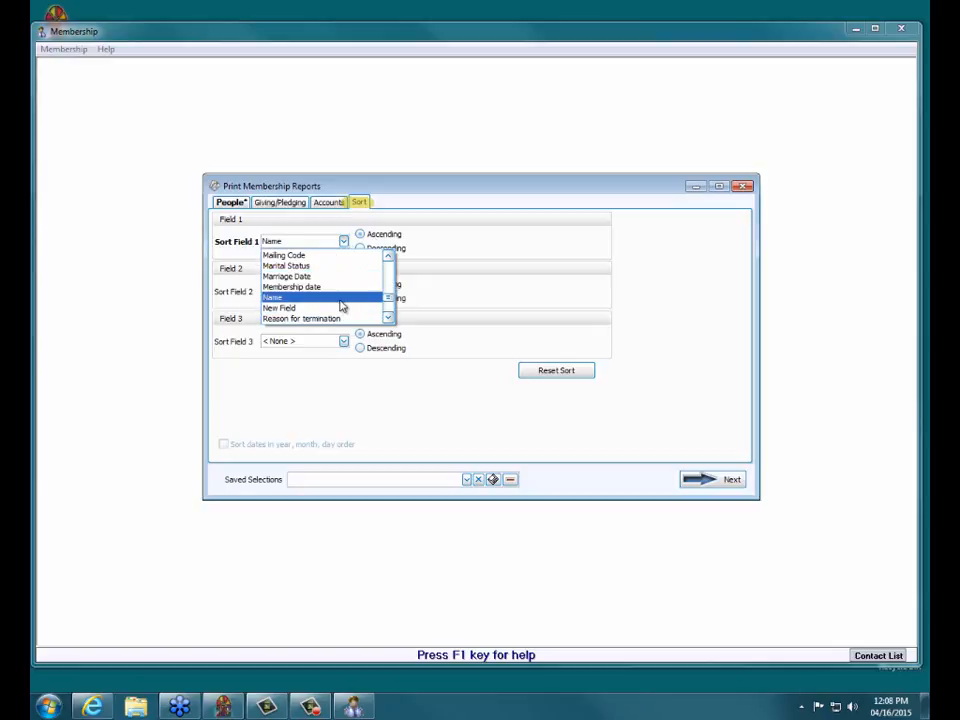
pyautogui.click(336, 299)
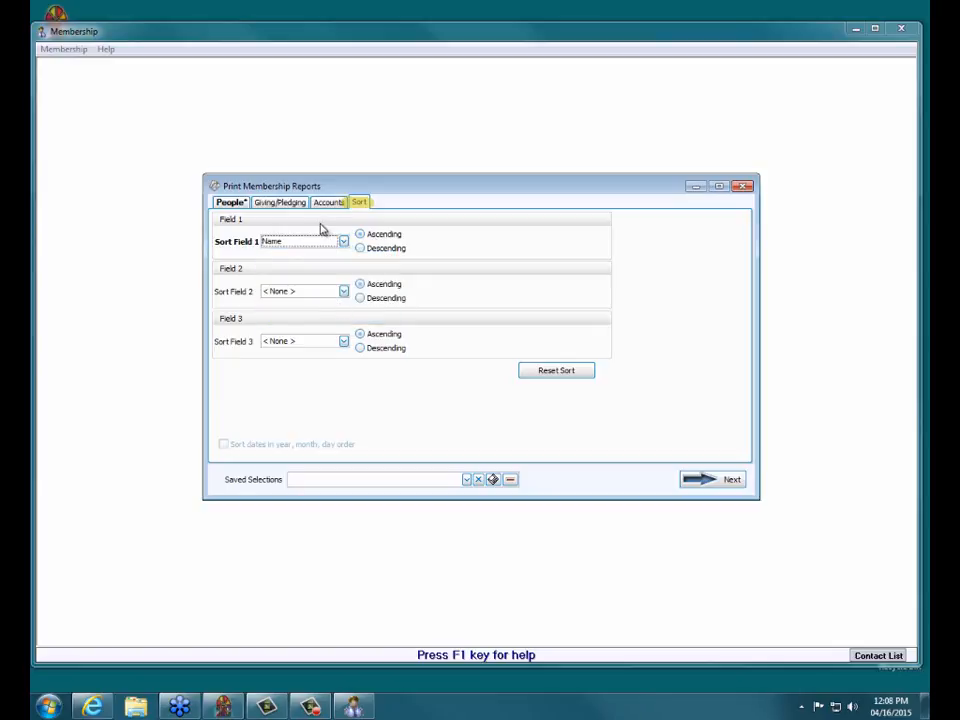
# Step: Continue to the report output options and choose the Basic report type with the Basic Columnar Report layout
pyautogui.click(733, 481)
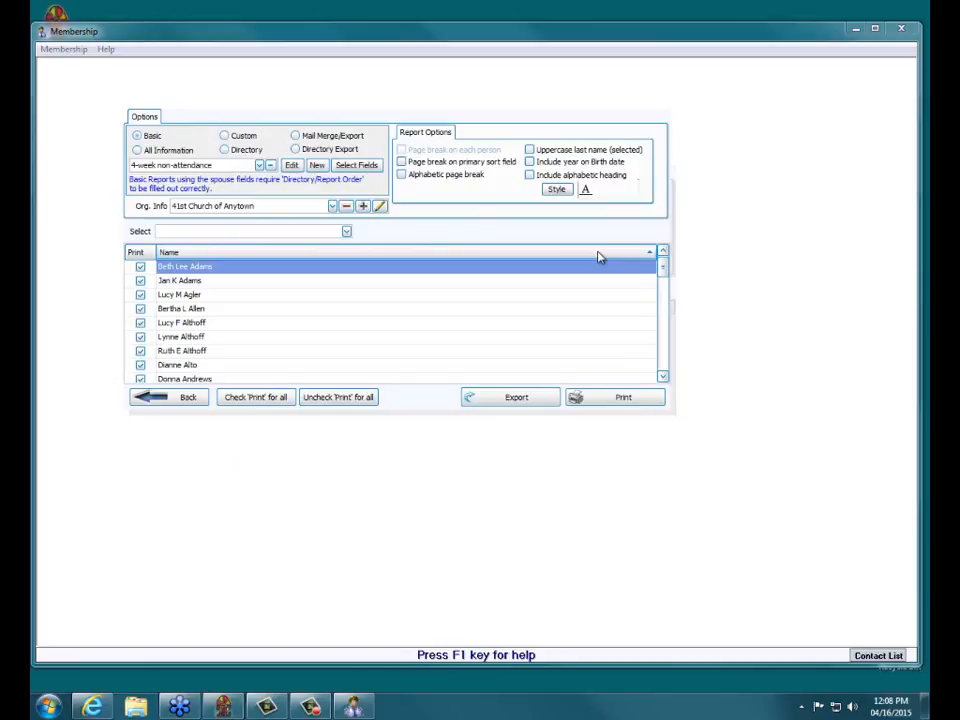
pyautogui.click(155, 138)
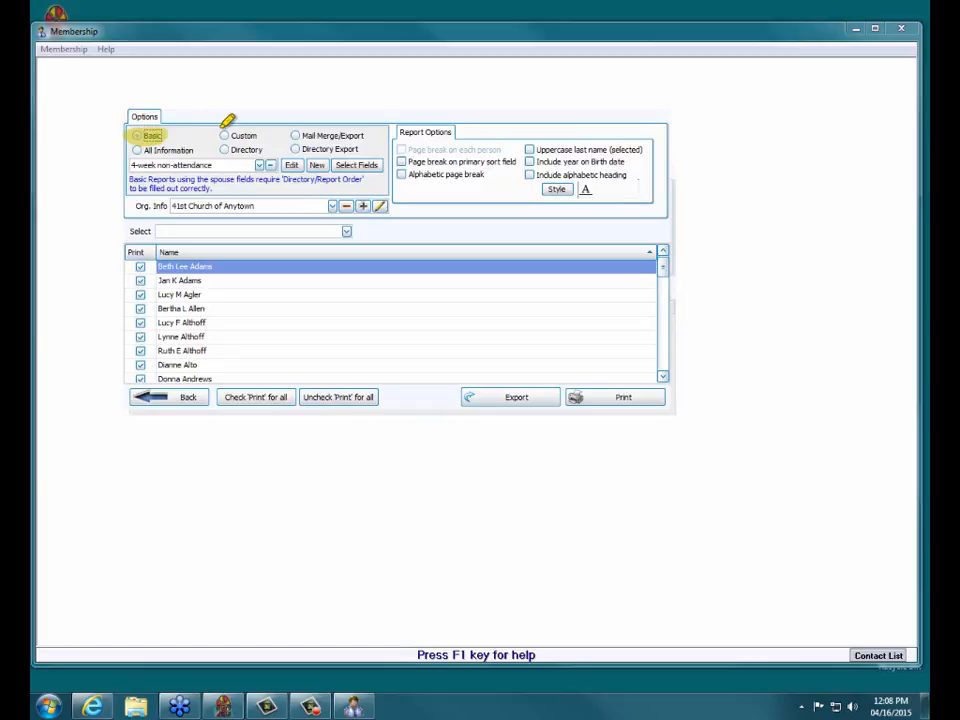
pyautogui.moveTo(132, 166)
pyautogui.mouseDown()
pyautogui.moveTo(278, 166)
pyautogui.moveTo(136, 160)
pyautogui.mouseUp()
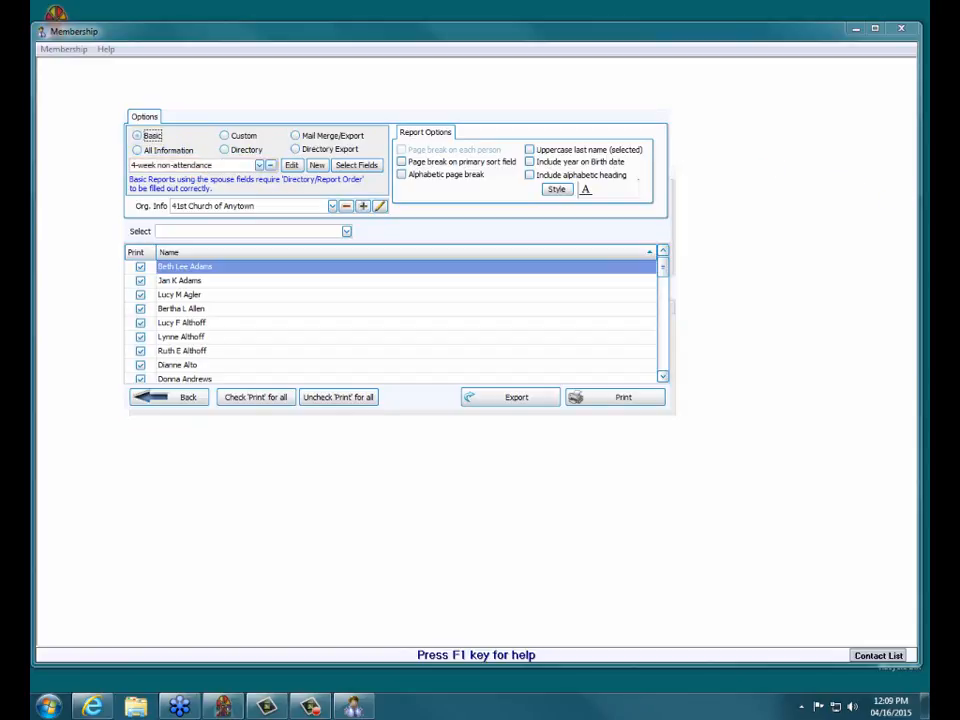
pyautogui.click(259, 166)
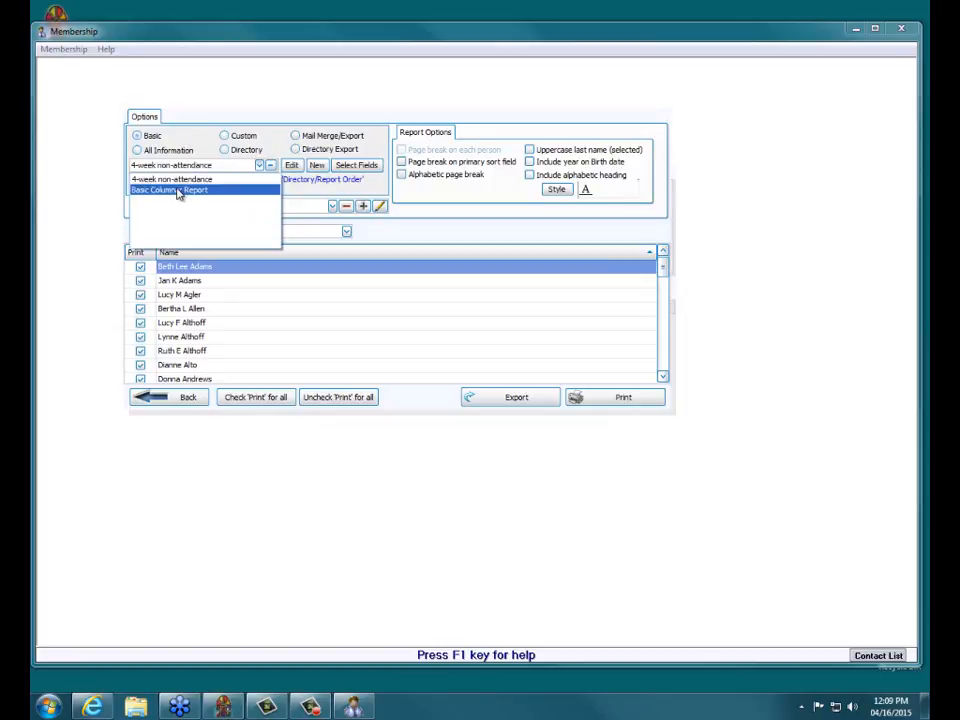
pyautogui.click(177, 190)
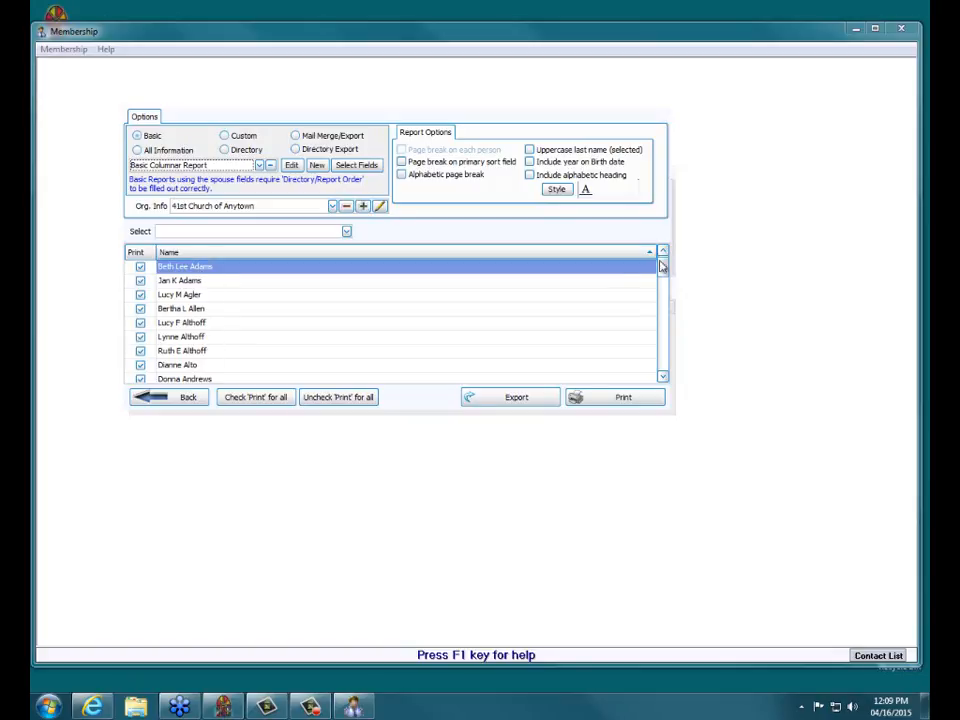
pyautogui.moveTo(670, 268)
pyautogui.mouseDown()
pyautogui.moveTo(662, 360)
pyautogui.moveTo(662, 251)
pyautogui.mouseUp()
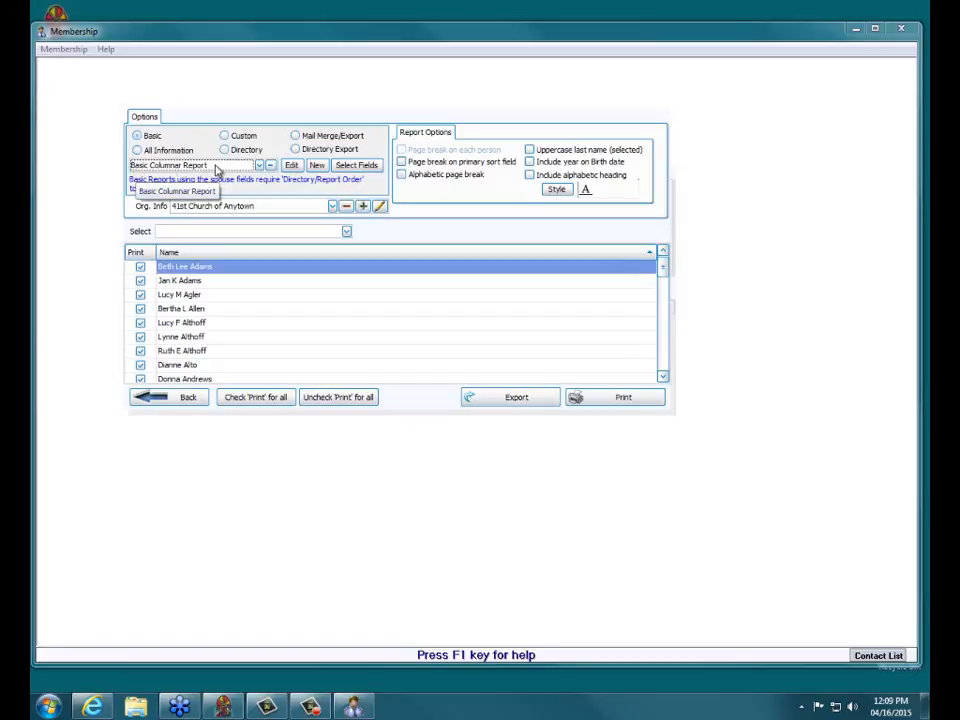
# Step: Preview the Basic Columnar Report at 100% zoom, review its name, address and phone columns, and close the preview
pyautogui.click(630, 398)
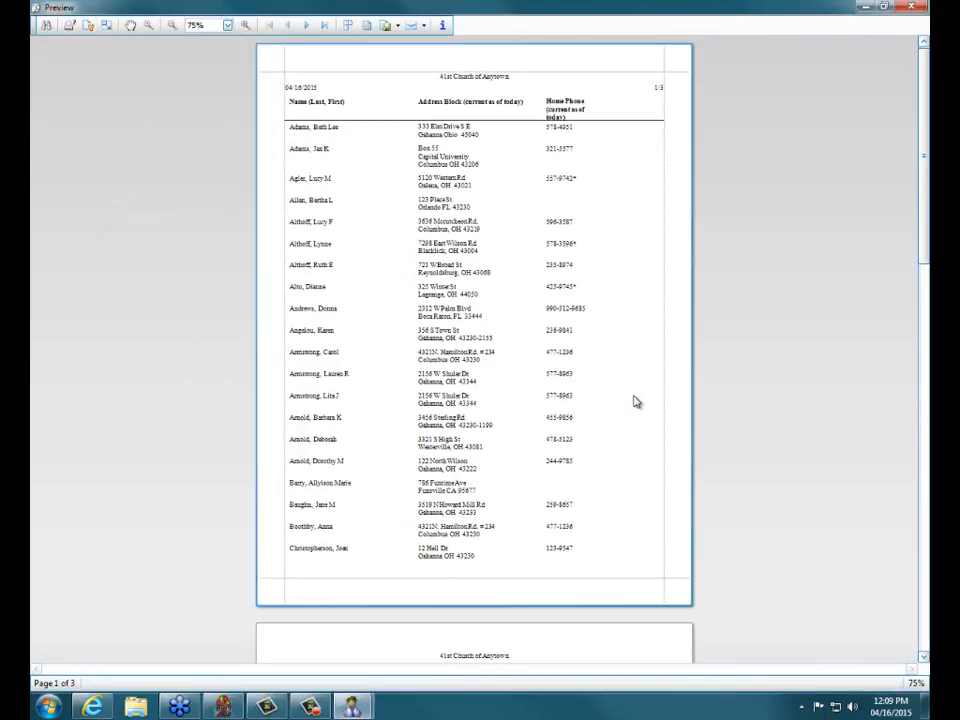
pyautogui.click(247, 27)
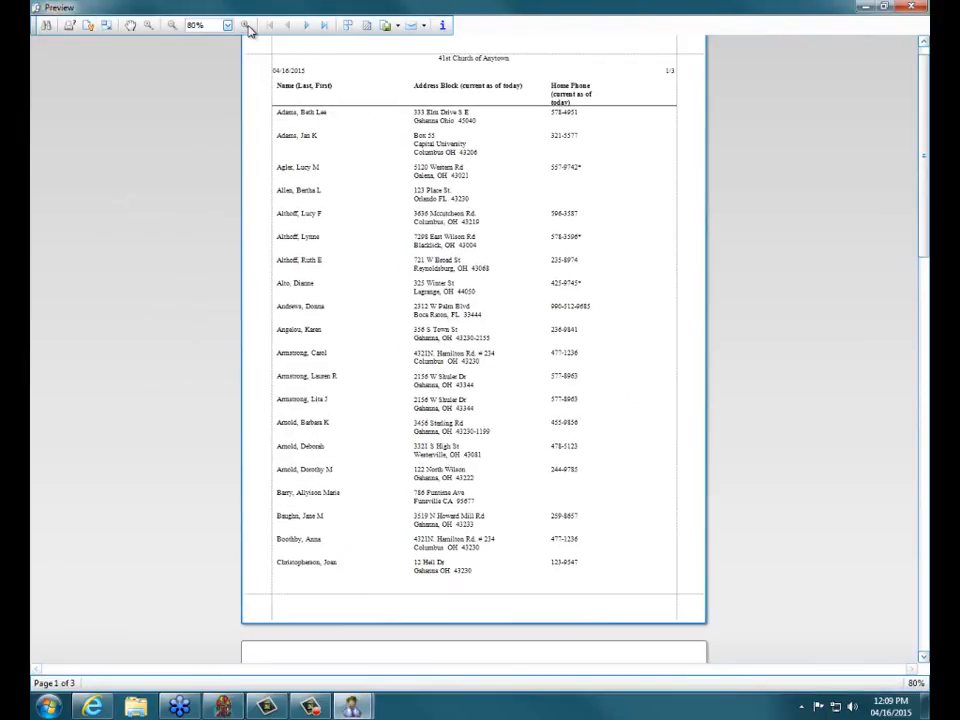
pyautogui.click(247, 27)
pyautogui.click(247, 27)
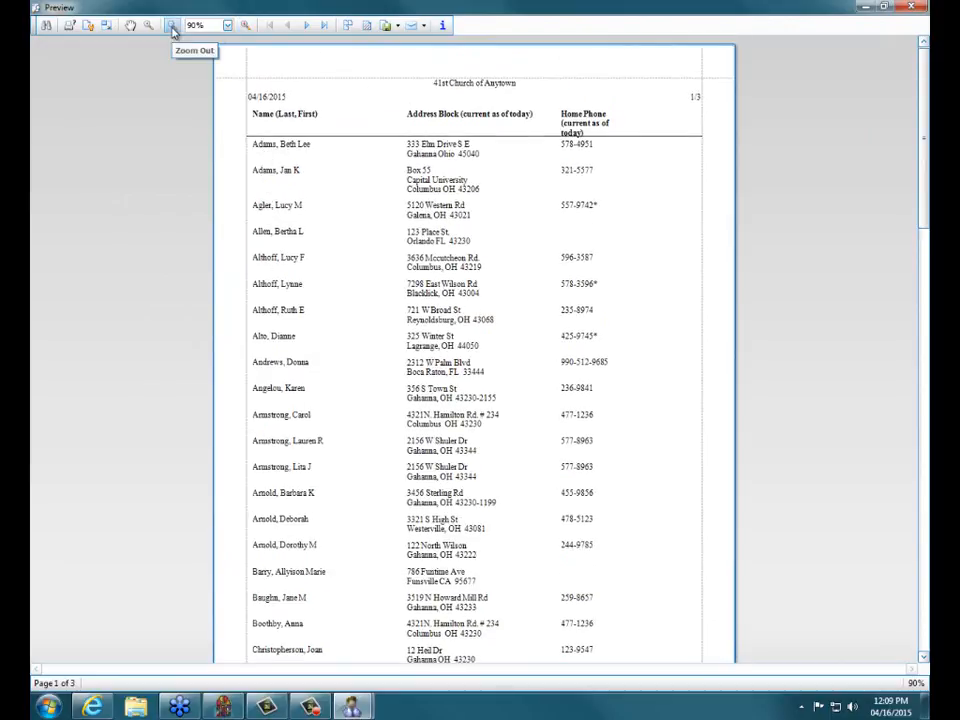
pyautogui.click(247, 27)
pyautogui.click(247, 27)
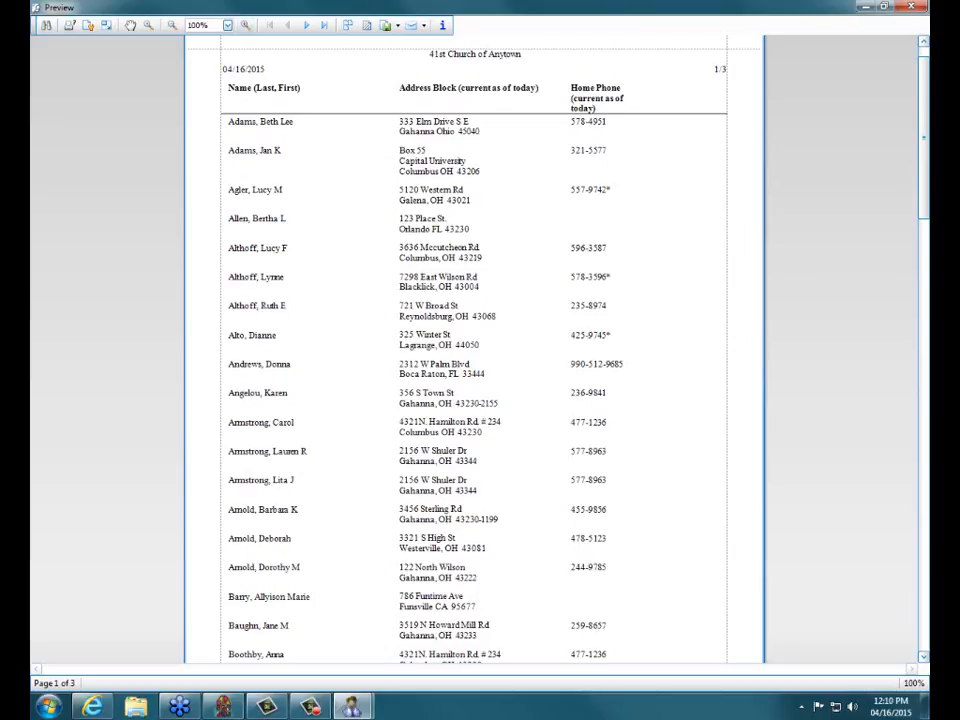
pyautogui.click(913, 7)
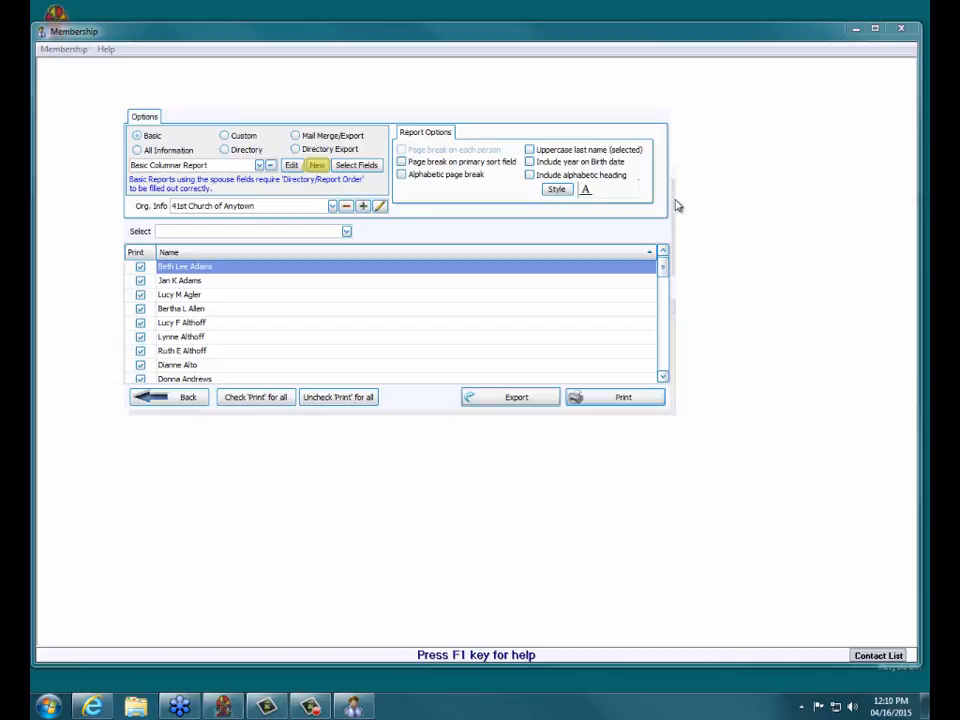
# Step: Create a new Basic report in Portrait orientation on Letter paper, named "Contact Info-"
pyautogui.click(318, 165)
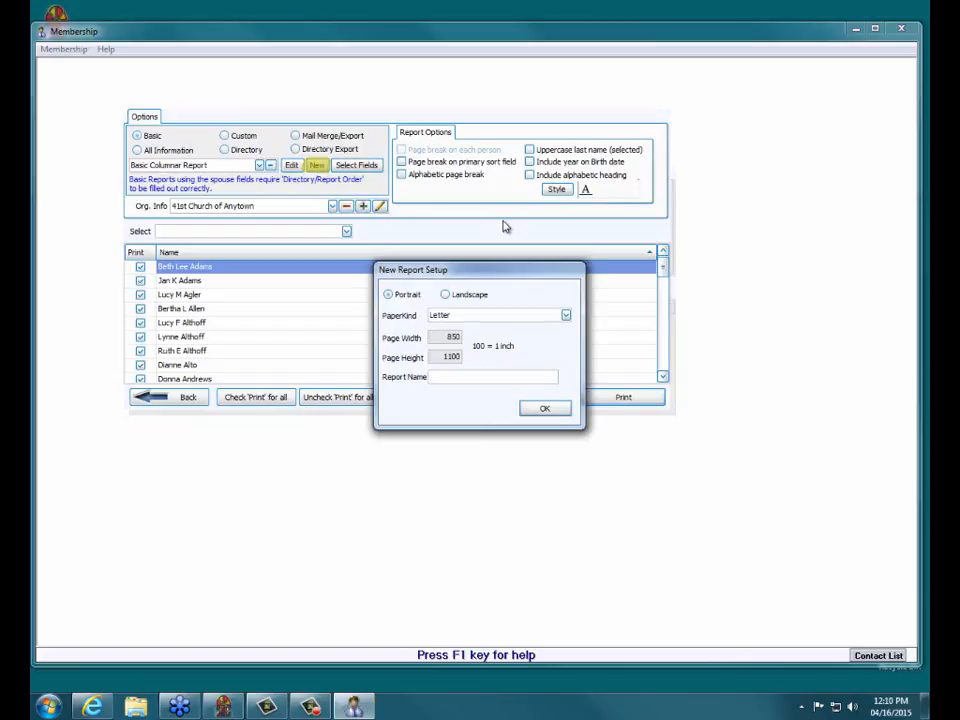
pyautogui.write('Contact Info.')
pyautogui.click(541, 411)
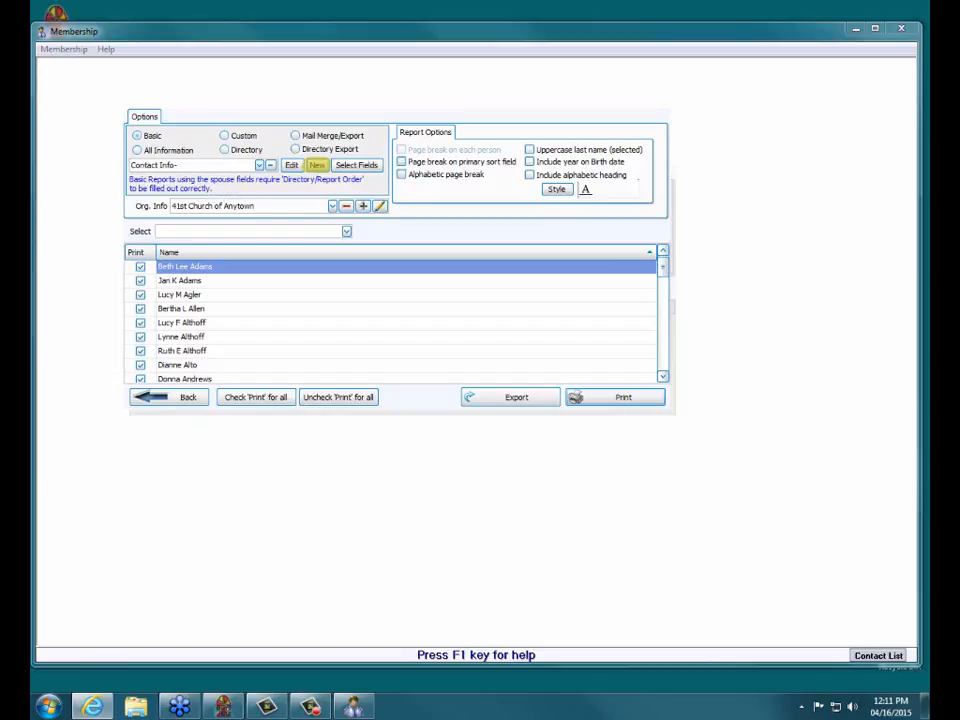
pyautogui.click(317, 165)
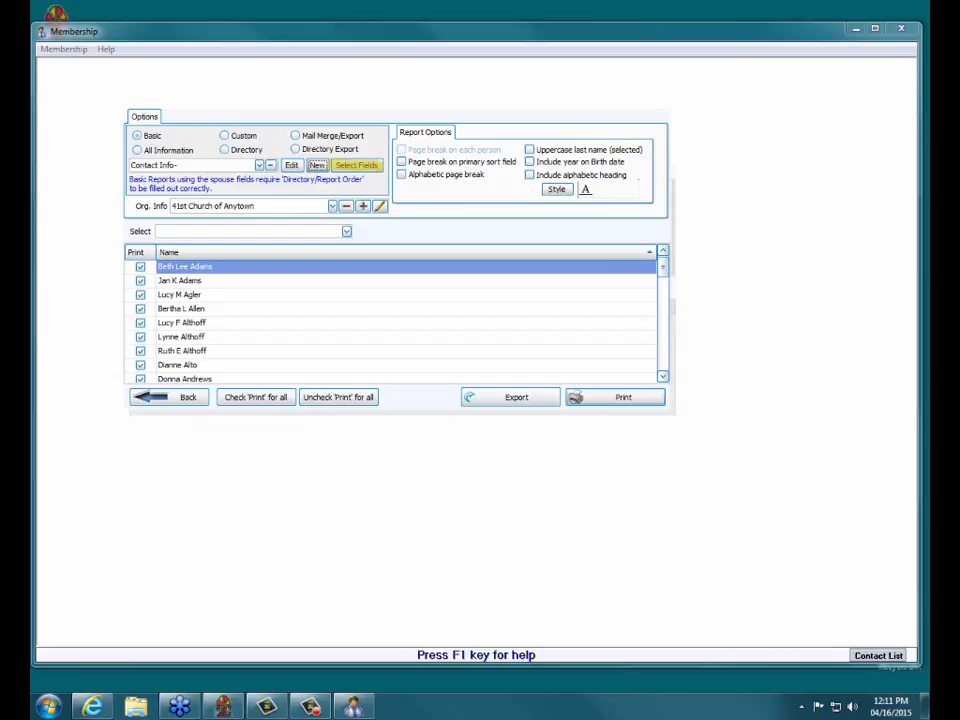
# Step: Open the field selection for the Contact Info- report and remove Address Block (current as of today) from the visible columns
pyautogui.click(357, 167)
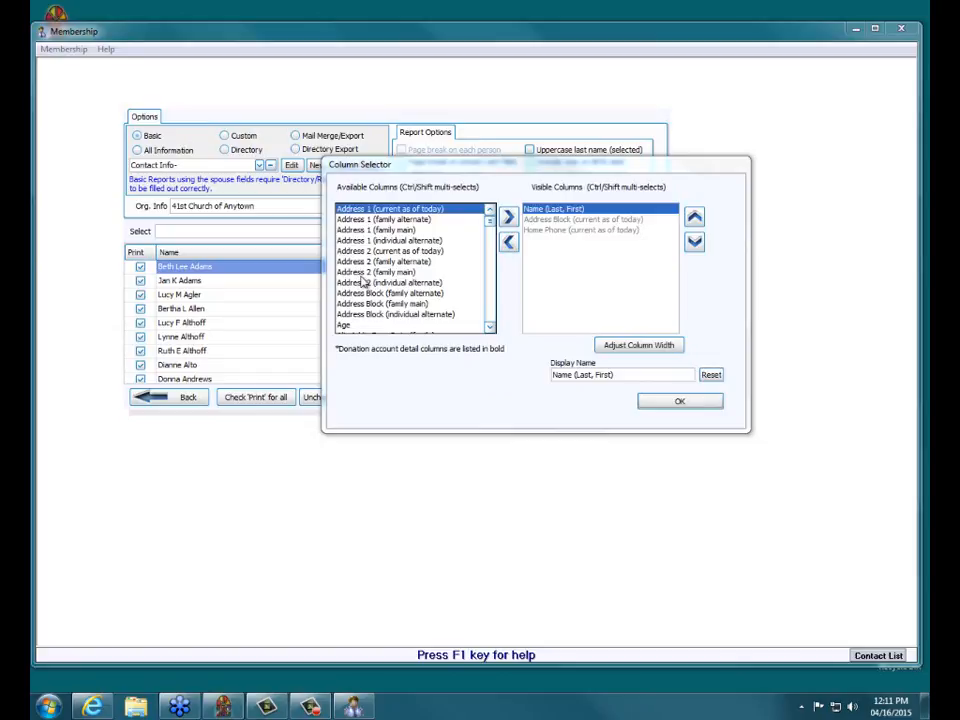
pyautogui.moveTo(489, 223)
pyautogui.mouseDown()
pyautogui.moveTo(491, 262)
pyautogui.moveTo(490, 214)
pyautogui.mouseUp()
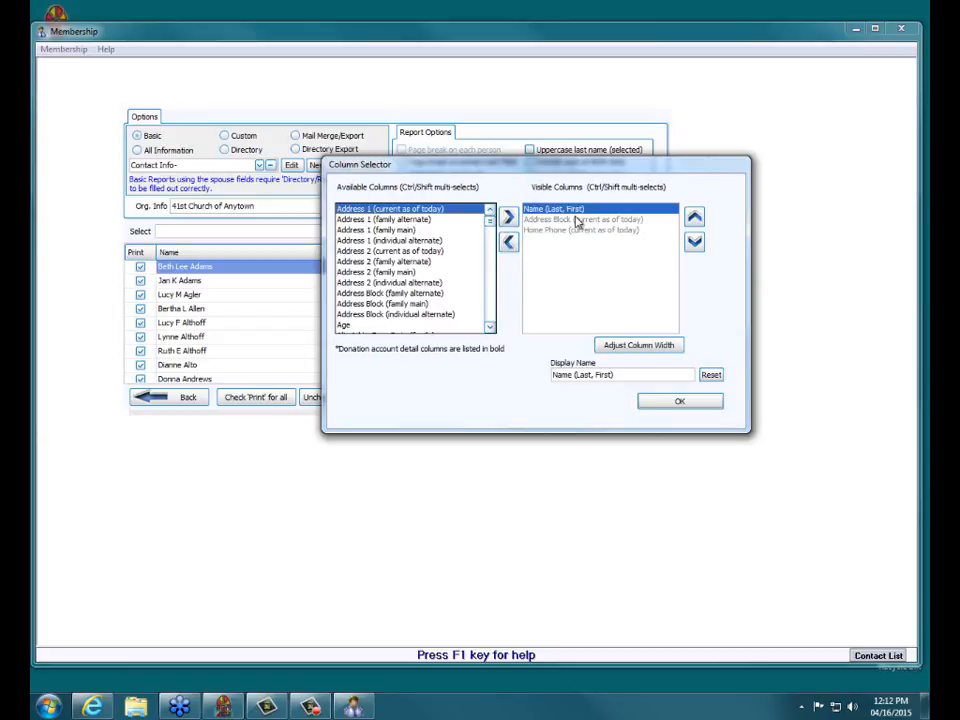
pyautogui.click(576, 220)
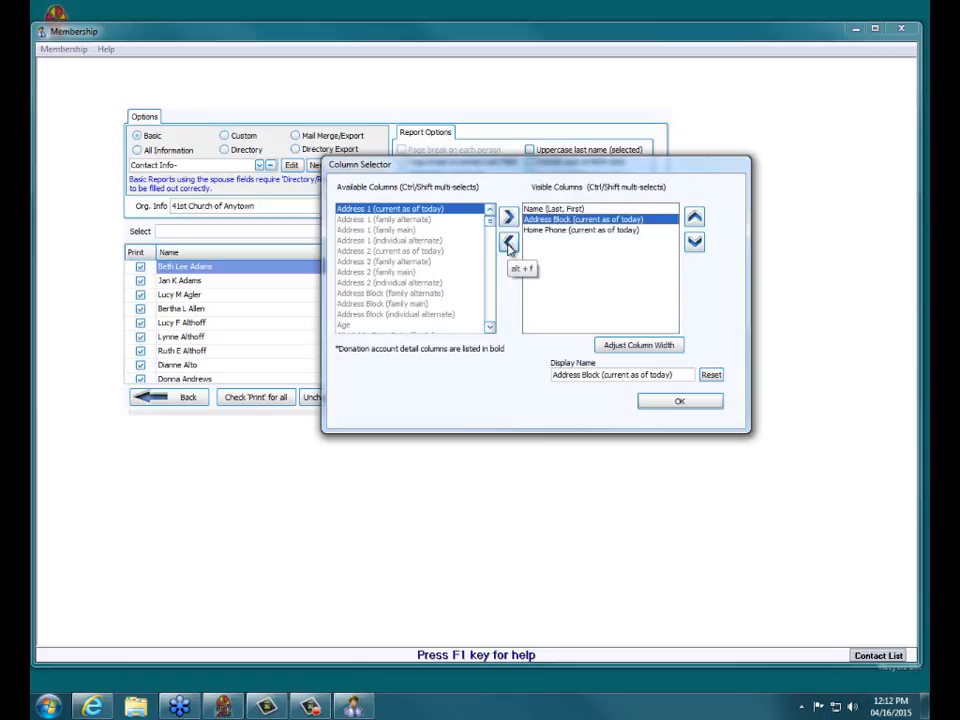
pyautogui.click(508, 245)
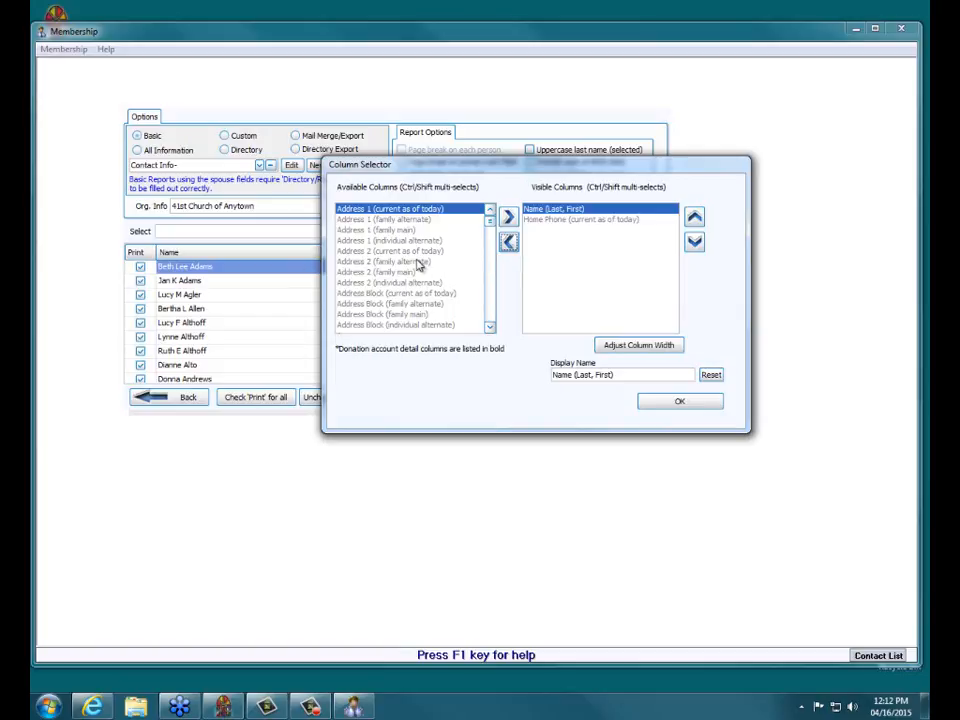
# Step: Add Cell Phone to the report's visible columns
pyautogui.scroll(-6, 490, 328)
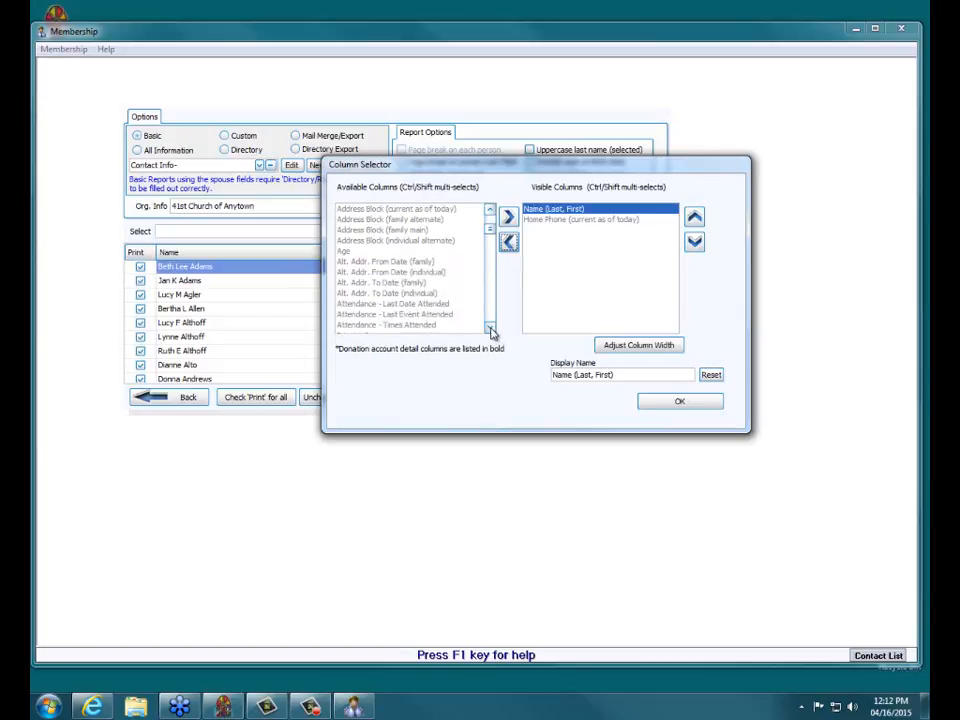
pyautogui.scroll(-1, 490, 328)
pyautogui.click(355, 293)
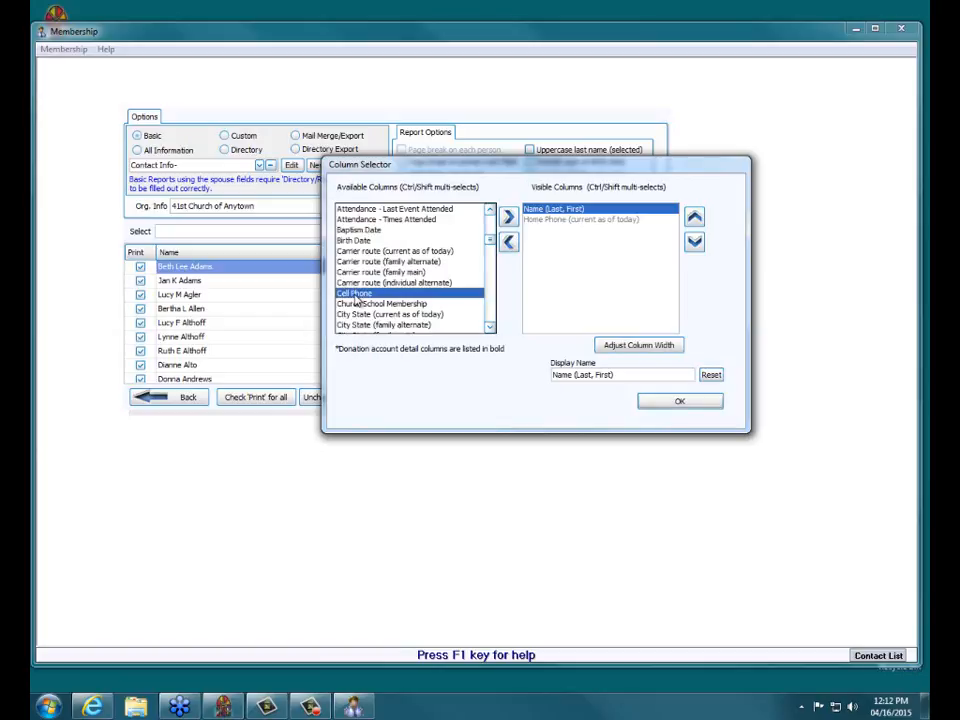
pyautogui.click(509, 219)
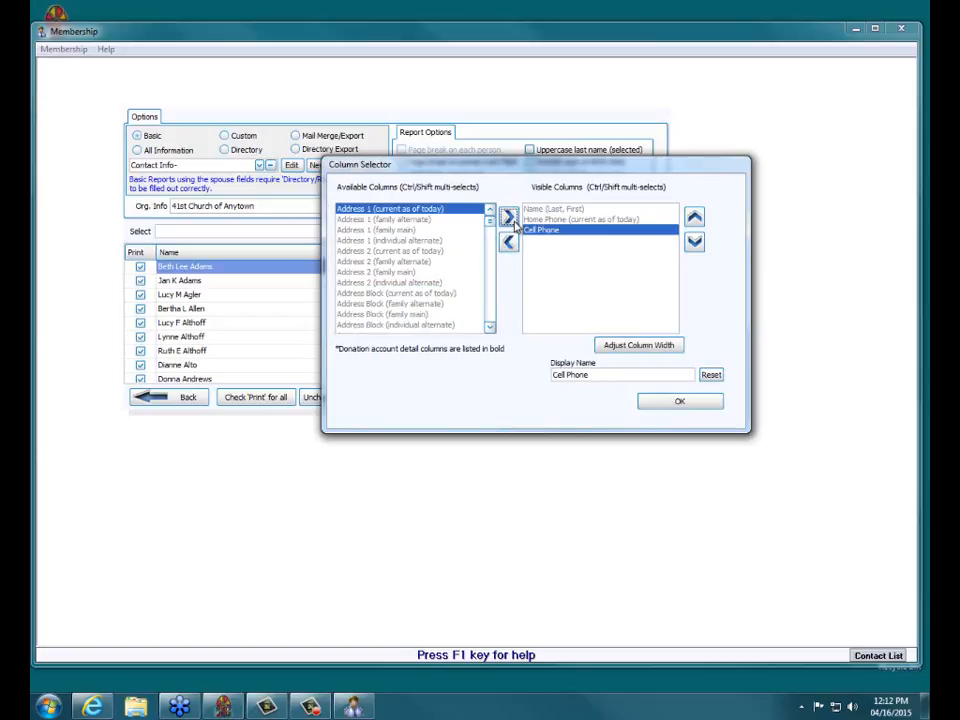
# Step: Add Email Address to the report's visible columns
pyautogui.scroll(-3, 490, 328)
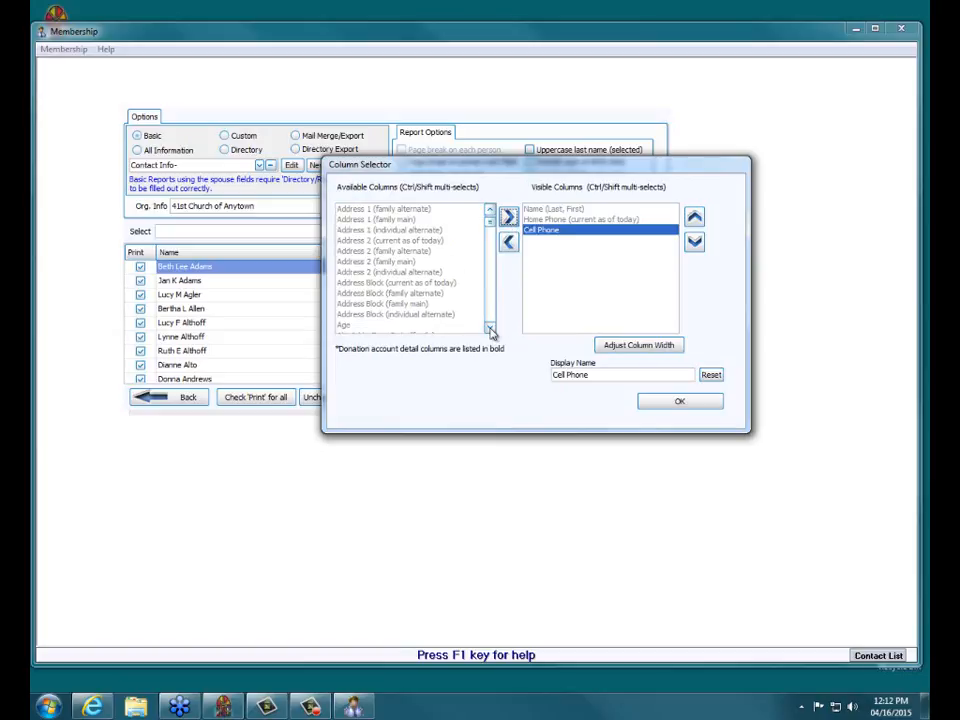
pyautogui.scroll(-13, 490, 332)
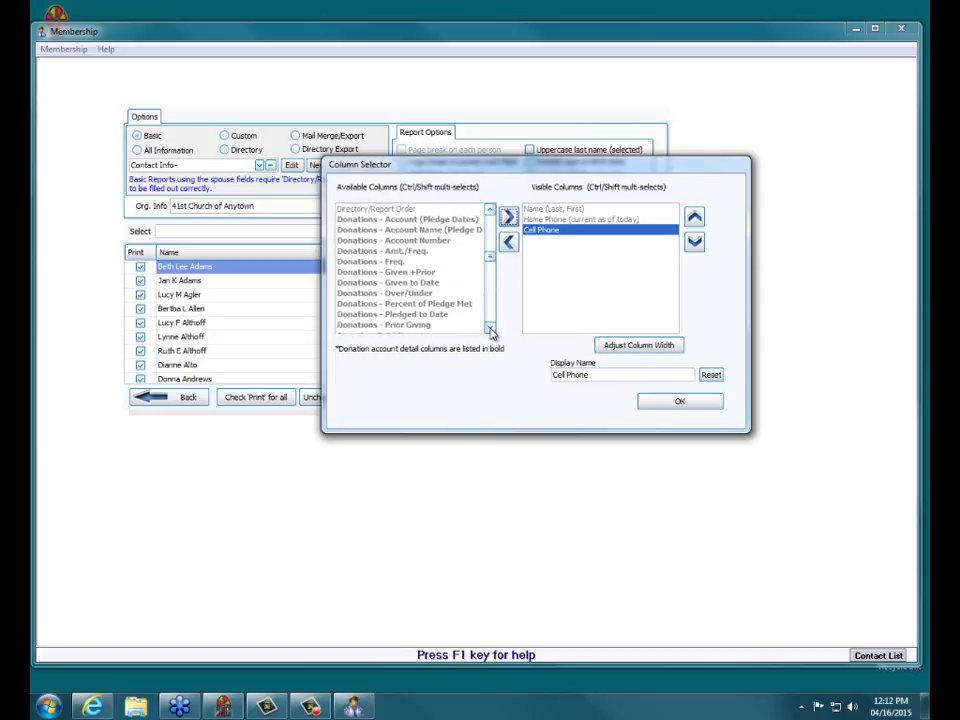
pyautogui.scroll(-3, 490, 332)
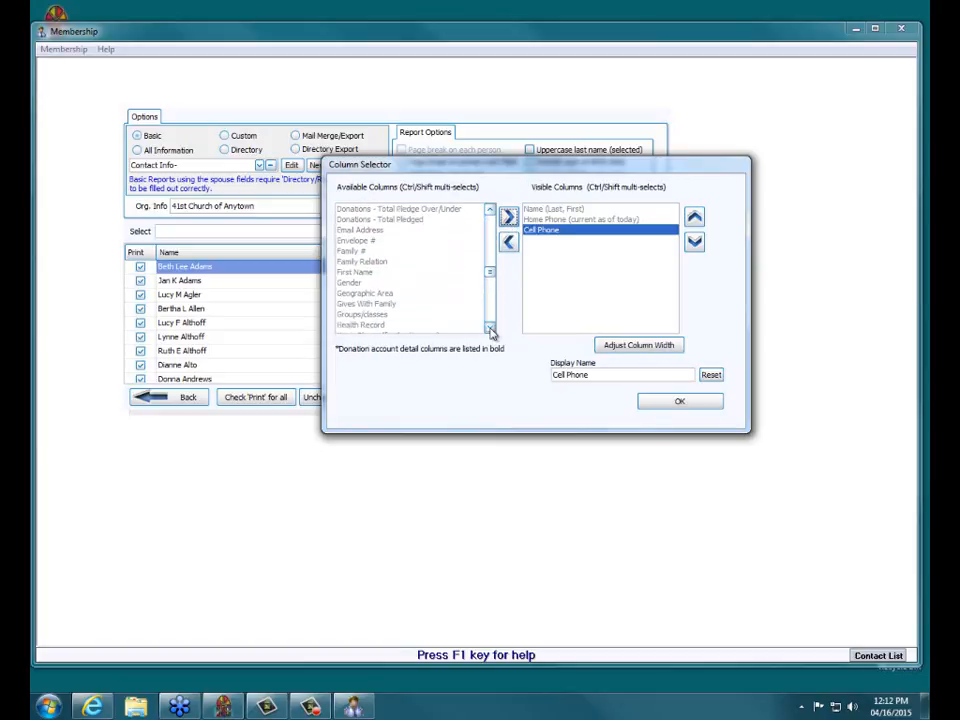
pyautogui.click(366, 230)
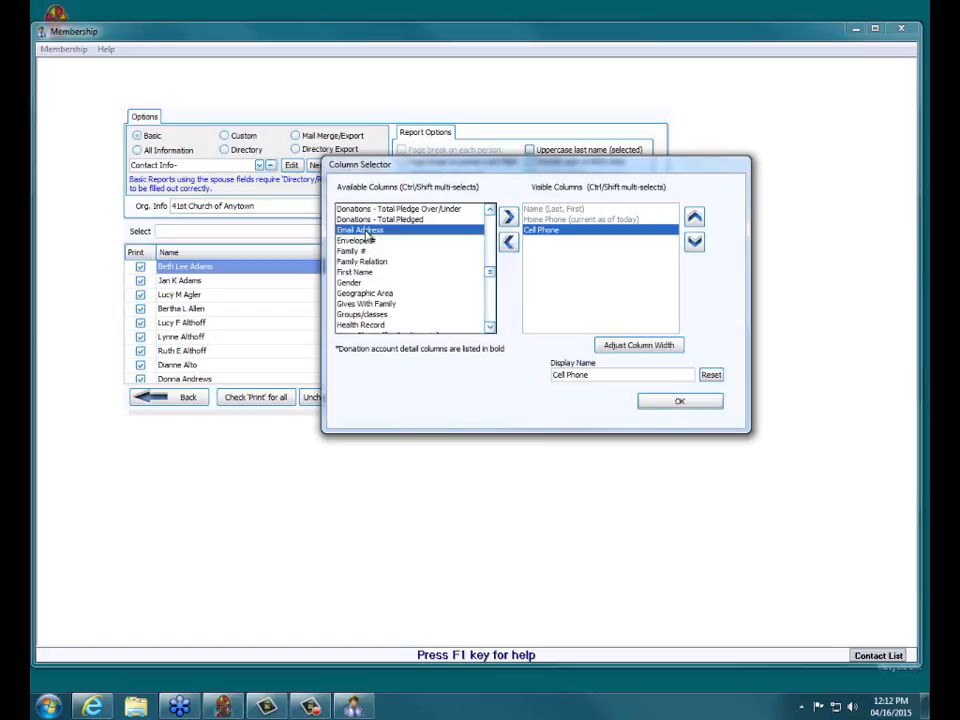
pyautogui.click(508, 217)
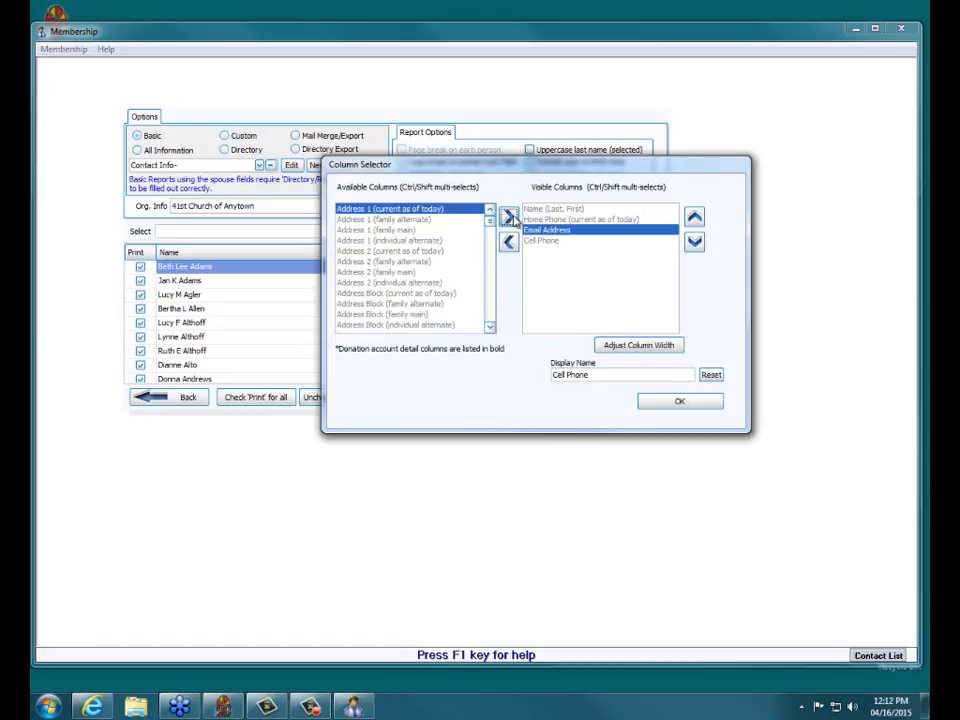
# Step: Try multi-selecting available columns, both as separate Carrier route and City State entries and as one continuous range
pyautogui.click(490, 328)
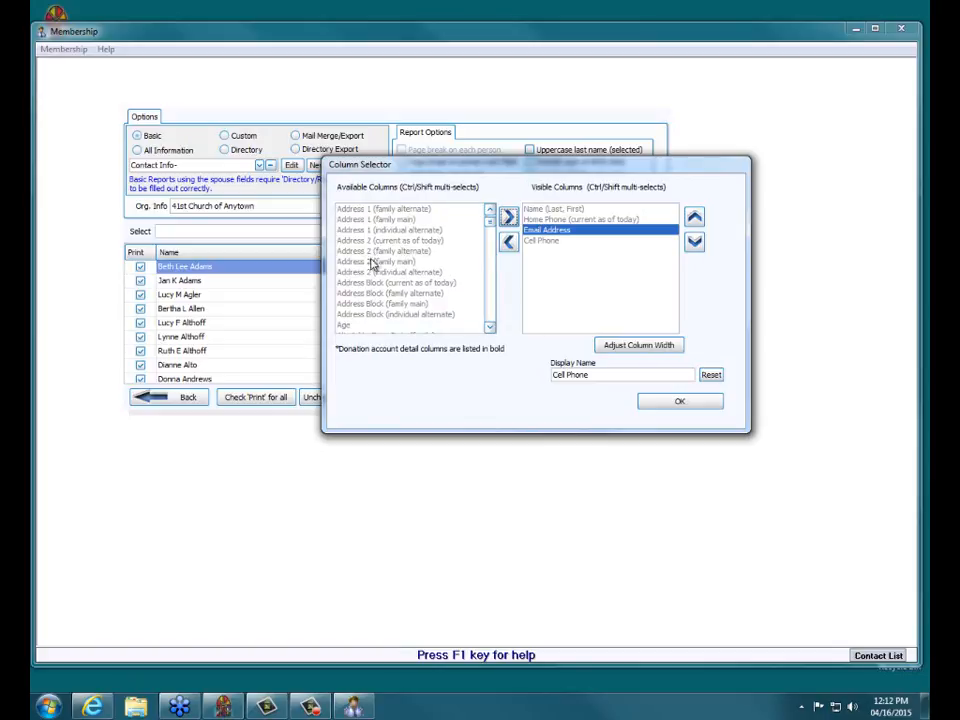
pyautogui.scroll(-4, 470, 248)
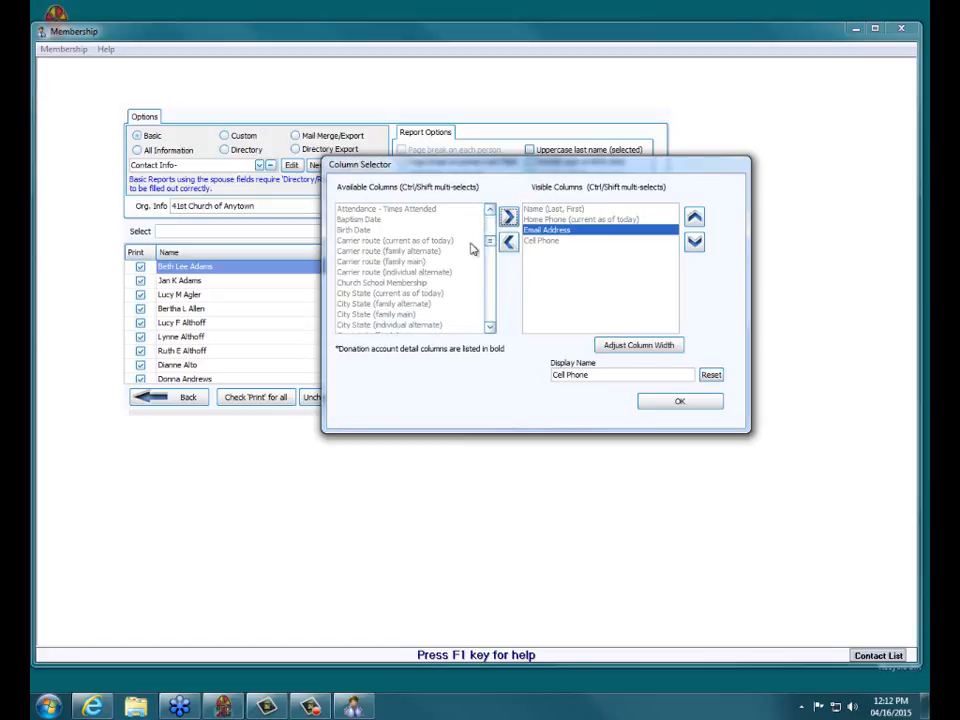
pyautogui.click(372, 241)
pyautogui.keyDown('ctrl'); pyautogui.click(372, 314); pyautogui.keyUp('ctrl')
pyautogui.keyDown('ctrl'); pyautogui.click(372, 272); pyautogui.keyUp('ctrl')
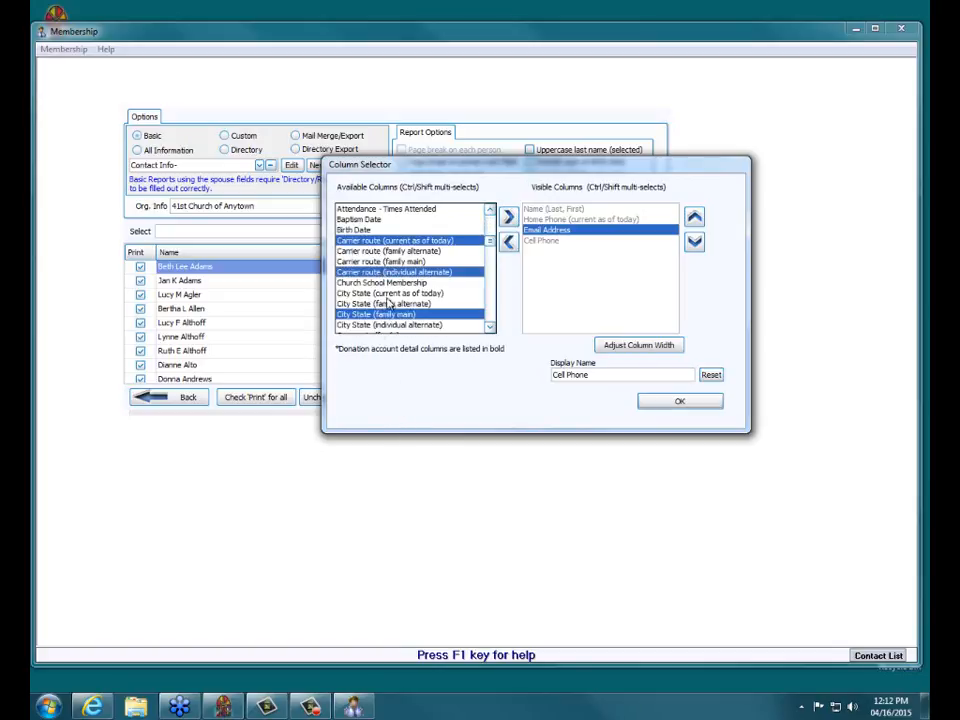
pyautogui.click(388, 241)
pyautogui.keyDown('ctrl'); pyautogui.click(388, 251); pyautogui.keyUp('ctrl')
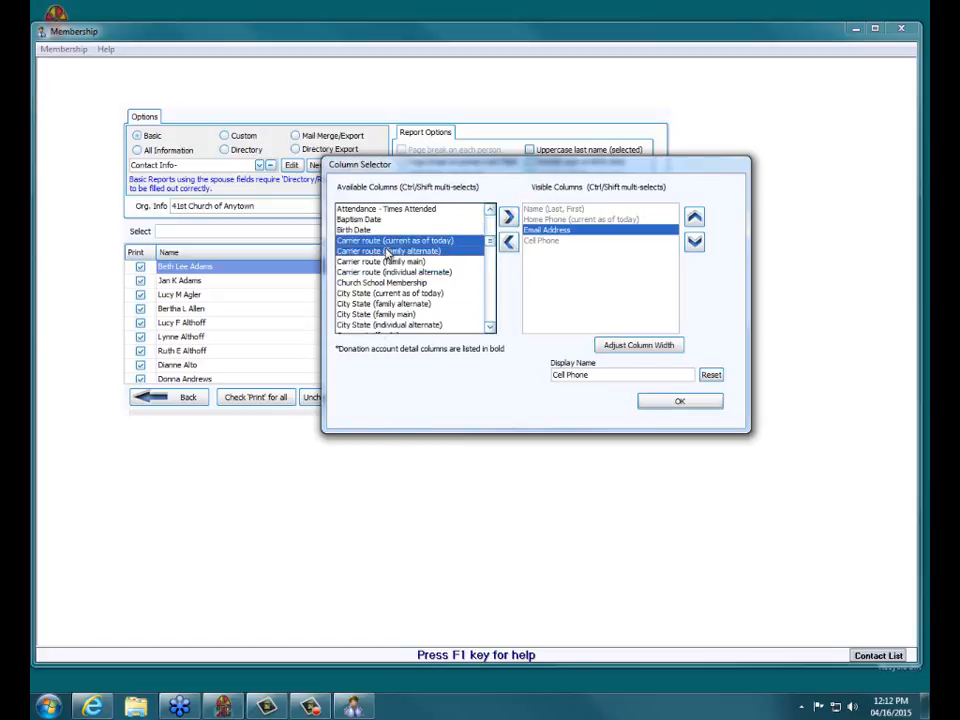
pyautogui.moveTo(388, 253); pyautogui.dragTo(396, 294)
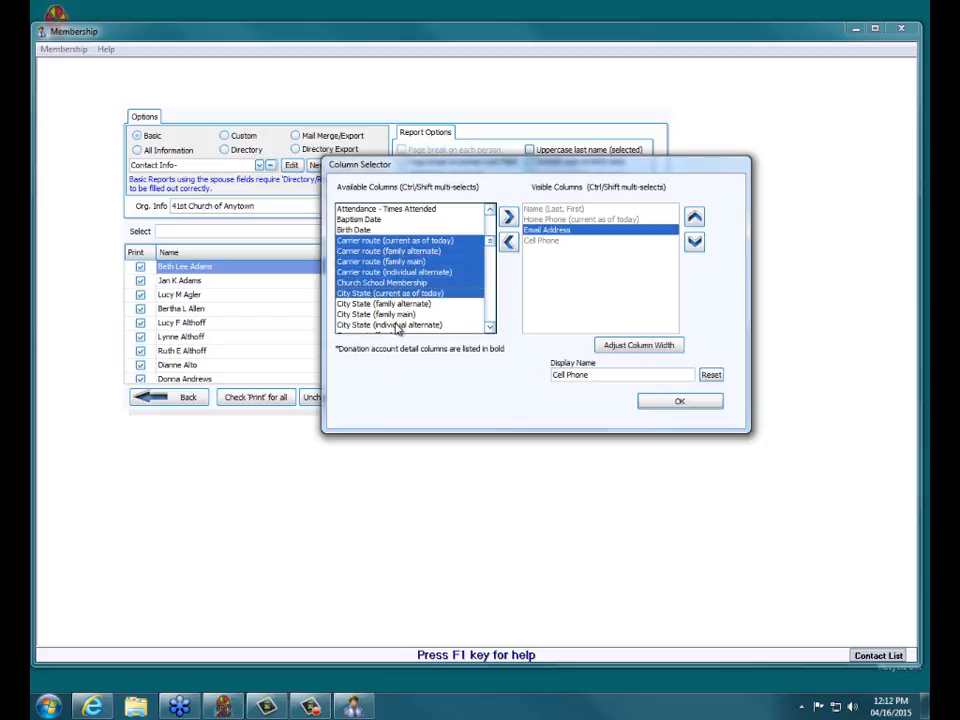
pyautogui.click(396, 325)
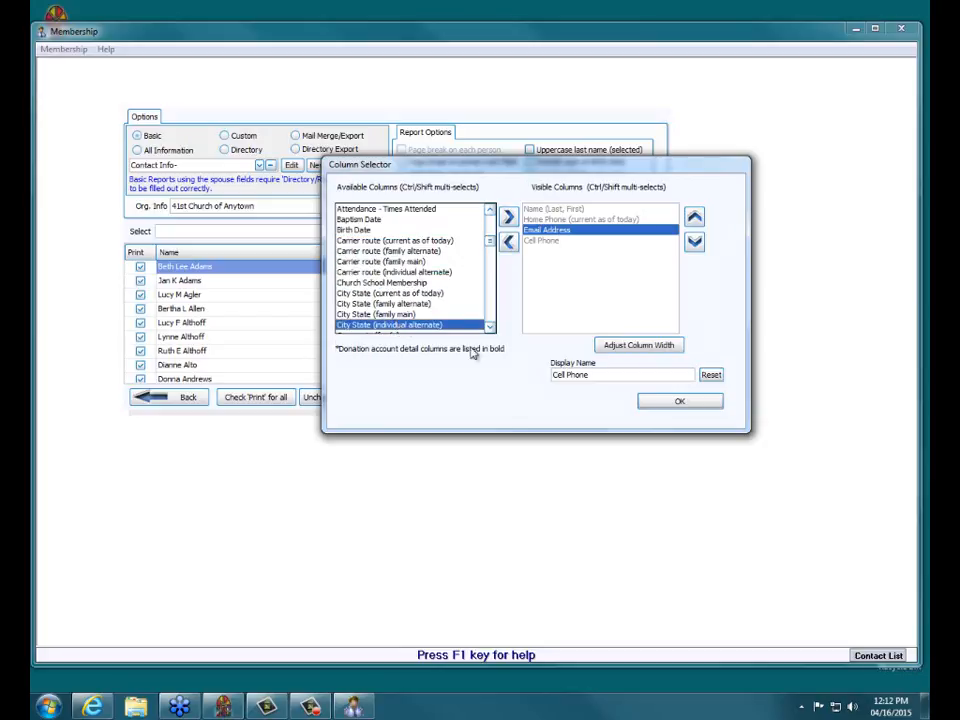
# Step: Move Cell Phone above Email Address in the order of visible columns
pyautogui.click(553, 210)
pyautogui.click(553, 220)
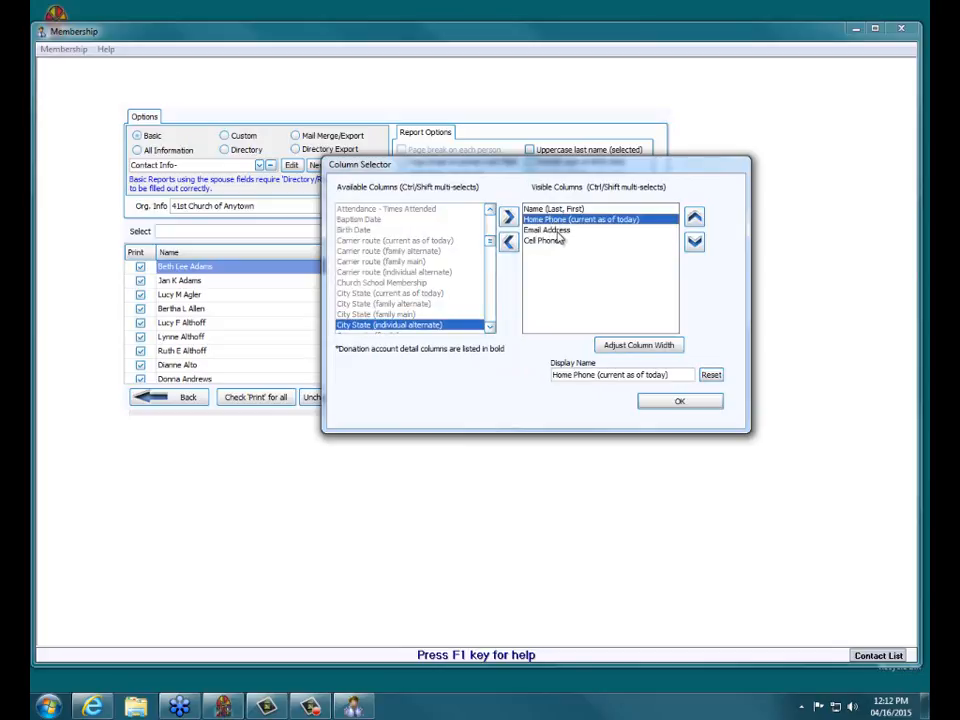
pyautogui.click(556, 231)
pyautogui.click(550, 241)
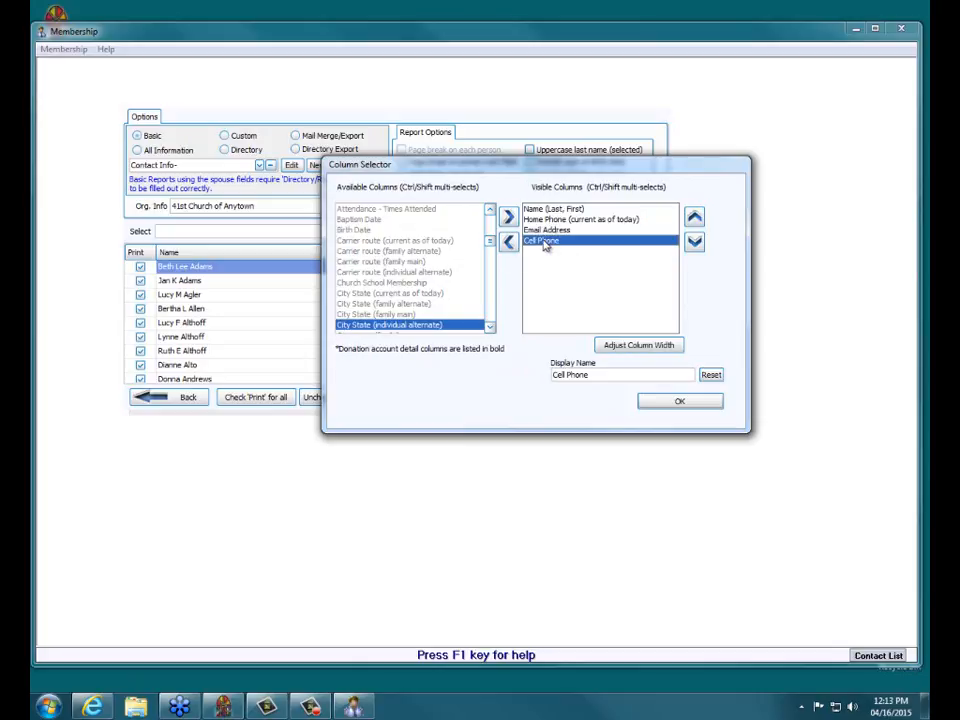
pyautogui.click(694, 217)
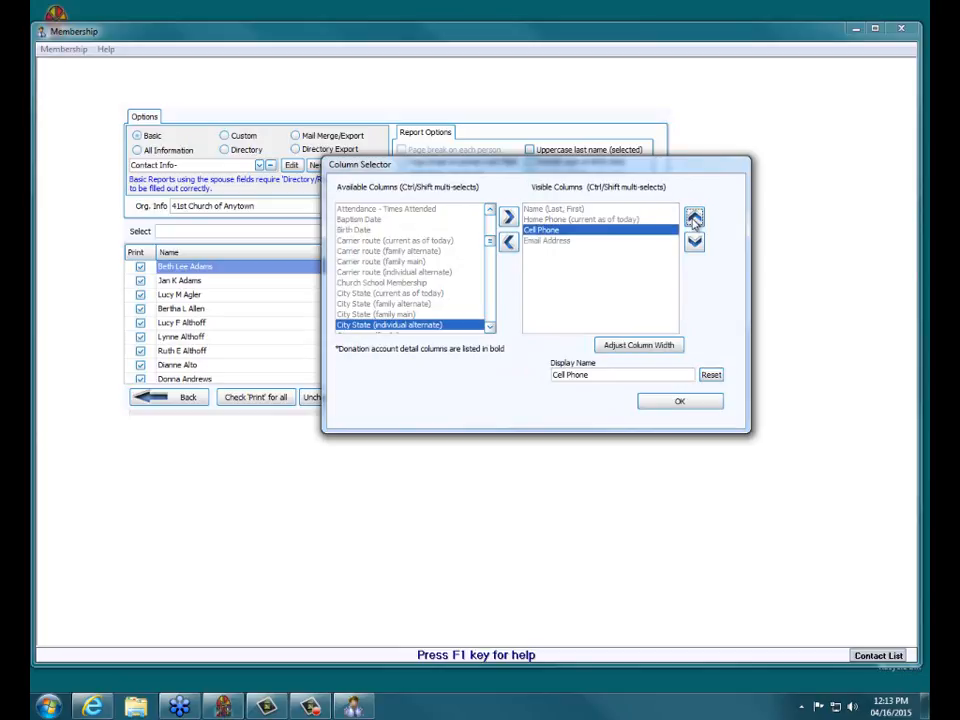
# Step: Move Cell Phone below Email Address as the last visible column and accept the column selection
pyautogui.click(694, 217)
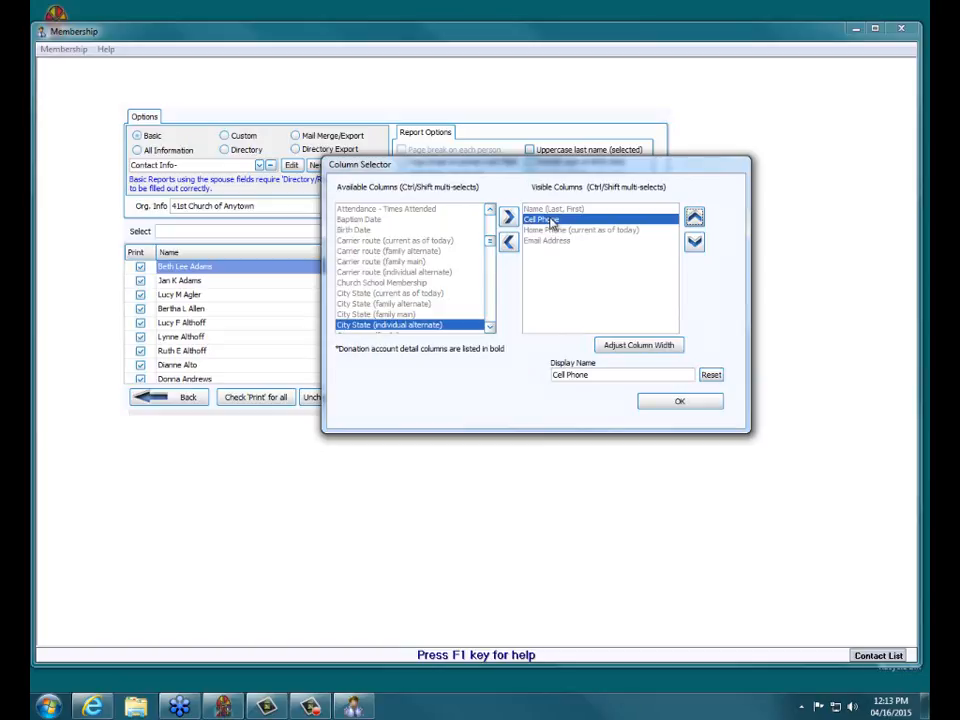
pyautogui.click(694, 241)
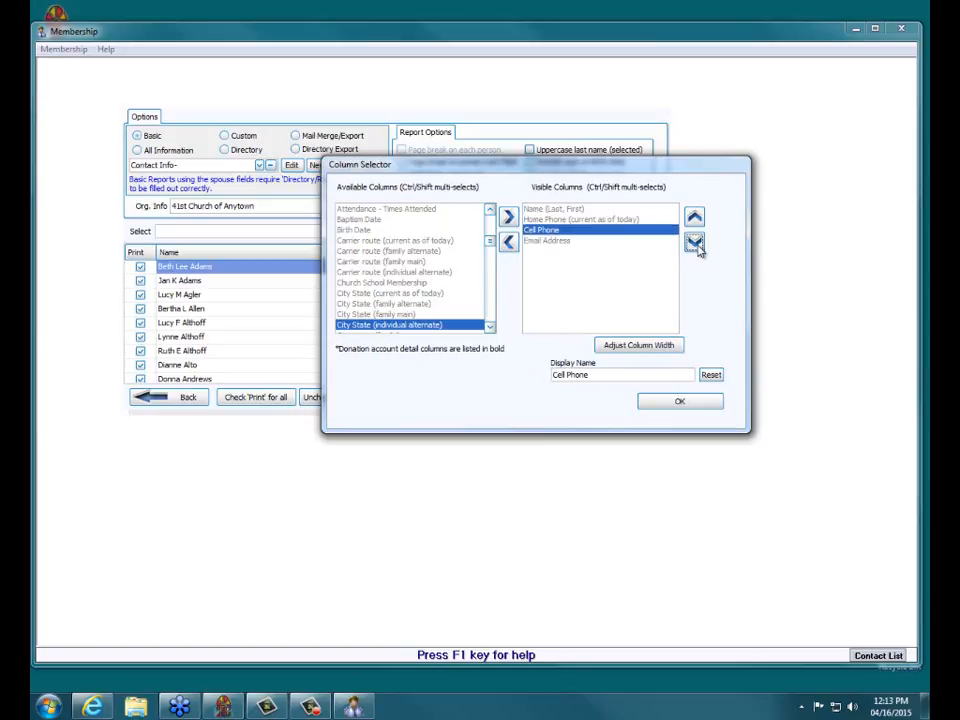
pyautogui.click(694, 241)
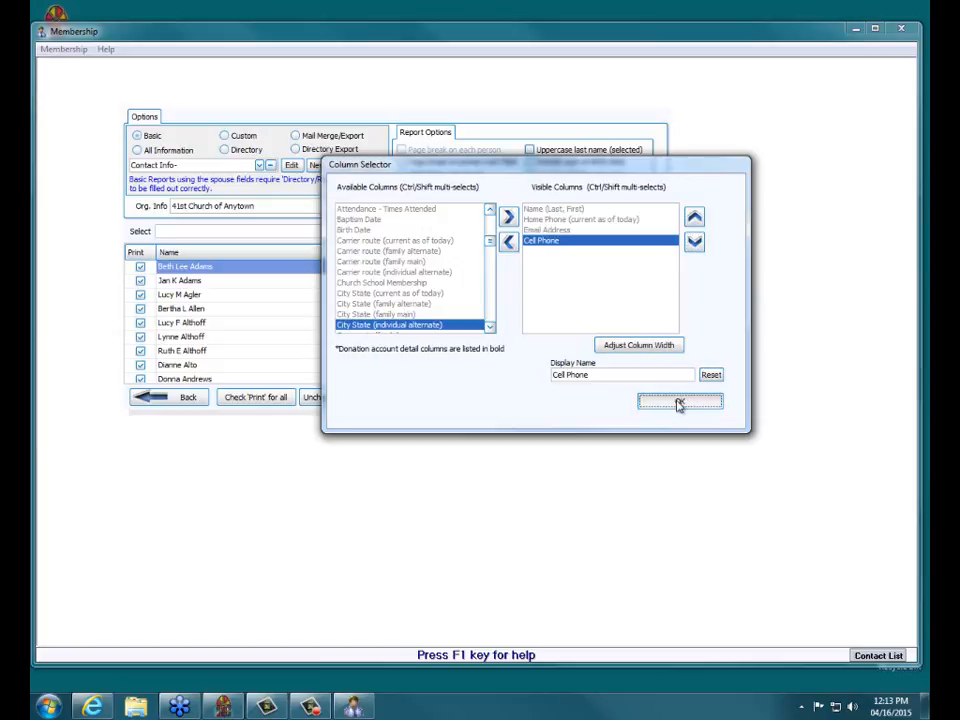
pyautogui.click(679, 403)
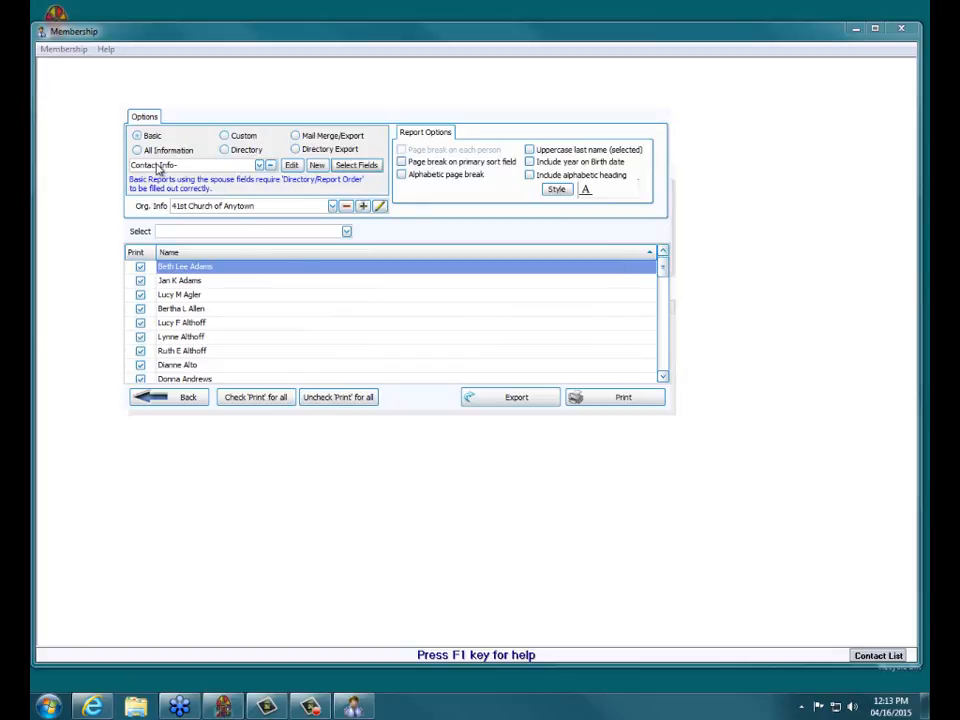
# Step: Preview the Contact Info- report and examine its columns and entries across both pages
pyautogui.click(643, 404)
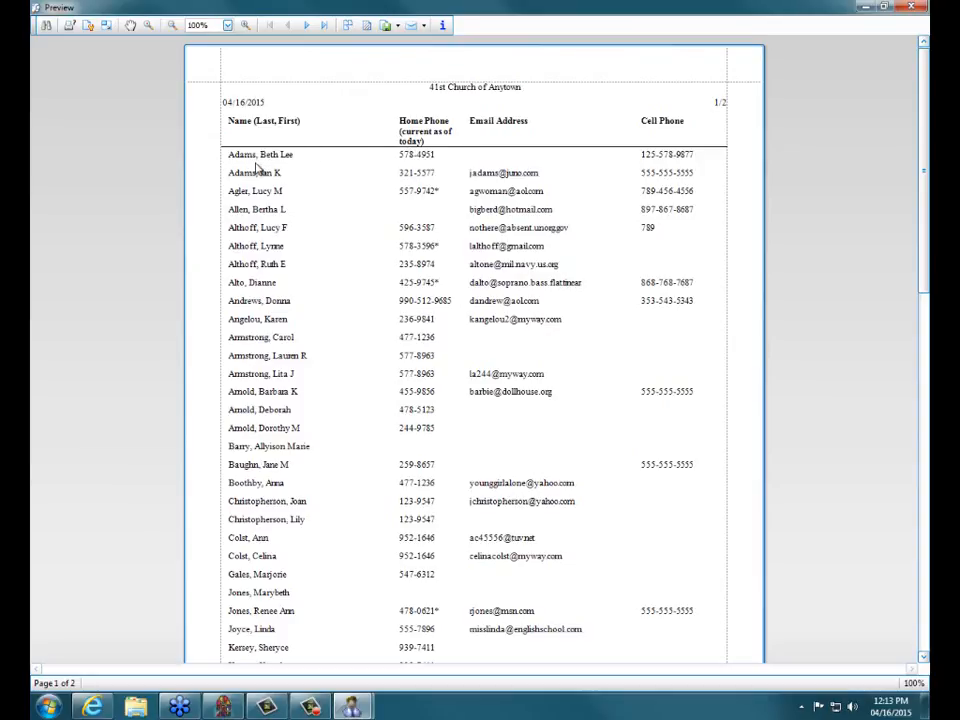
pyautogui.scroll(-7, 326, 326)
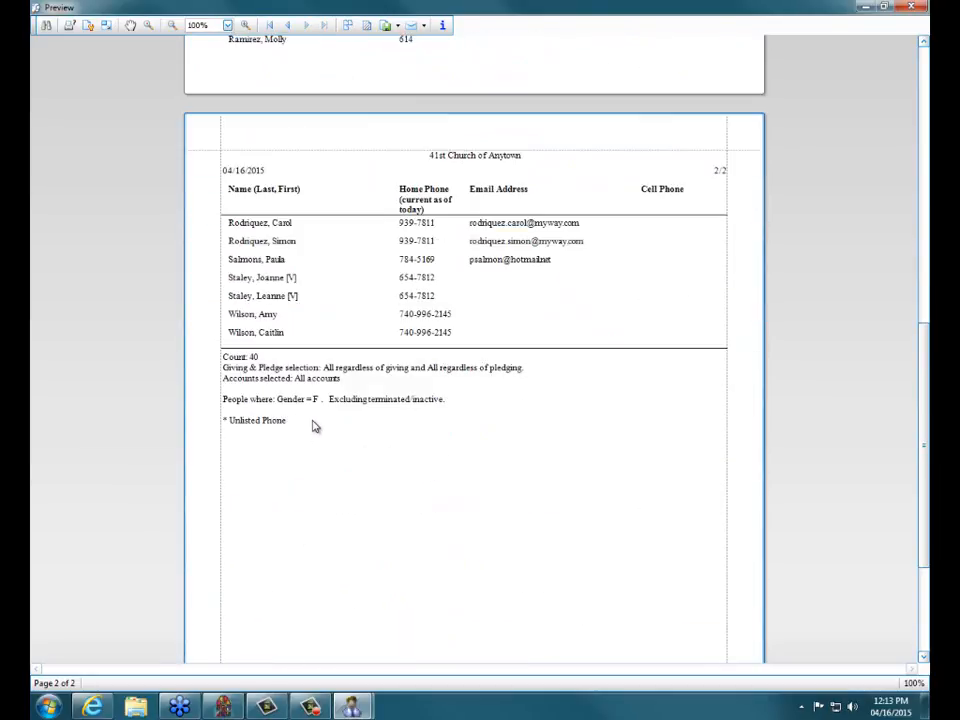
pyautogui.scroll(7, 313, 424)
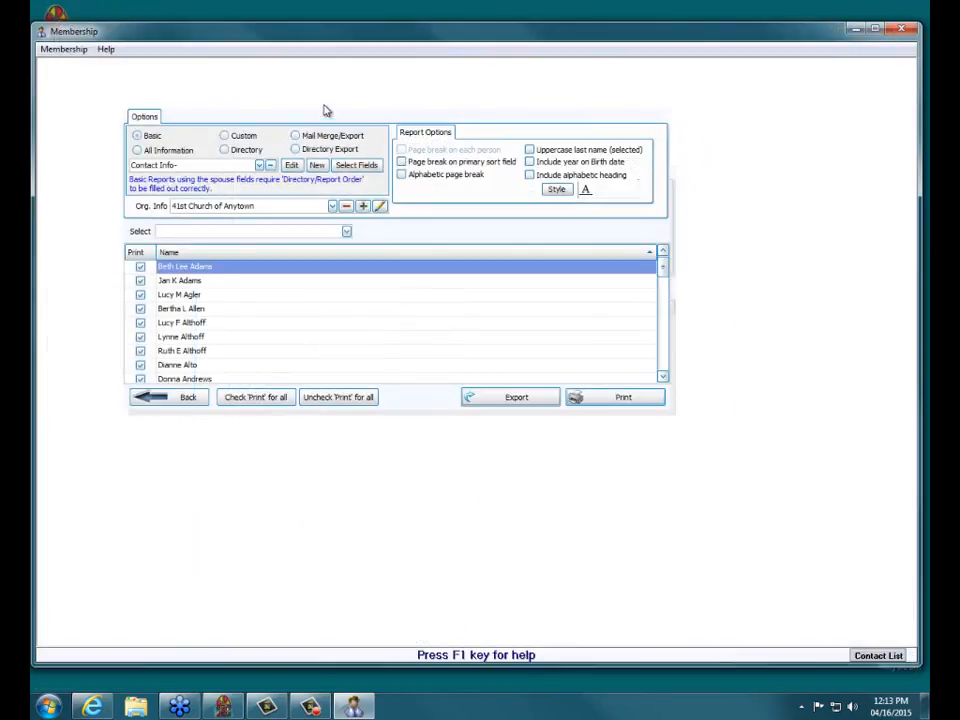
# Step: Set the width of the report's Name (Last, First) column to 20 characters
pyautogui.click(350, 166)
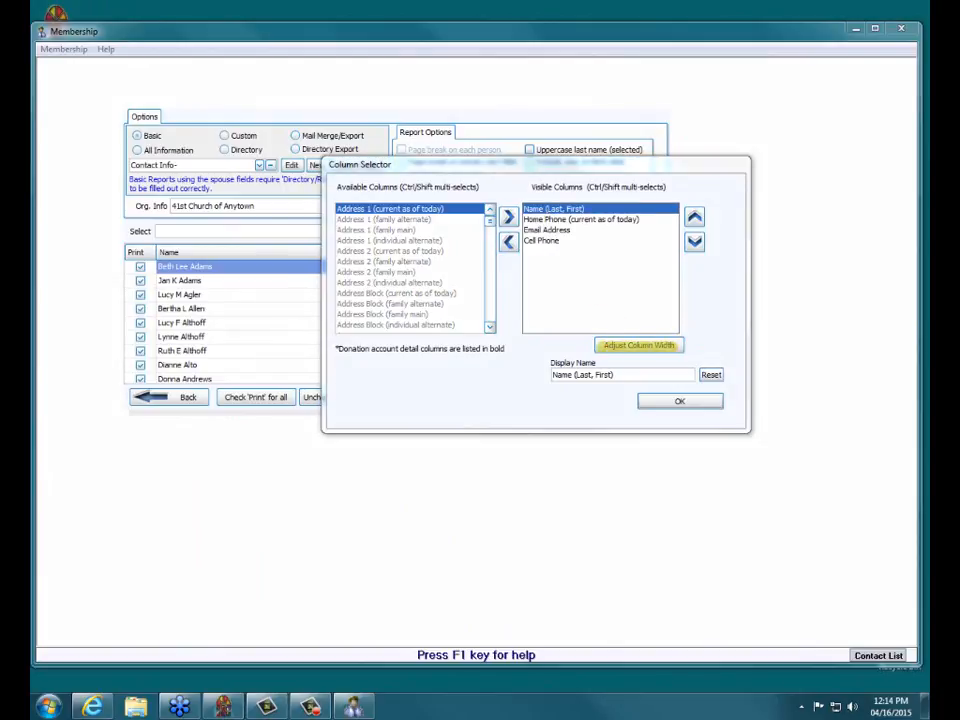
pyautogui.click(650, 345)
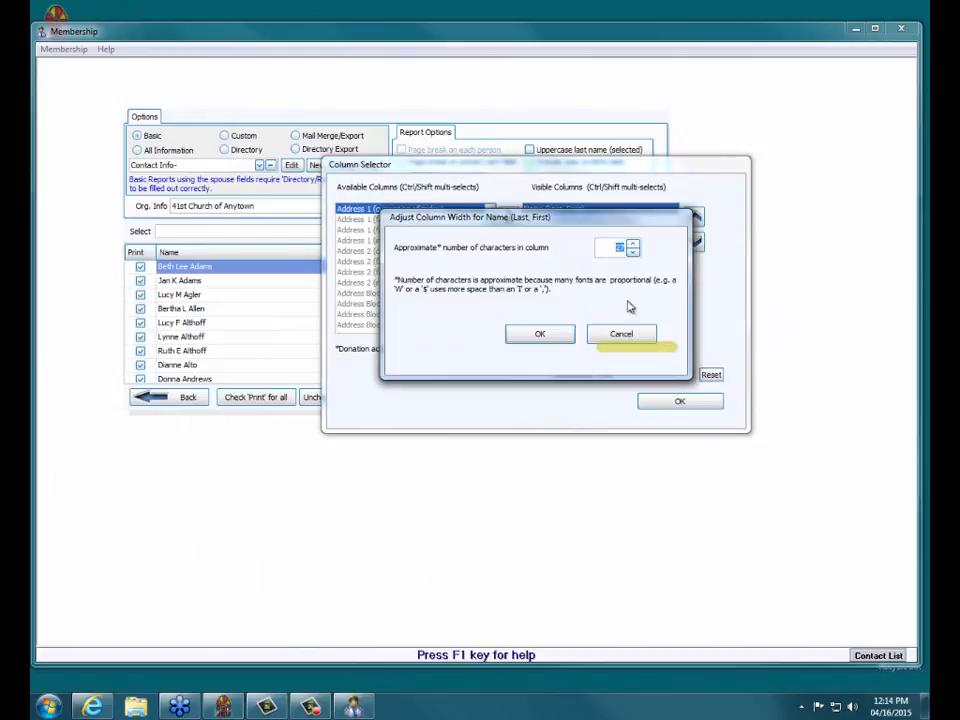
pyautogui.click(633, 251)
pyautogui.click(633, 251)
pyautogui.click(633, 251)
pyautogui.click(633, 251)
pyautogui.click(633, 251)
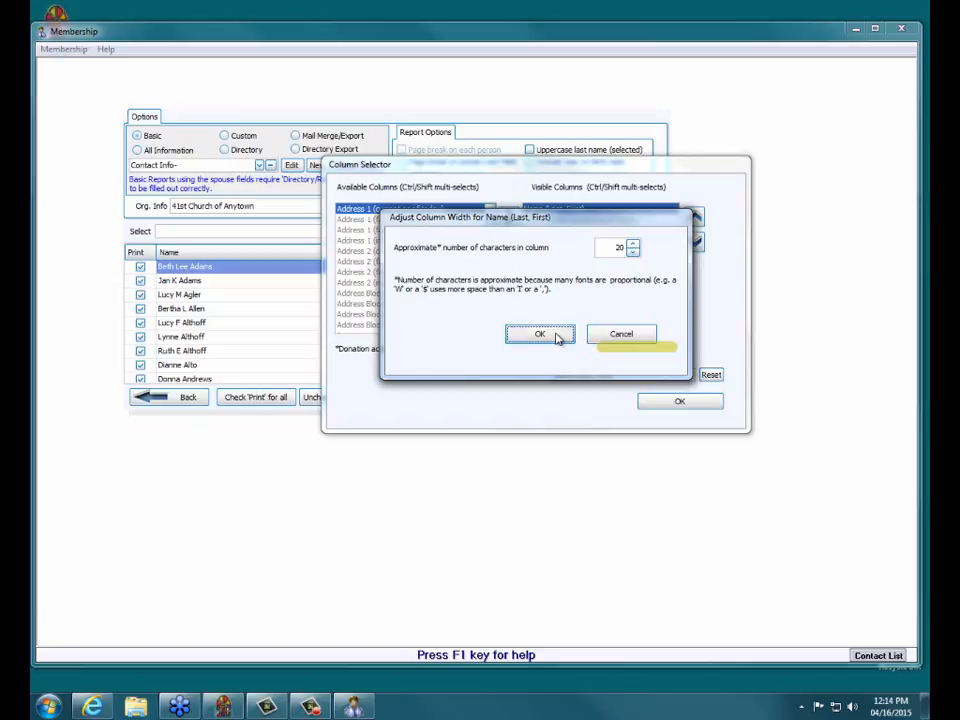
pyautogui.click(558, 338)
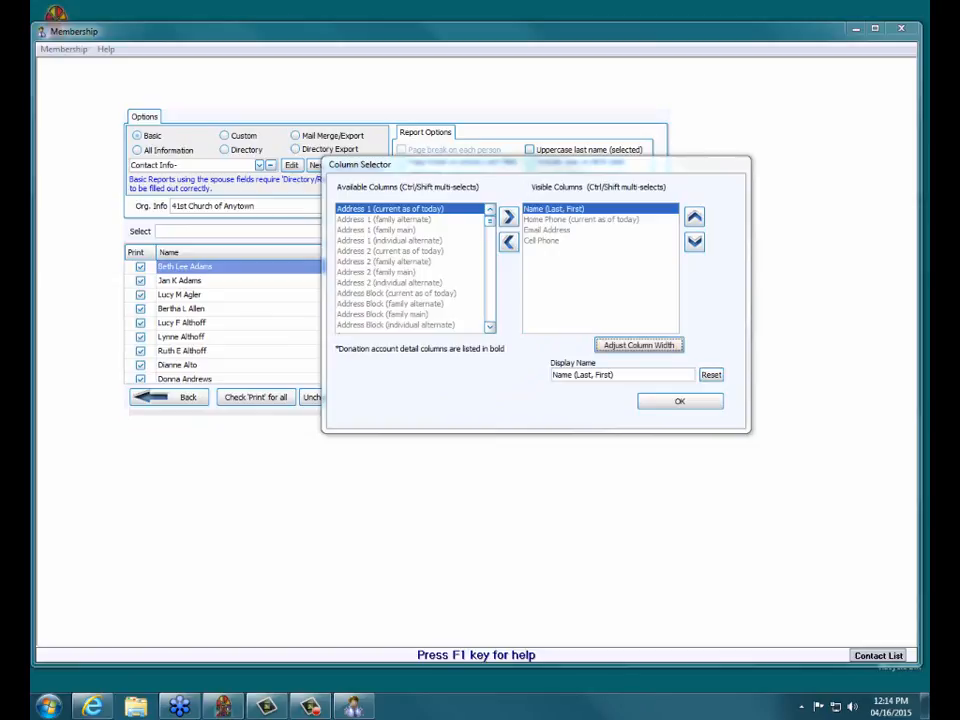
# Step: Shorten the display name of the Home Phone (current as of today) column to Home Phone and accept the column selection
pyautogui.click(619, 220)
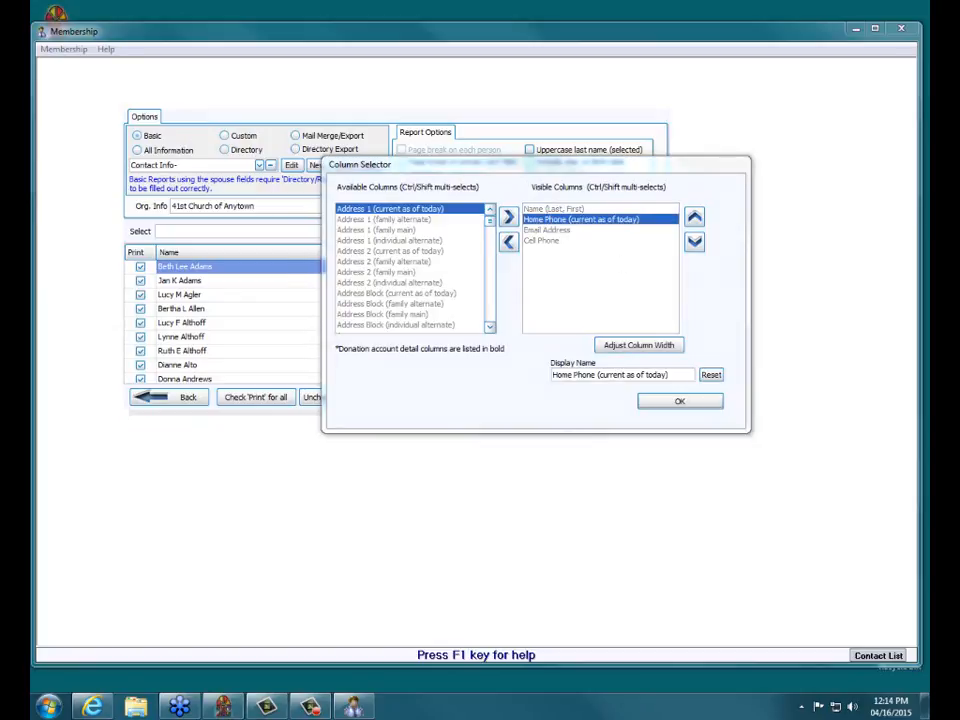
pyautogui.moveTo(550, 364); pyautogui.dragTo(591, 362)
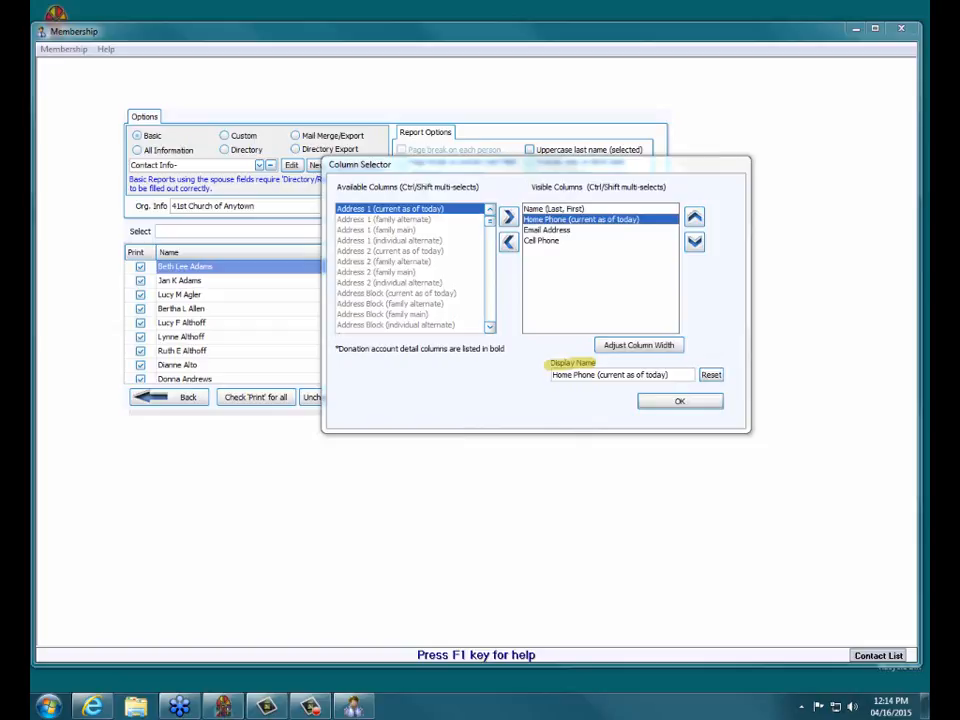
pyautogui.click(677, 371)
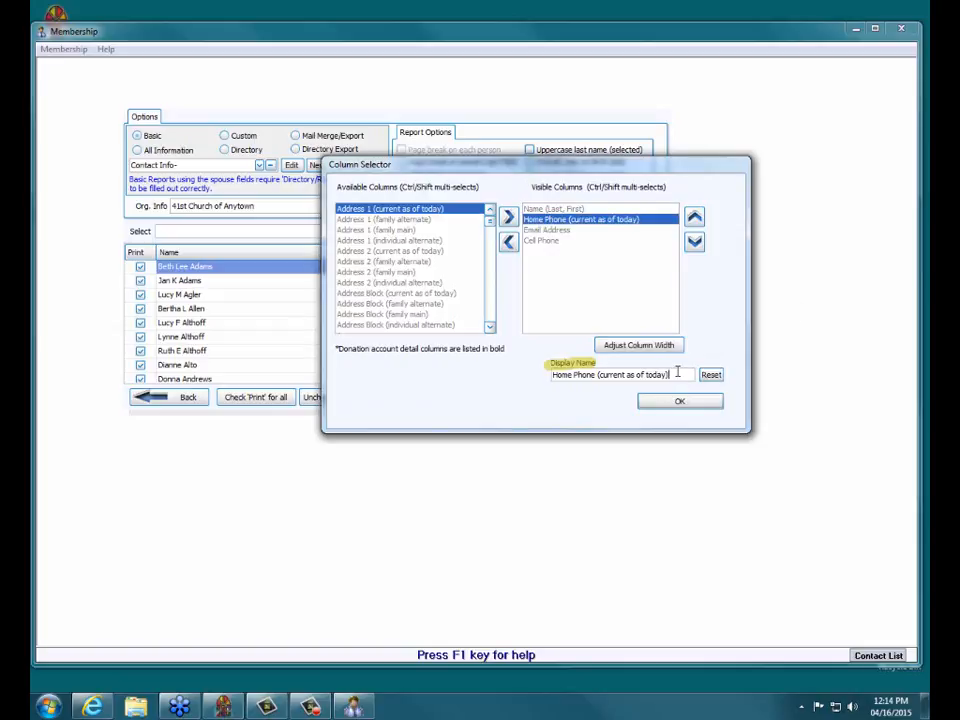
pyautogui.press('BackSpace')
pyautogui.press('BackSpace')
pyautogui.press('BackSpace')
pyautogui.press('BackSpace')
pyautogui.press('BackSpace')
pyautogui.press('BackSpace')
pyautogui.press('BackSpace')
pyautogui.press('BackSpace')
pyautogui.press('BackSpace')
pyautogui.press('BackSpace')
pyautogui.press('BackSpace')
pyautogui.press('BackSpace')
pyautogui.press('BackSpace')
pyautogui.press('BackSpace')
pyautogui.press('BackSpace')
pyautogui.press('BackSpace')
pyautogui.press('BackSpace')
pyautogui.press('BackSpace')
pyautogui.press('BackSpace')
pyautogui.press('BackSpace')
pyautogui.press('BackSpace')
pyautogui.press('BackSpace')
pyautogui.click(706, 402)
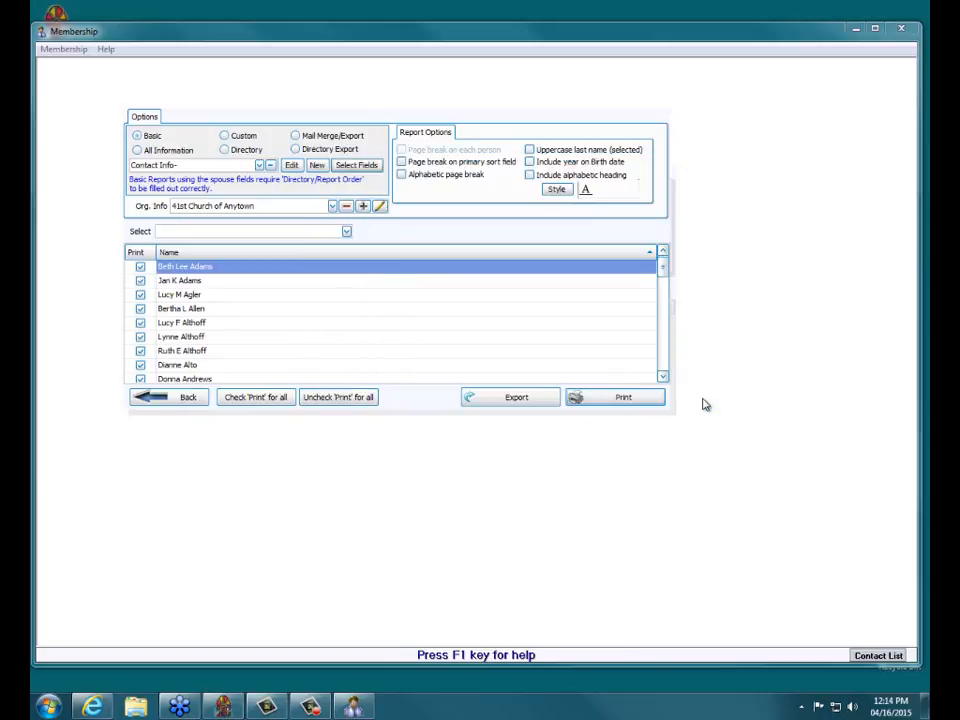
# Step: Preview the revised report and examine the column layout and the count and selection criteria at its end
pyautogui.click(604, 398)
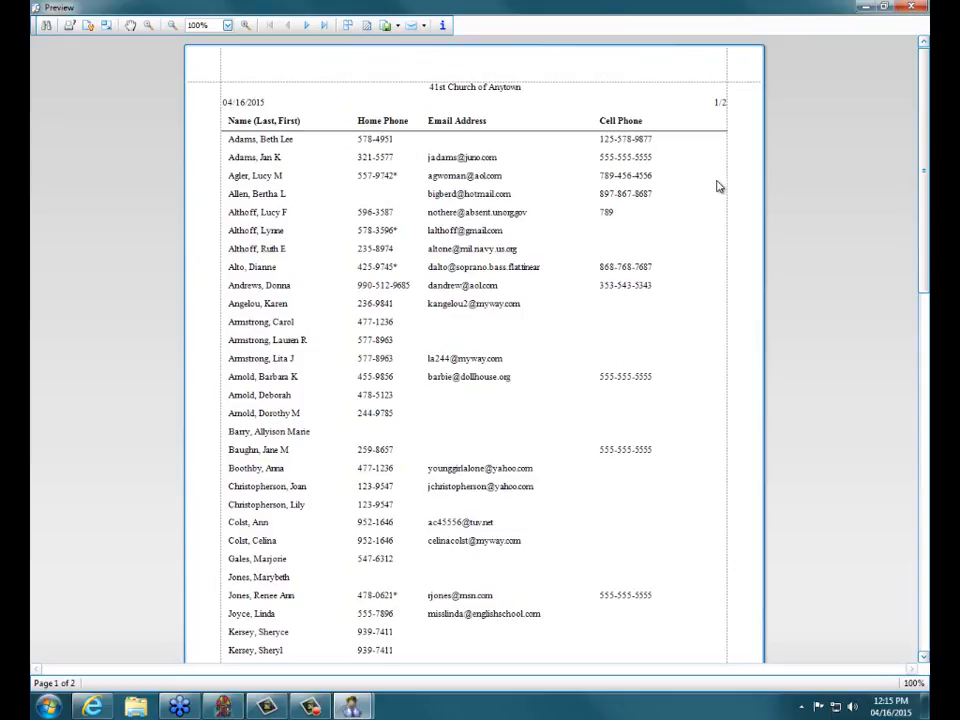
pyautogui.scroll(-10, 716, 187)
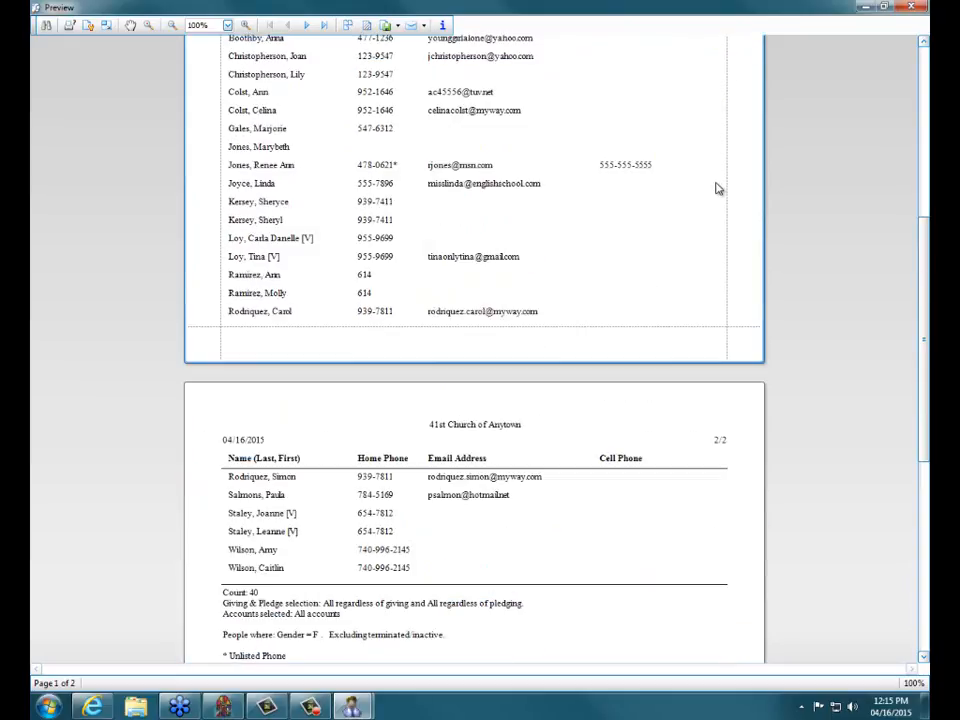
pyautogui.scroll(-5, 716, 187)
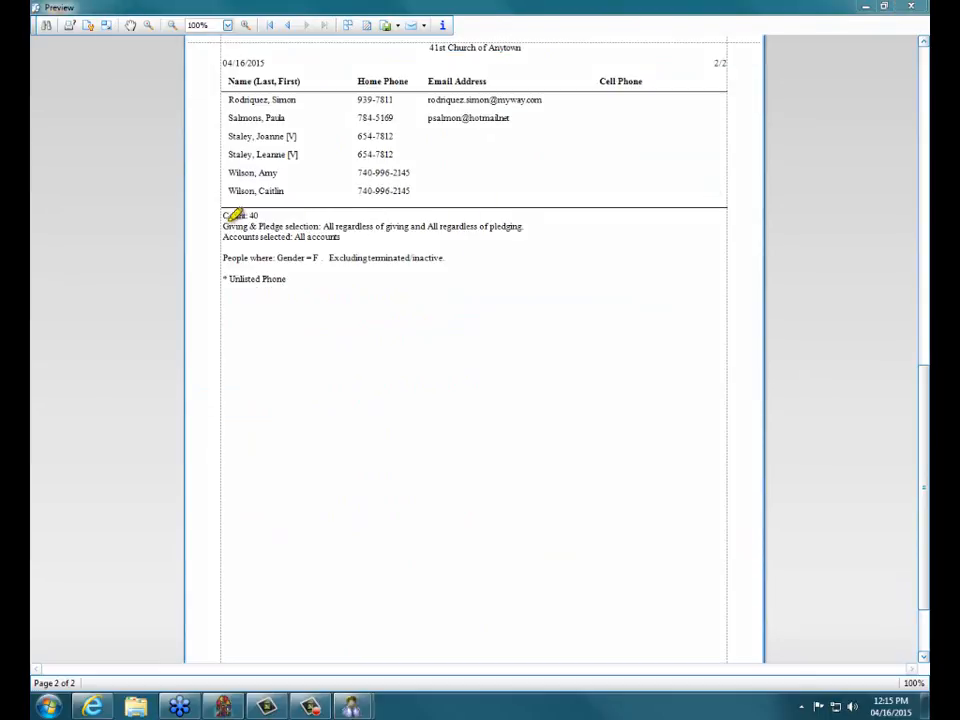
pyautogui.moveTo(216, 215); pyautogui.dragTo(262, 214)
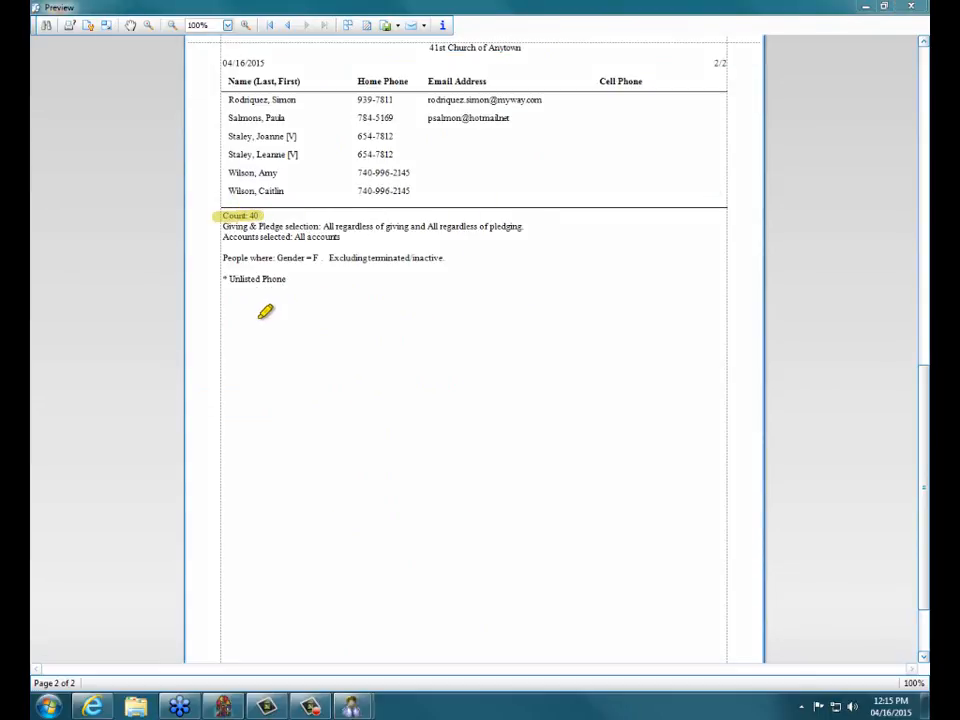
pyautogui.moveTo(226, 225); pyautogui.dragTo(319, 227)
pyautogui.moveTo(223, 237); pyautogui.dragTo(292, 237)
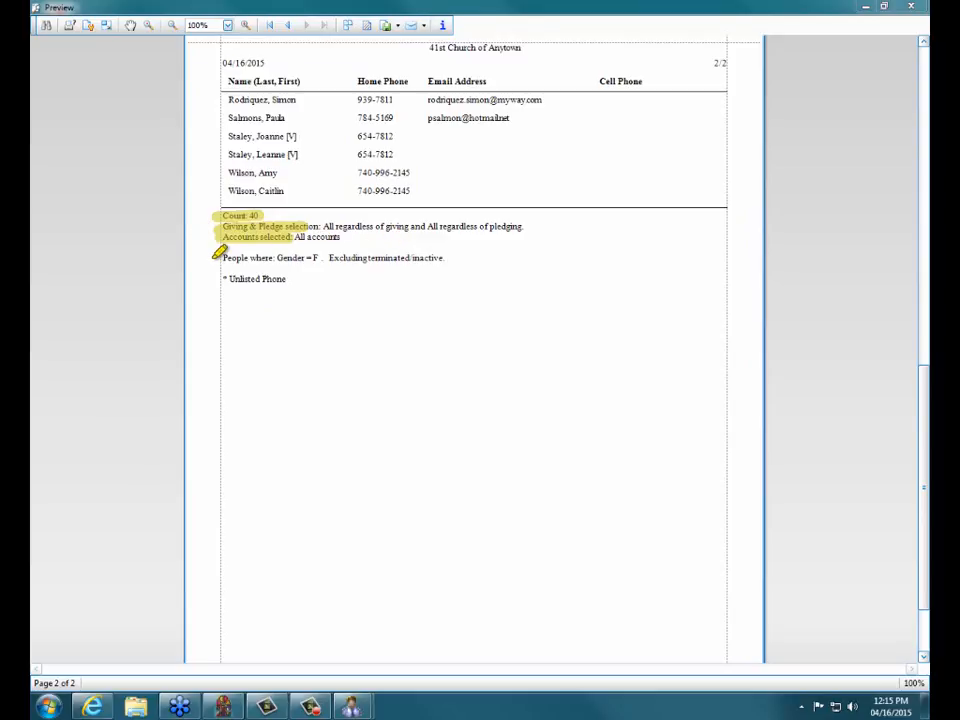
pyautogui.moveTo(212, 258); pyautogui.dragTo(440, 258)
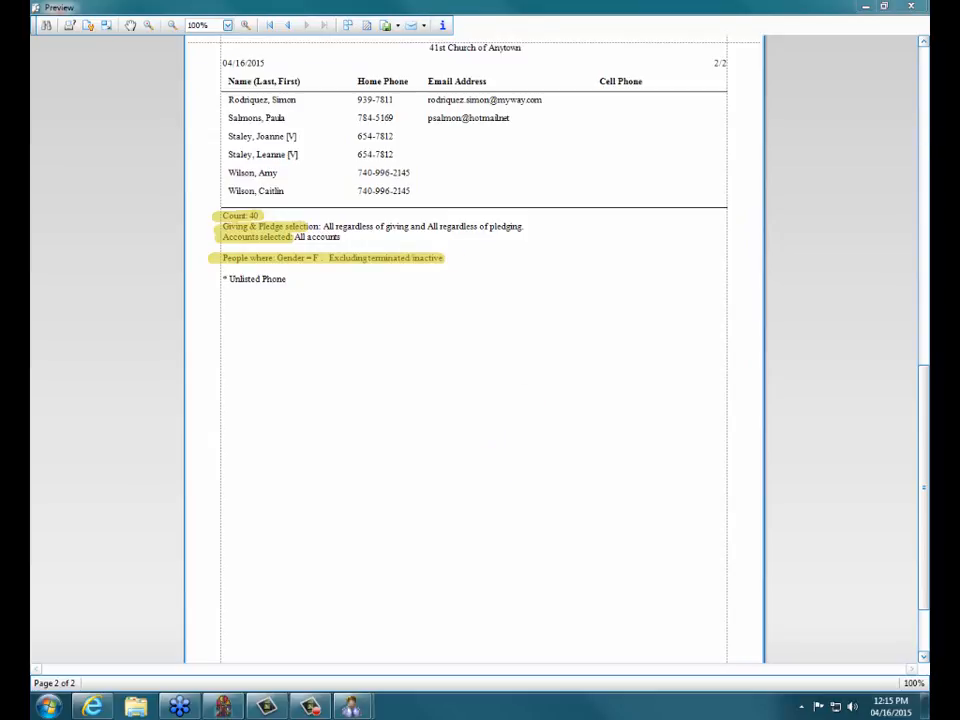
pyautogui.press('Escape')
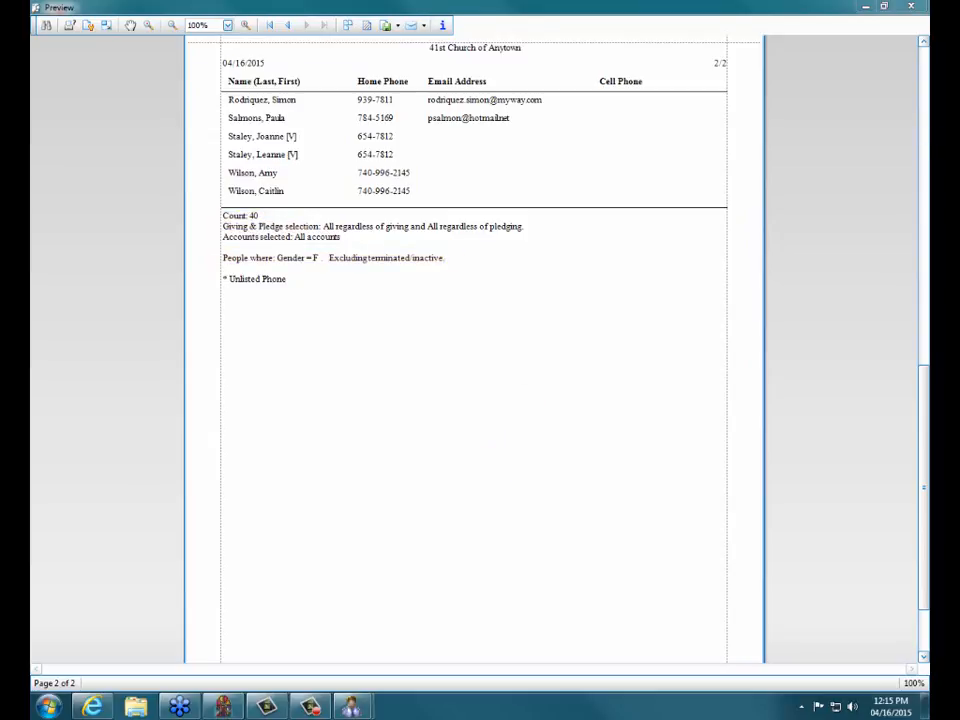
# Step: View the previewed report's Report Information, and close both it and the preview
pyautogui.click(442, 26)
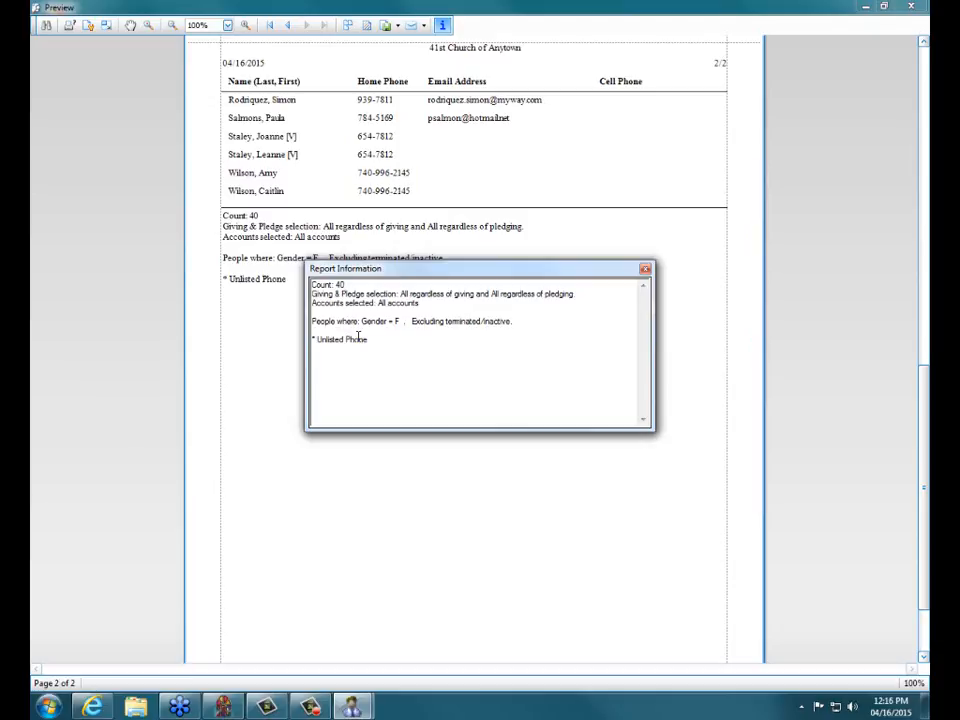
pyautogui.click(645, 269)
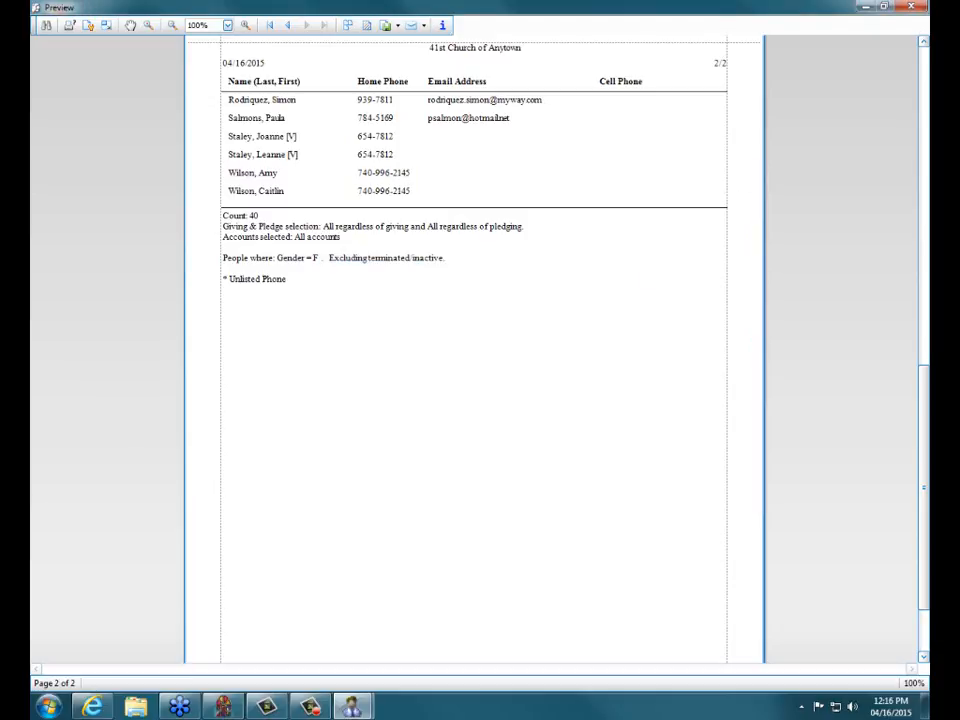
pyautogui.click(910, 9)
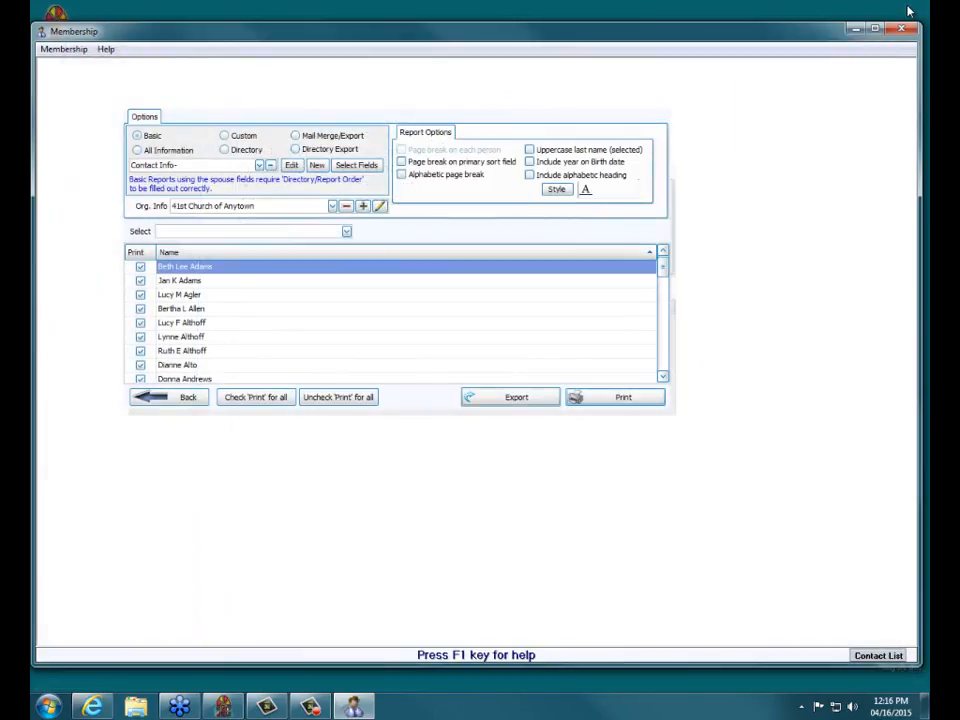
# Step: Exit the Membership module and open it again from the Church Windows main window
pyautogui.click(903, 31)
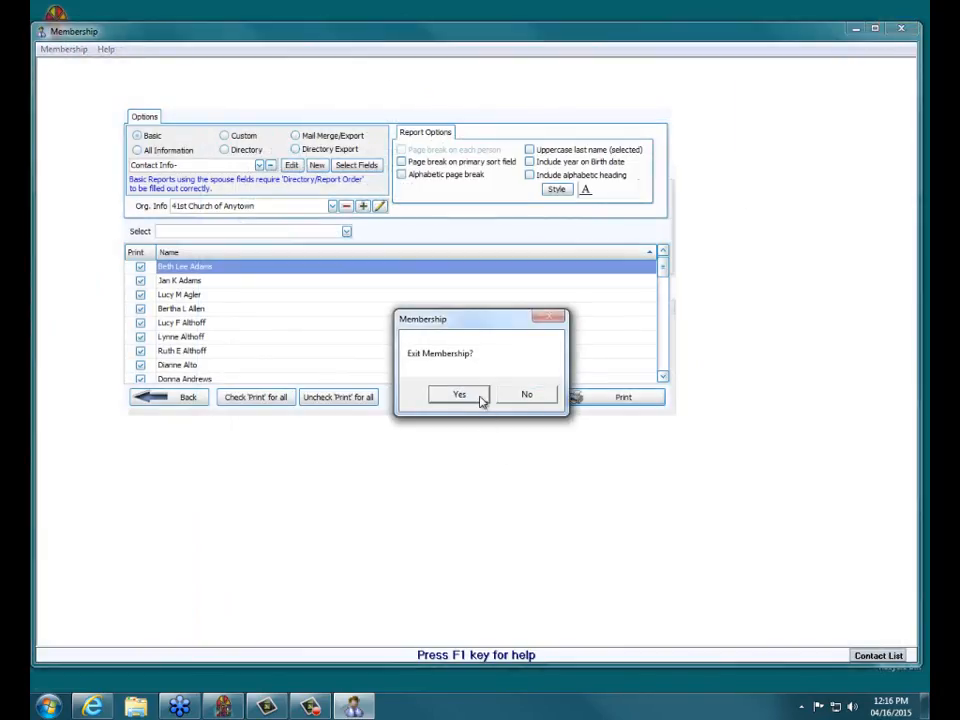
pyautogui.click(481, 400)
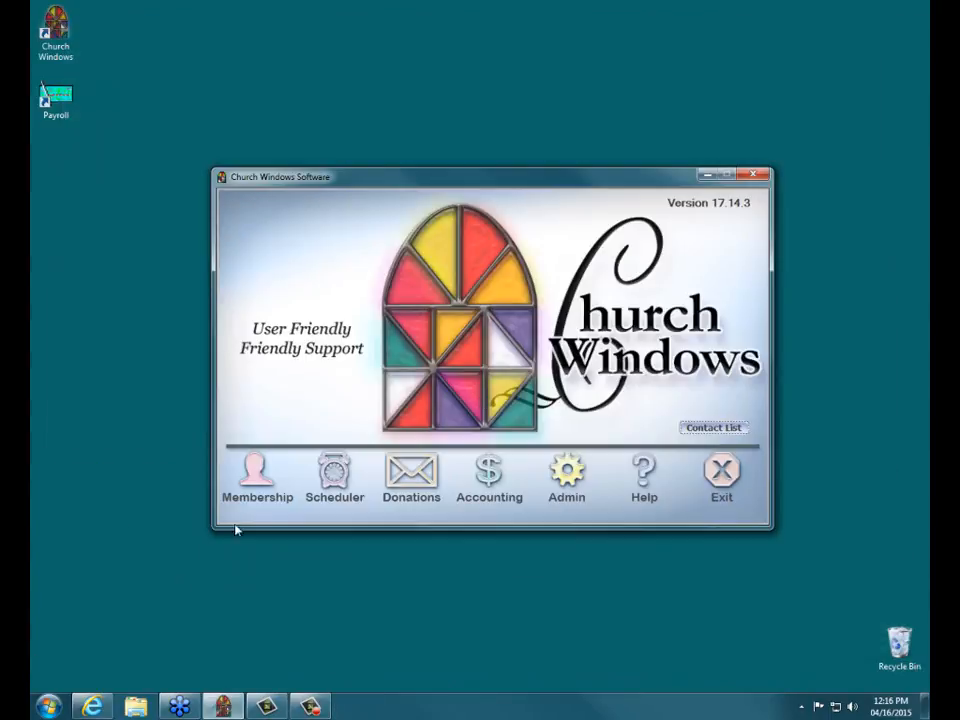
pyautogui.click(256, 480)
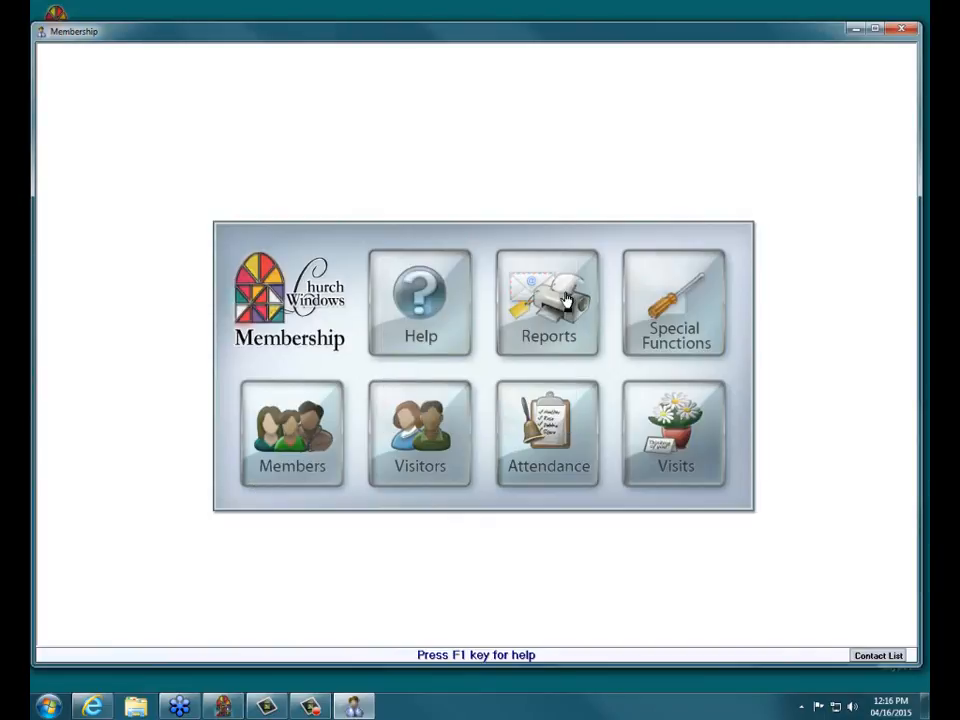
# Step: Start a Birth Date report of the Reports/Directory/Export type and add a selection for birth dates in the month of May
pyautogui.click(566, 300)
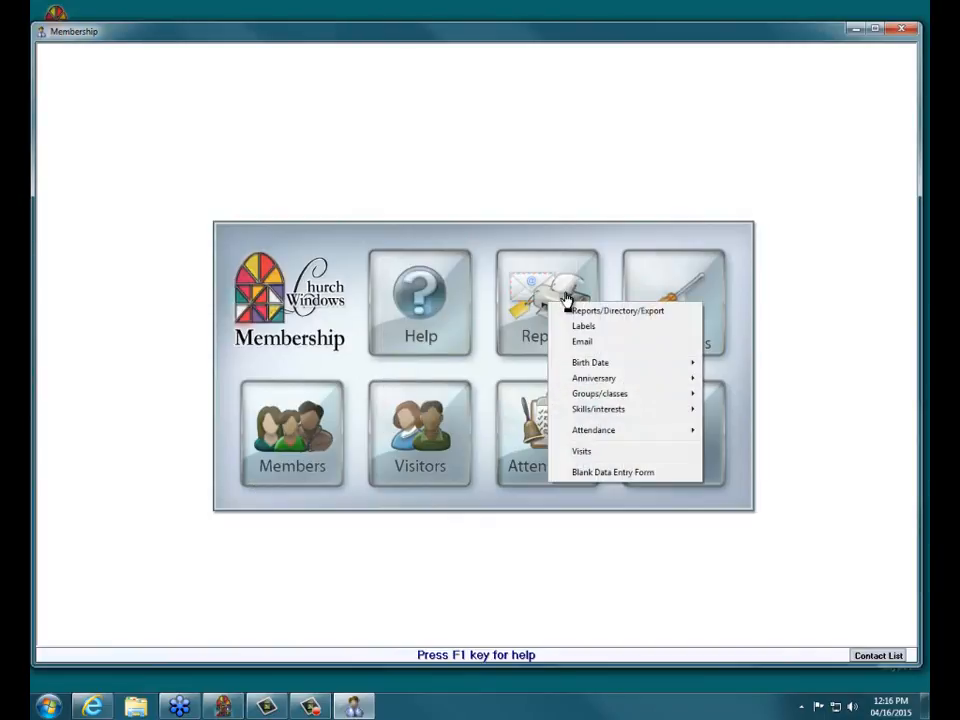
pyautogui.moveTo(598, 366)
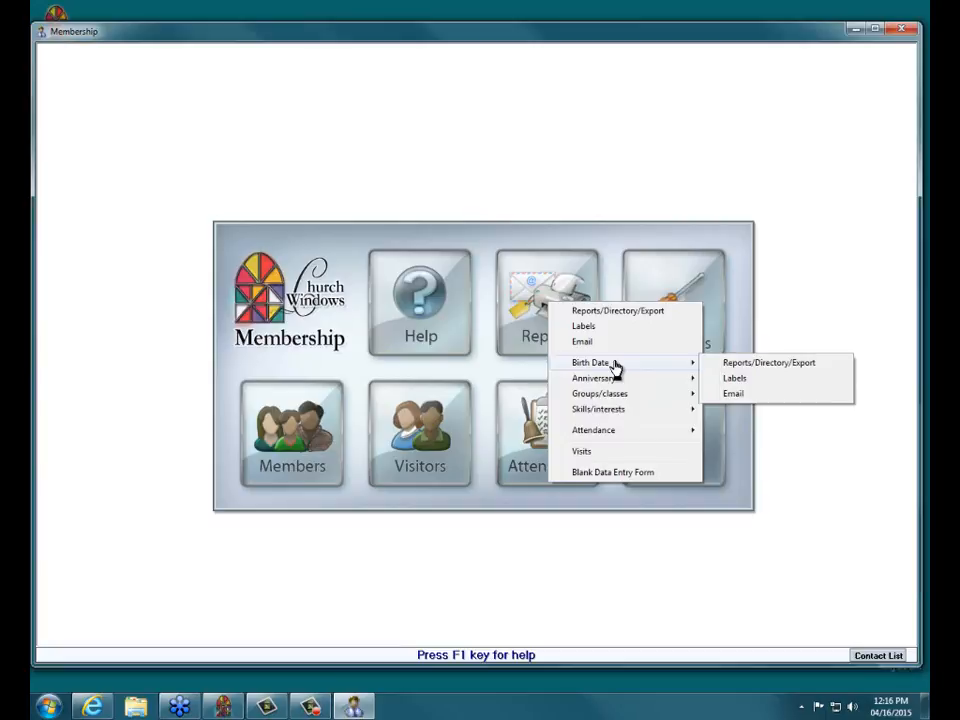
pyautogui.click(748, 364)
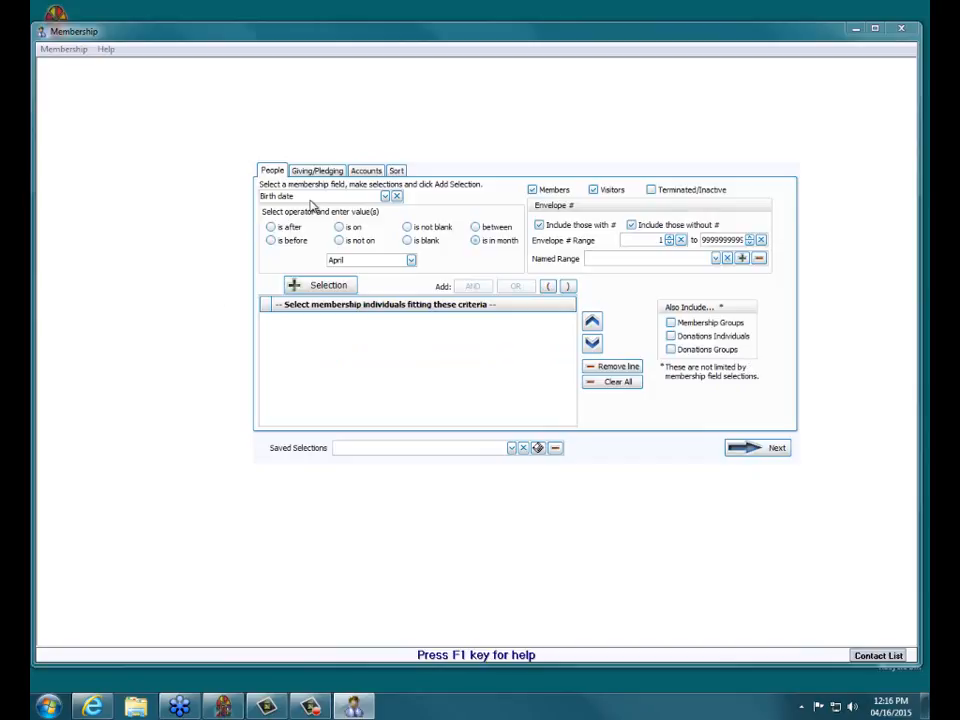
pyautogui.click(411, 260)
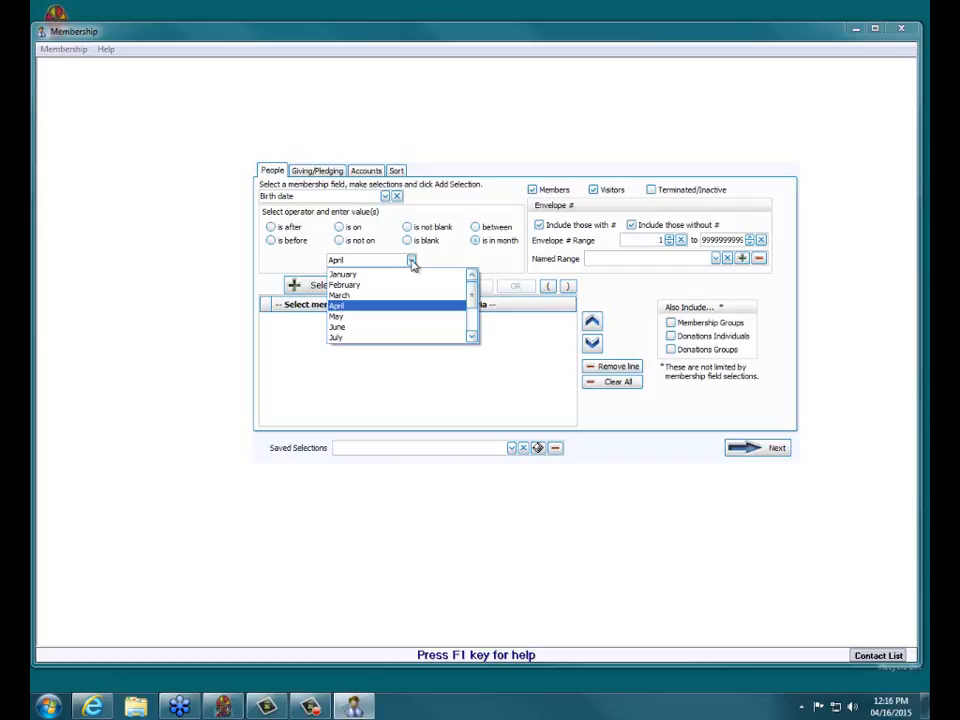
pyautogui.click(403, 318)
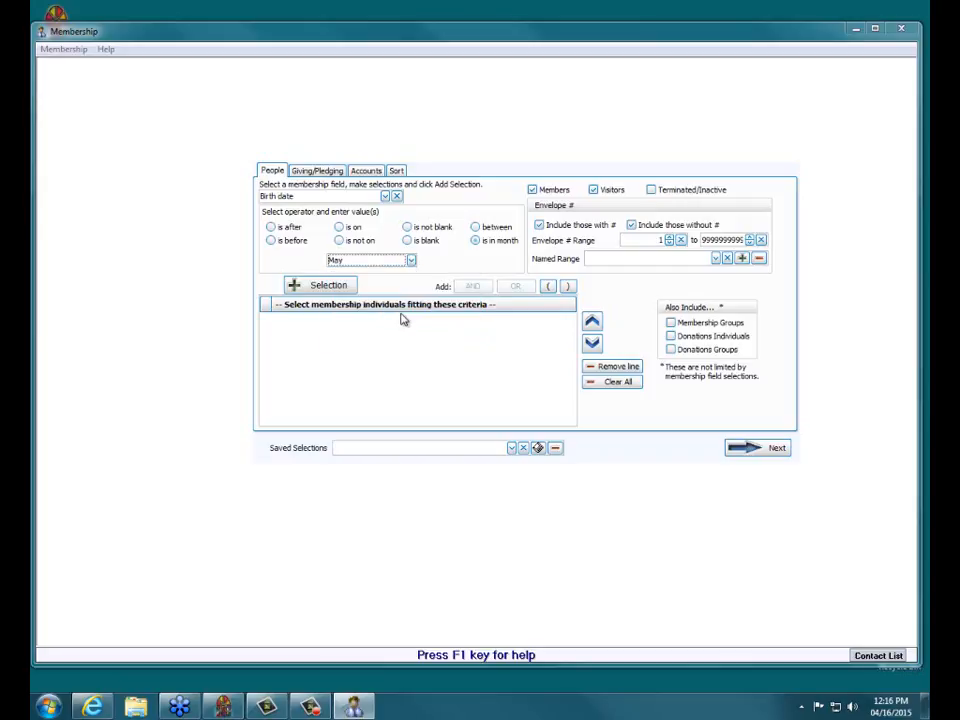
pyautogui.click(331, 286)
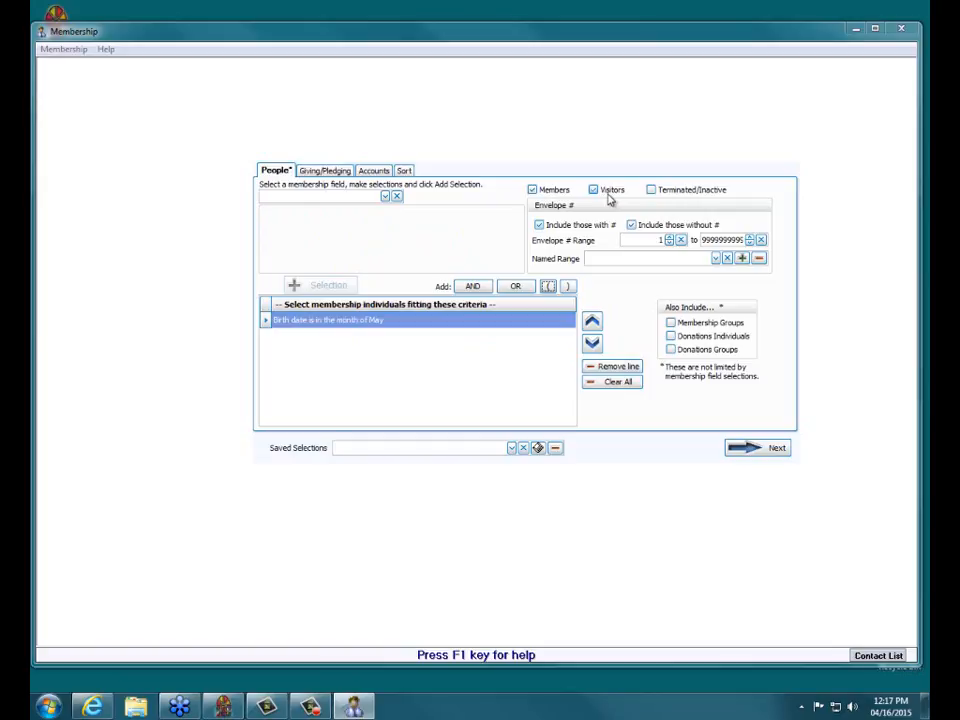
# Step: Choose Birth date as the first sort field for the report and continue to the report output options
pyautogui.click(404, 171)
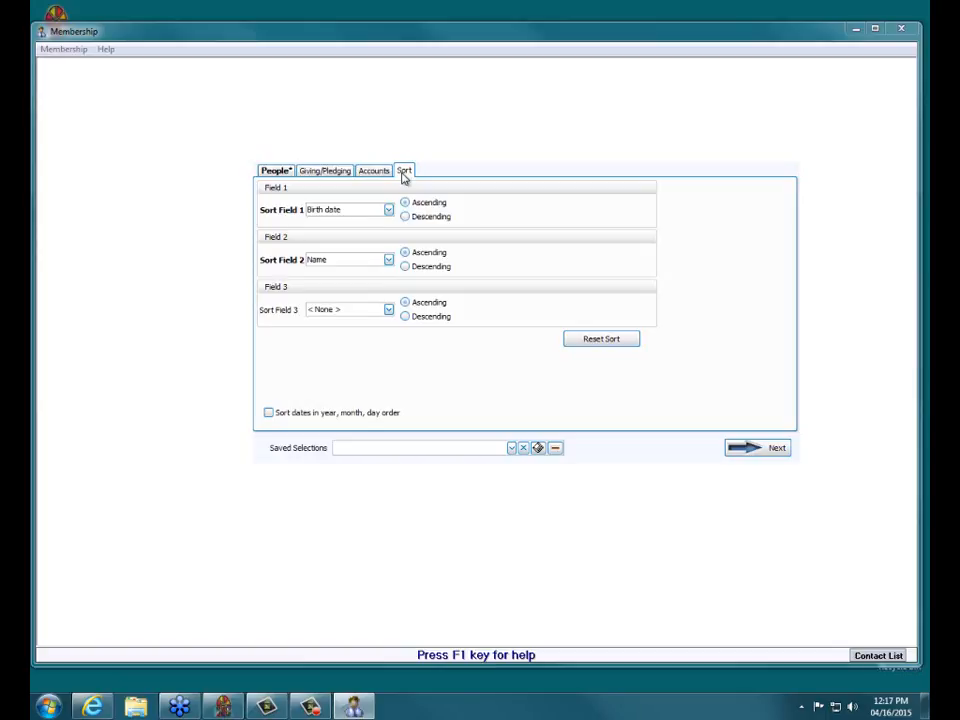
pyautogui.click(373, 209)
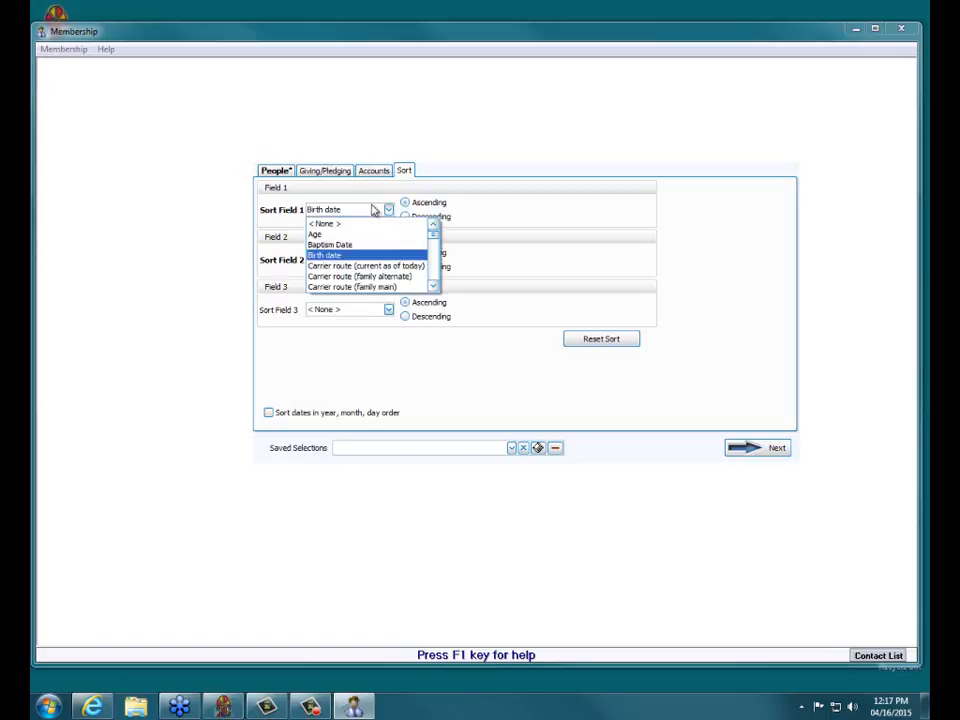
pyautogui.press('n')
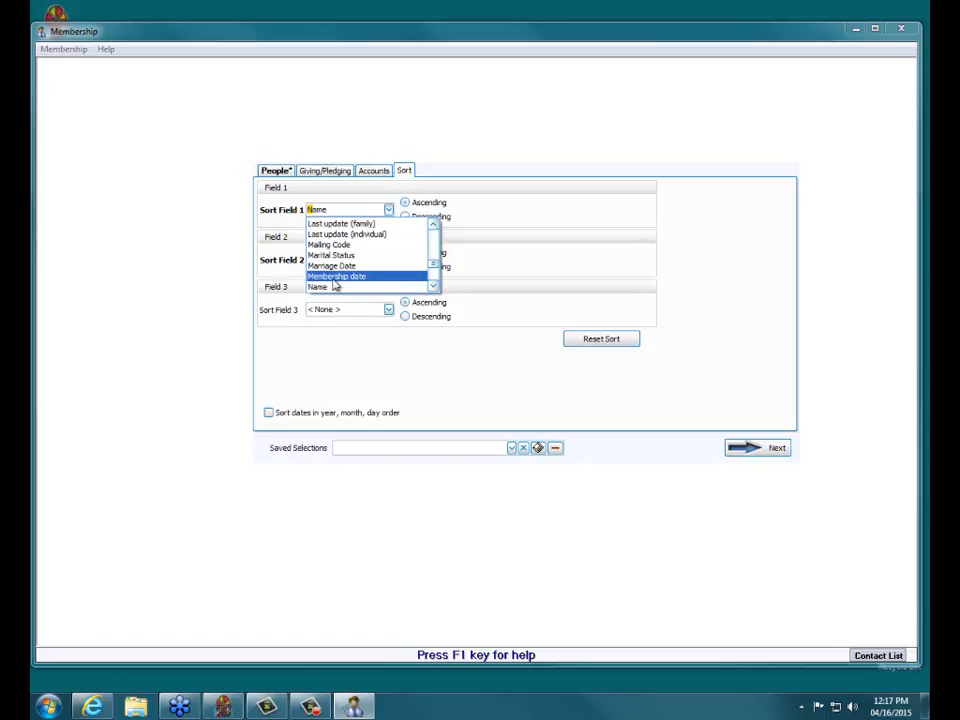
pyautogui.scroll(3, 357, 259)
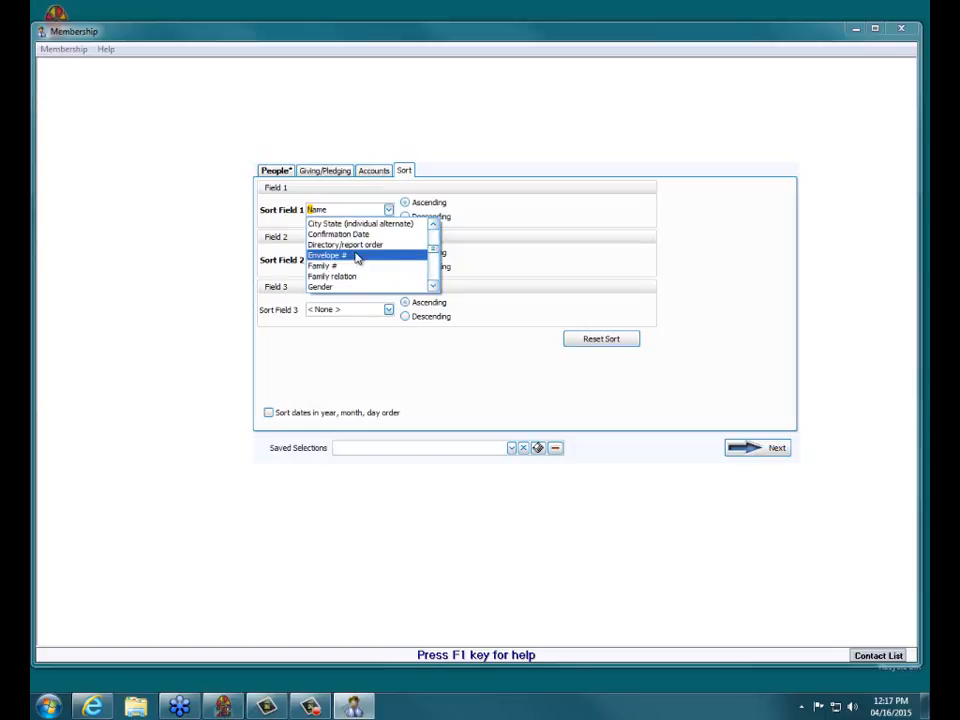
pyautogui.scroll(-3, 357, 259)
pyautogui.scroll(5, 357, 259)
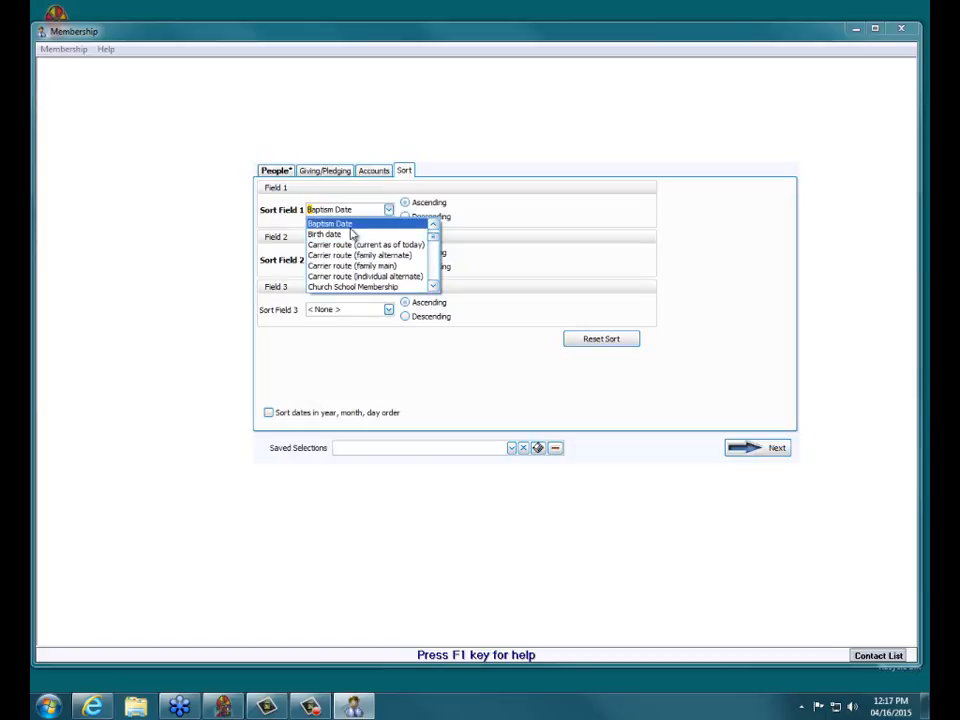
pyautogui.click(345, 234)
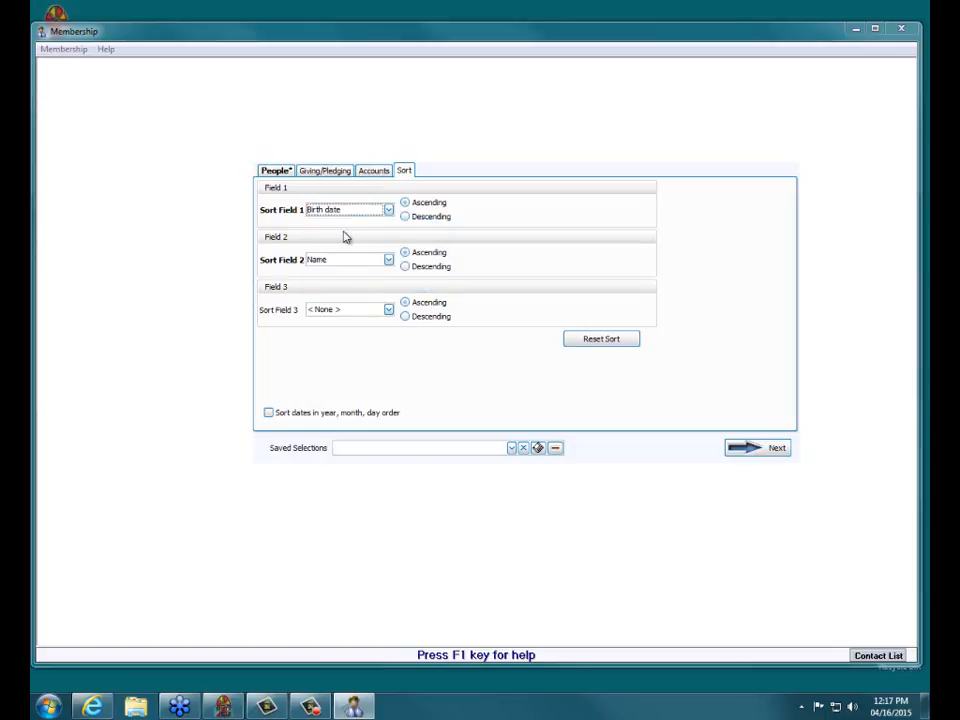
pyautogui.click(758, 448)
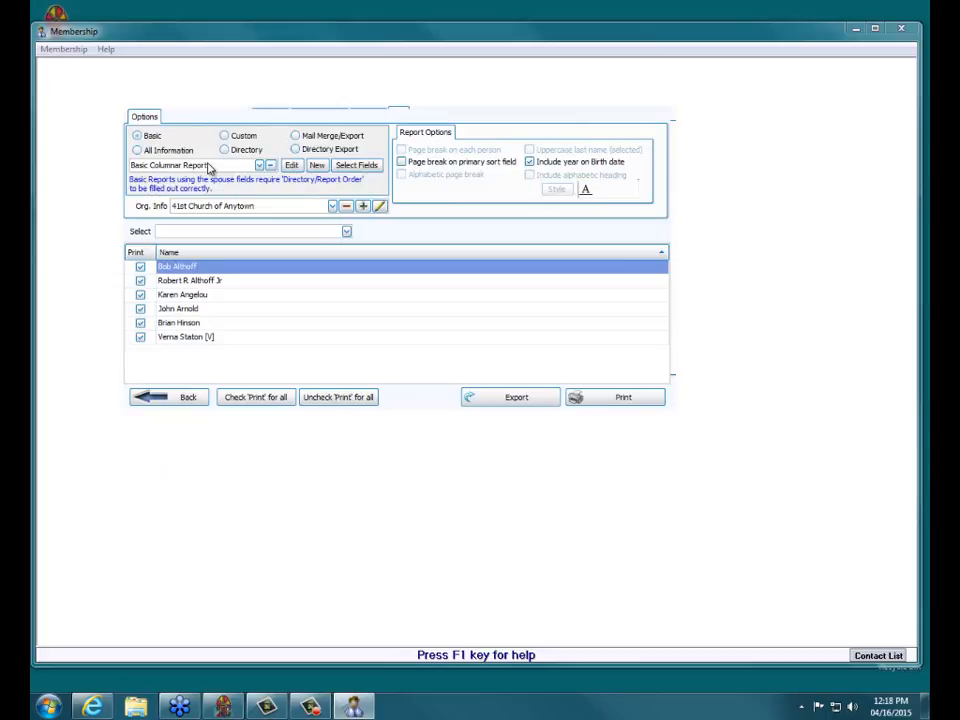
# Step: Preview the Basic Columnar Report of May birth dates, examine its columns and order, and close the preview
pyautogui.click(598, 399)
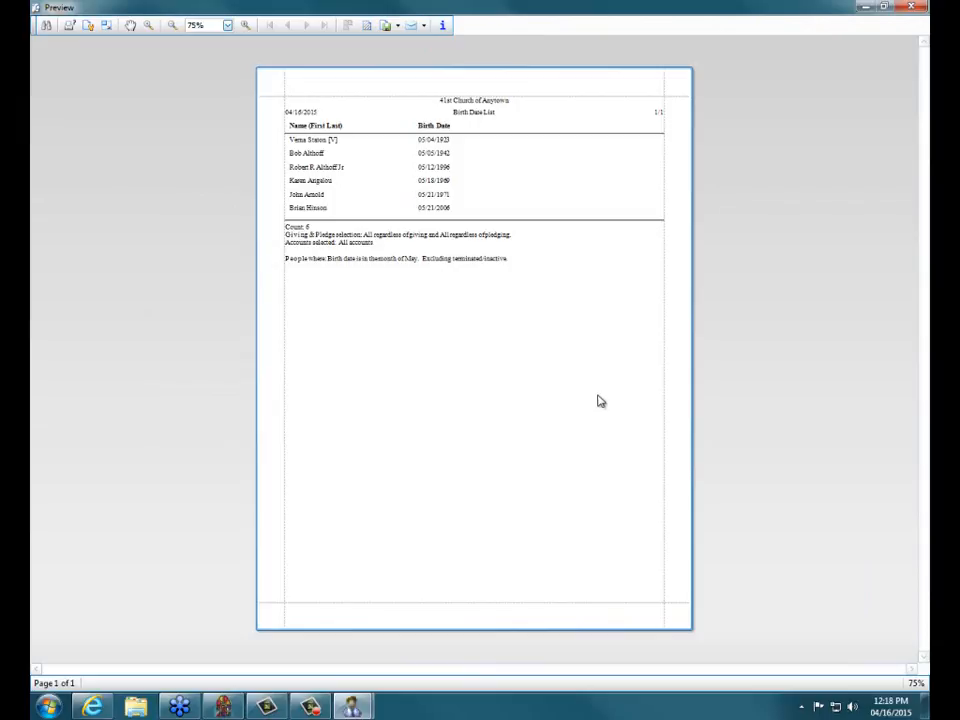
pyautogui.click(911, 8)
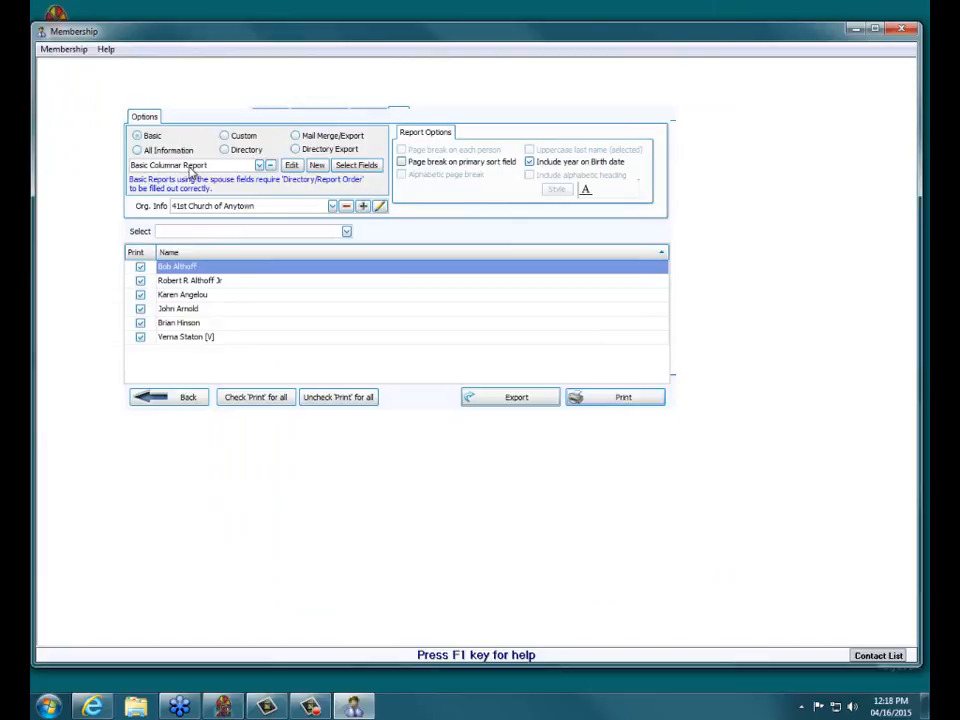
pyautogui.click(629, 403)
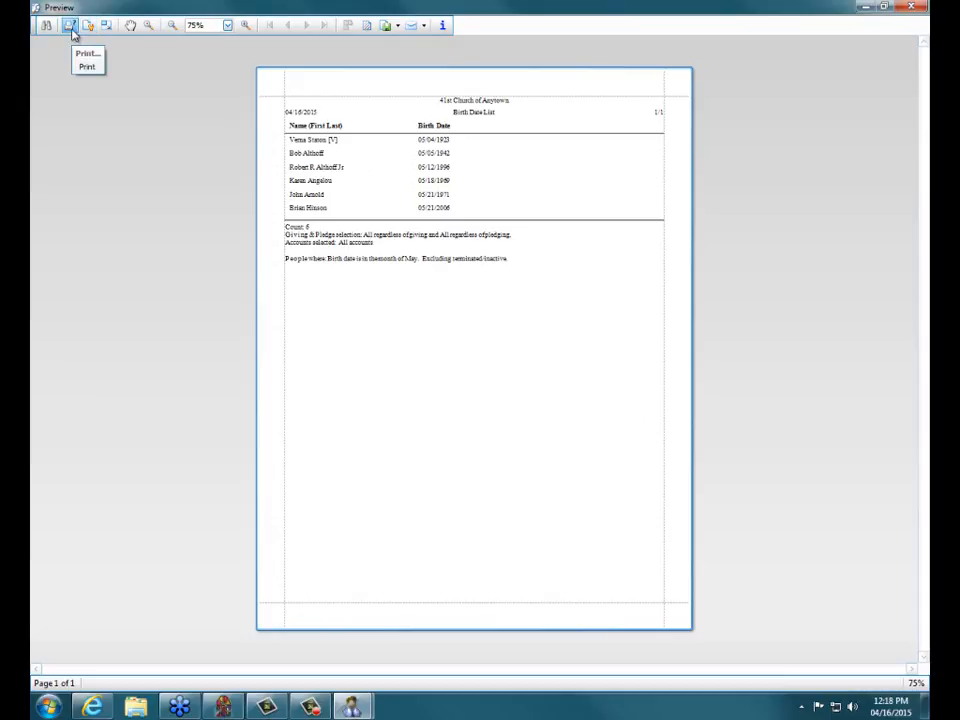
pyautogui.click(908, 8)
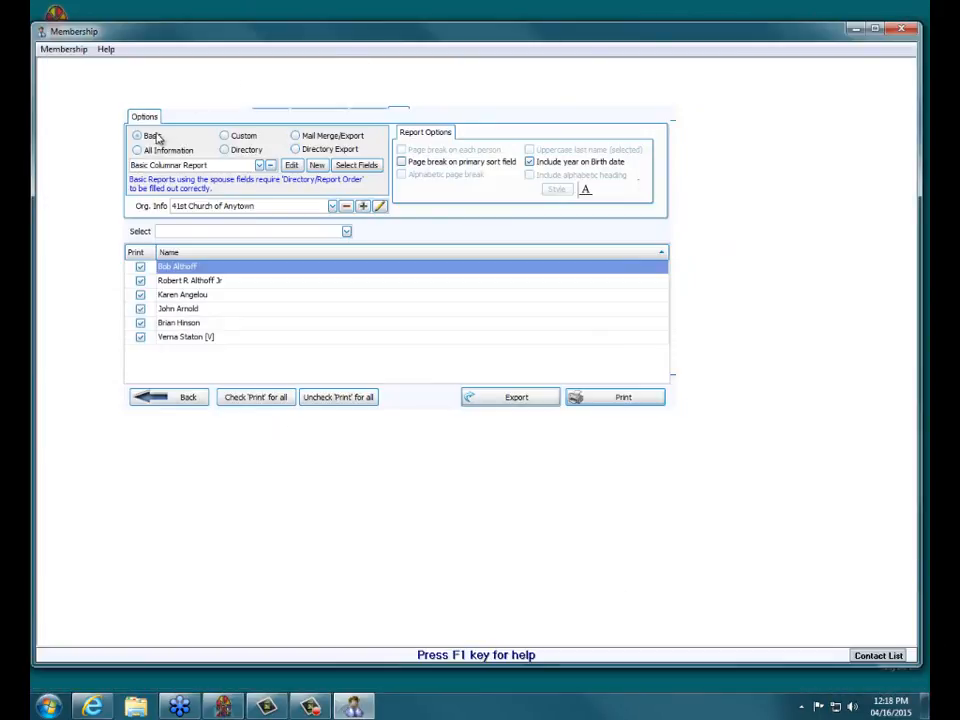
# Step: With the Basic Columnar Report chosen, create a new portrait Letter report named Monthly Birth Date Report
pyautogui.click(150, 135)
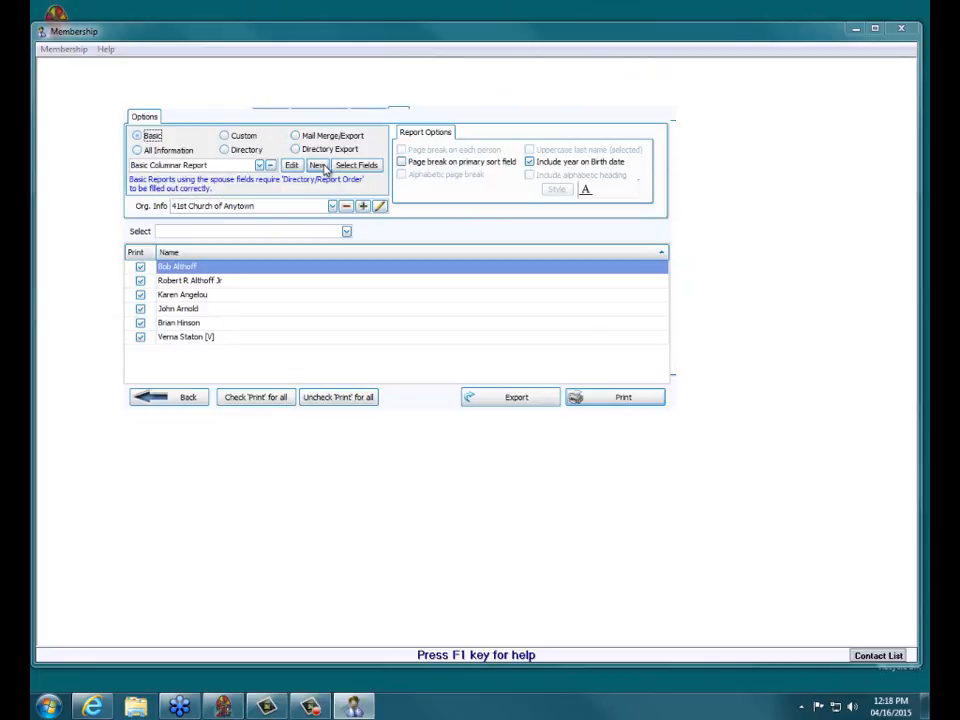
pyautogui.click(259, 166)
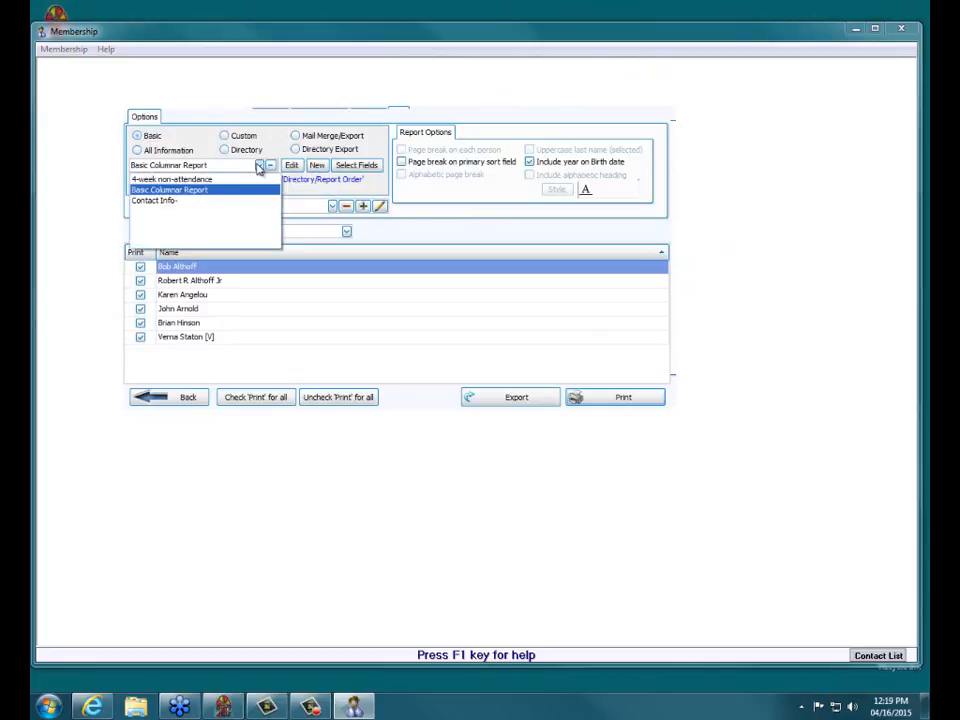
pyautogui.click(259, 167)
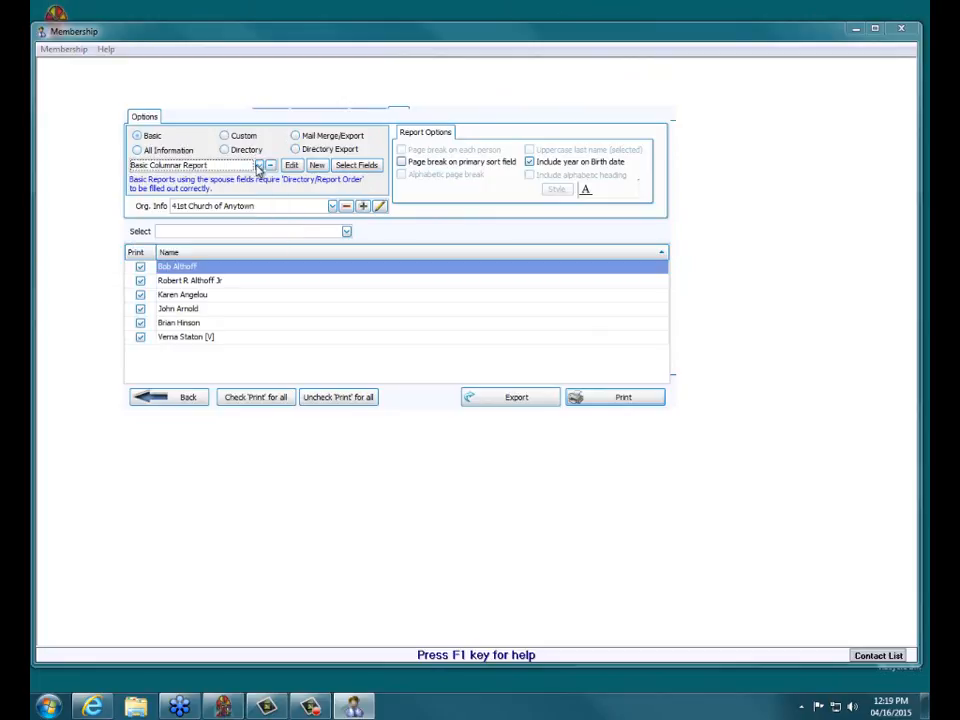
pyautogui.click(259, 166)
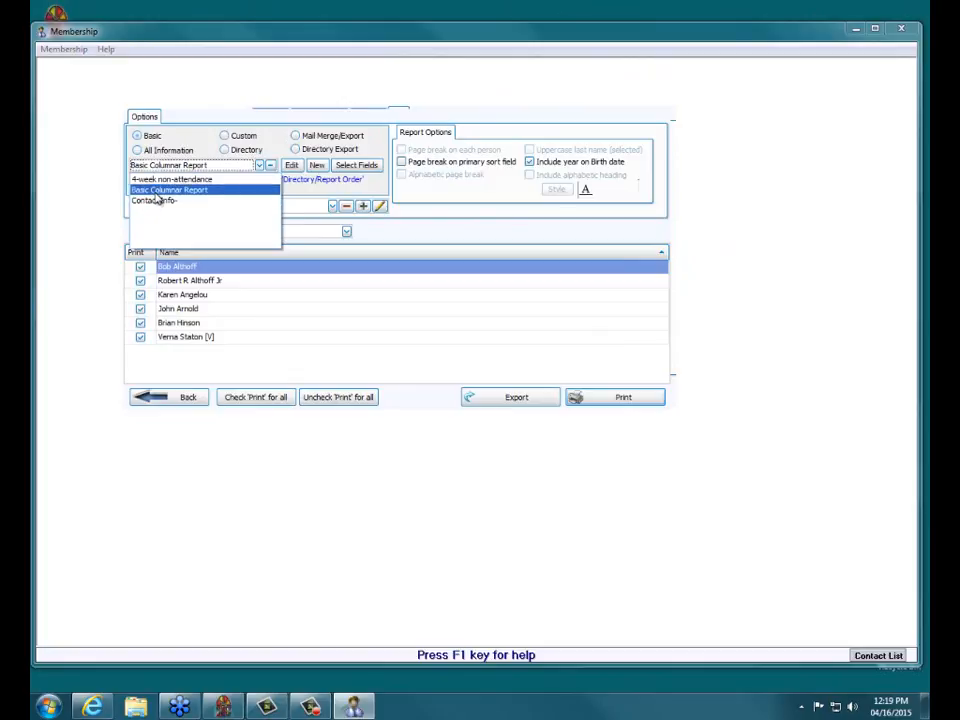
pyautogui.click(146, 189)
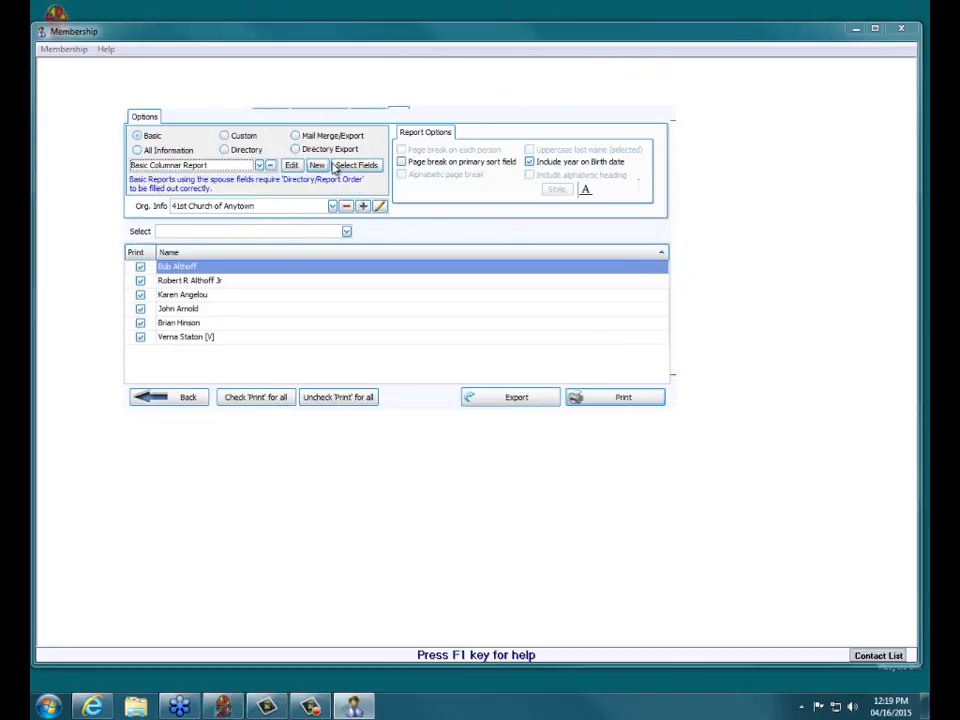
pyautogui.click(326, 166)
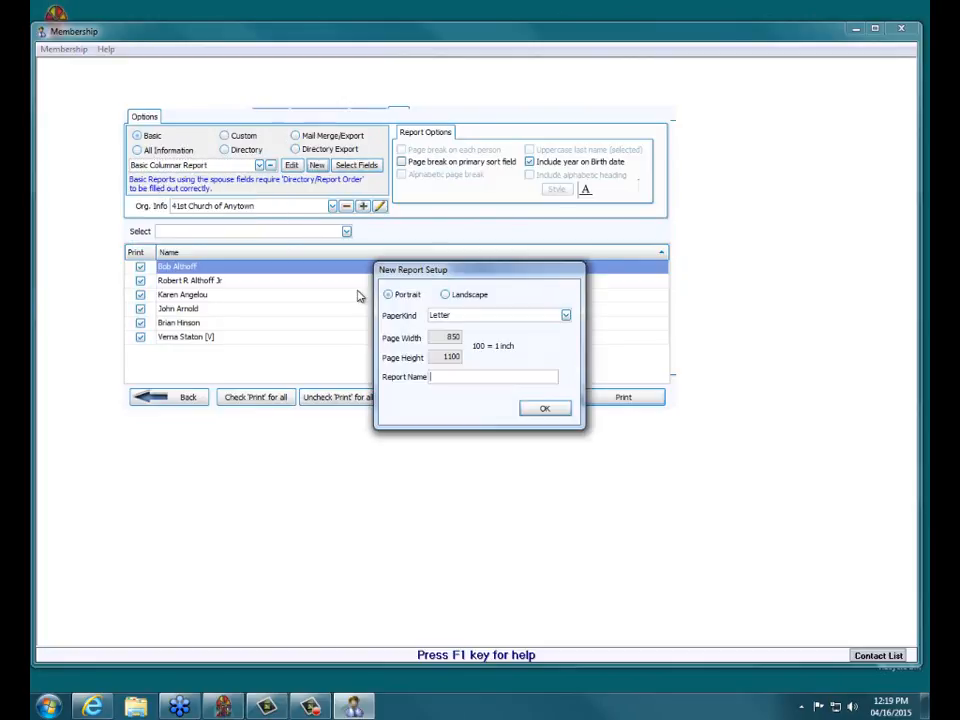
pyautogui.write('Monthly Birth Date Report')
pyautogui.click(540, 408)
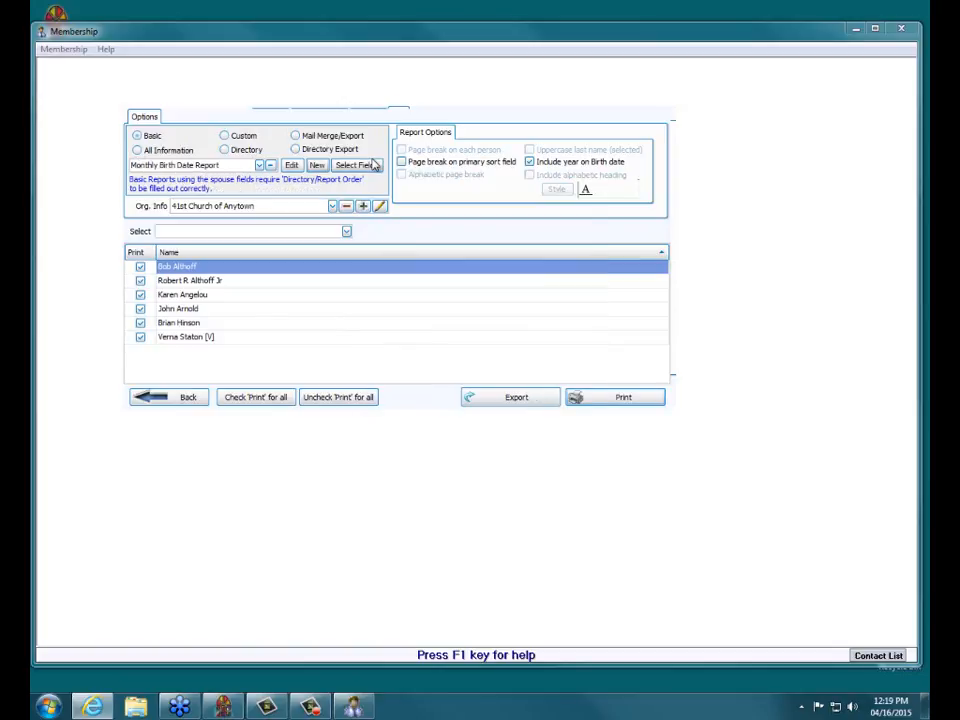
# Step: Add the Address Block (current as of today) and Age columns to the Monthly Birth Date Report
pyautogui.click(374, 165)
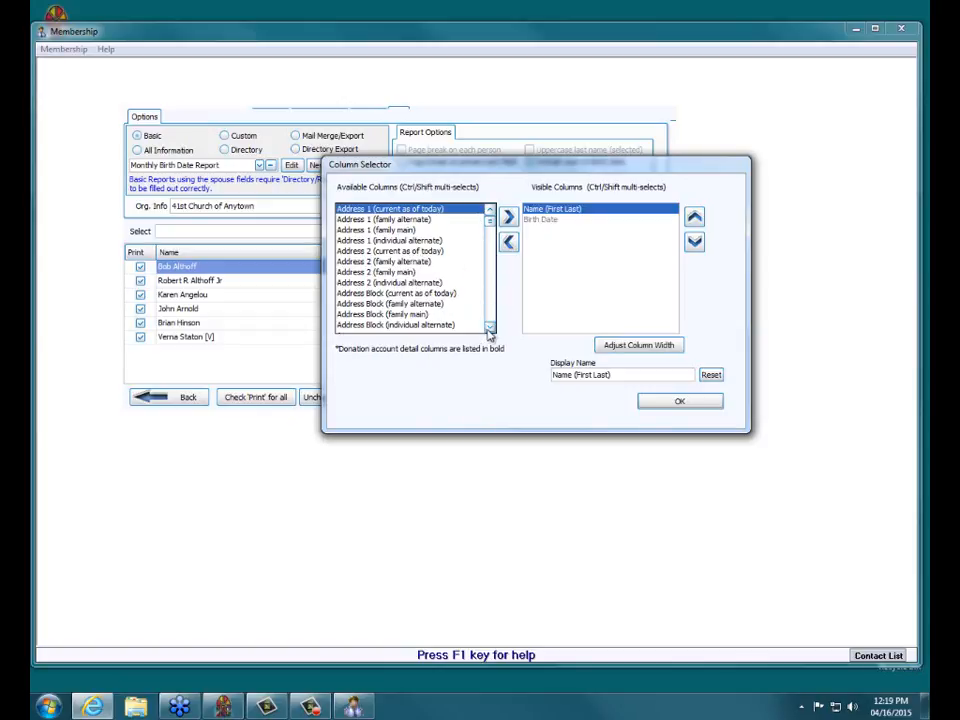
pyautogui.scroll(-3, 378, 272)
pyautogui.click(380, 262)
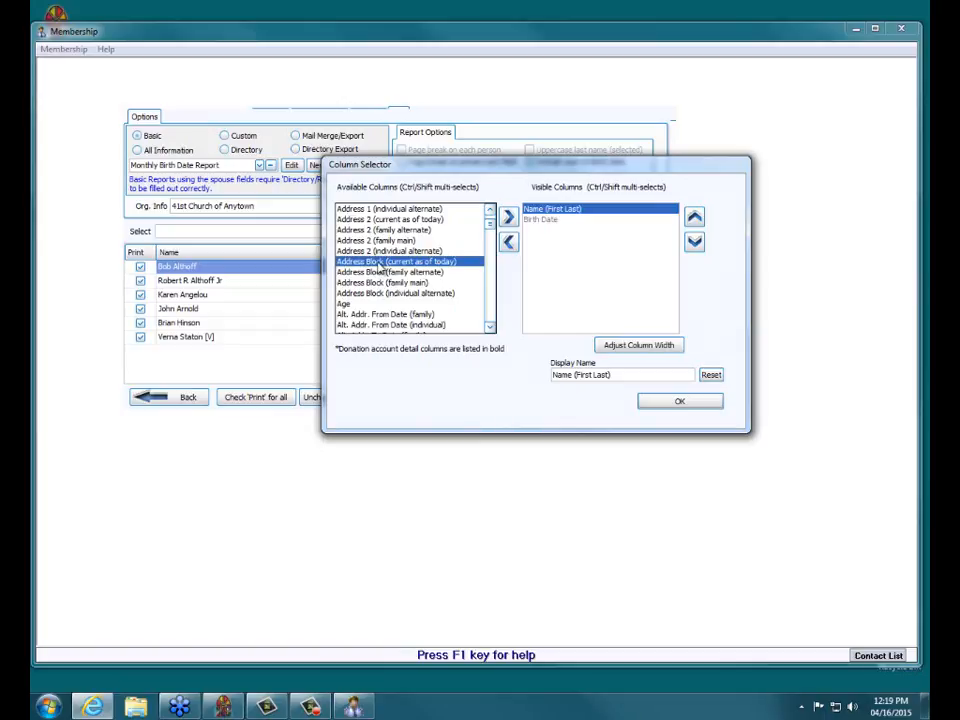
pyautogui.click(508, 217)
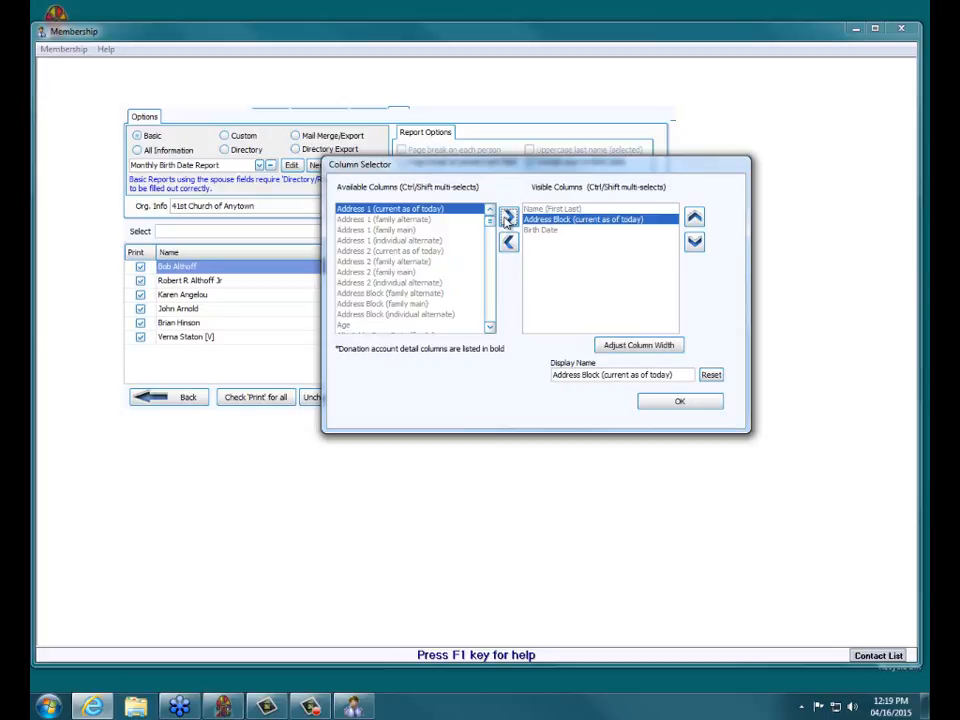
pyautogui.click(343, 326)
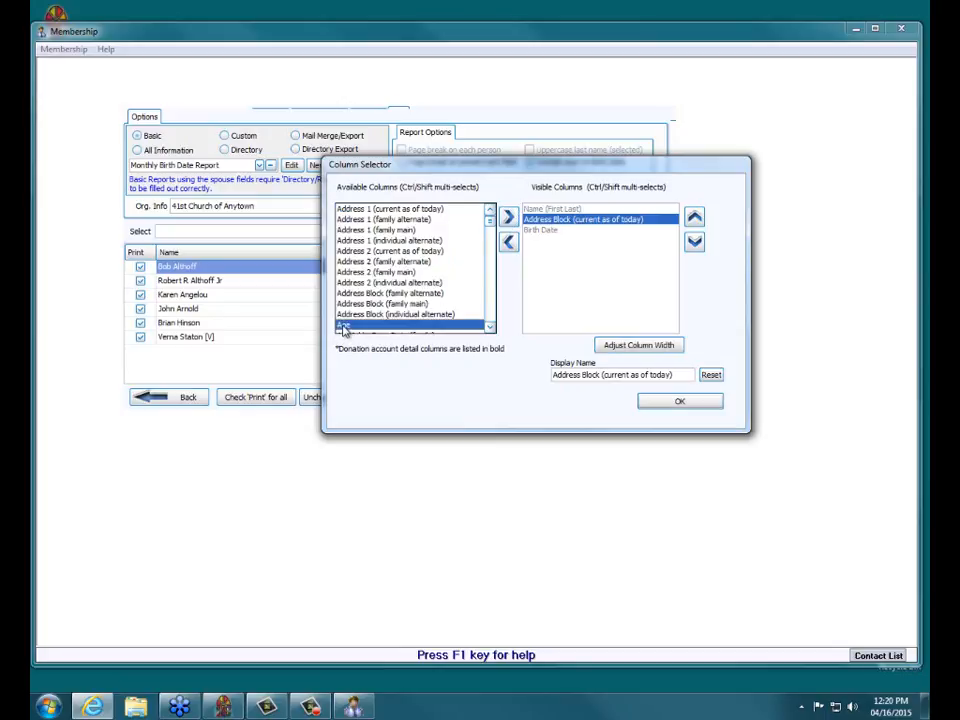
pyautogui.click(508, 217)
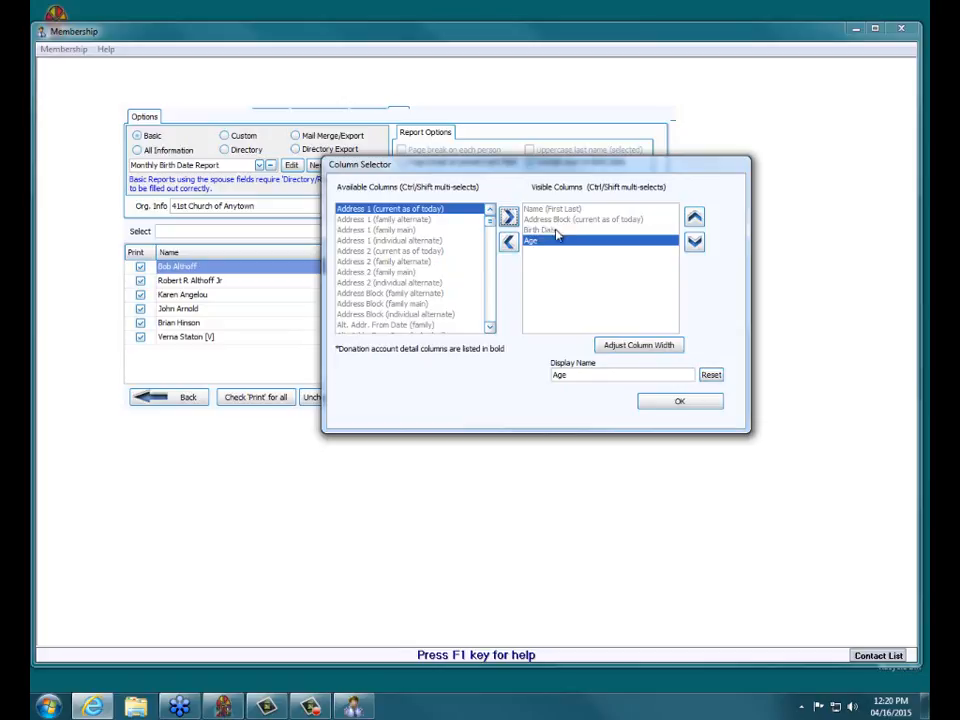
pyautogui.click(680, 403)
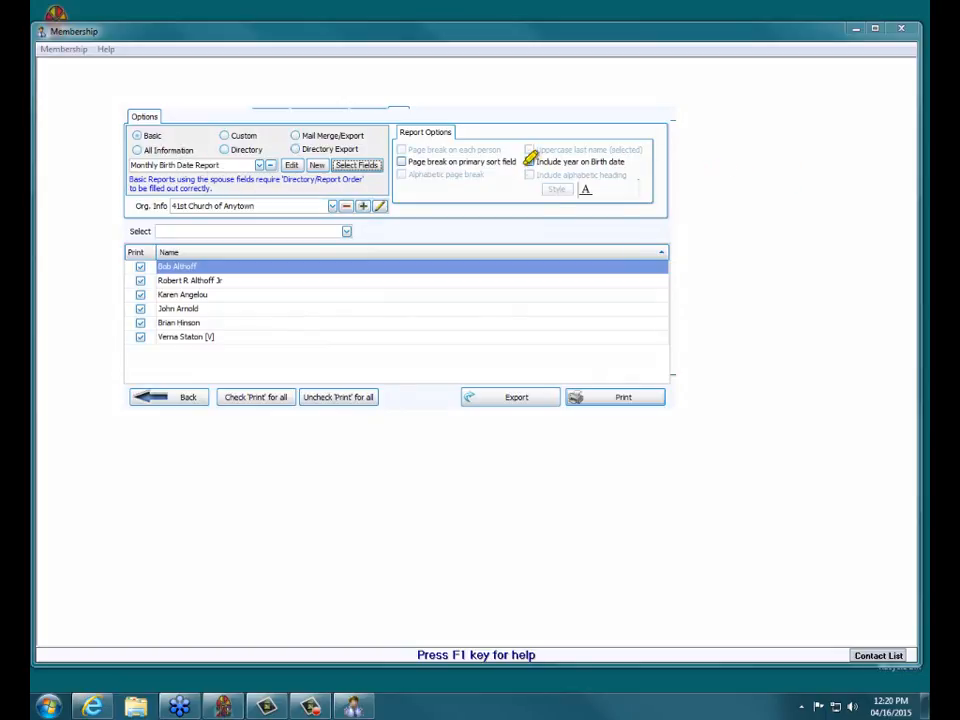
# Step: Keep the year included on birth dates, preview the Monthly Birth Date Report to check its columns, and close the preview
pyautogui.moveTo(525, 162); pyautogui.dragTo(625, 162)
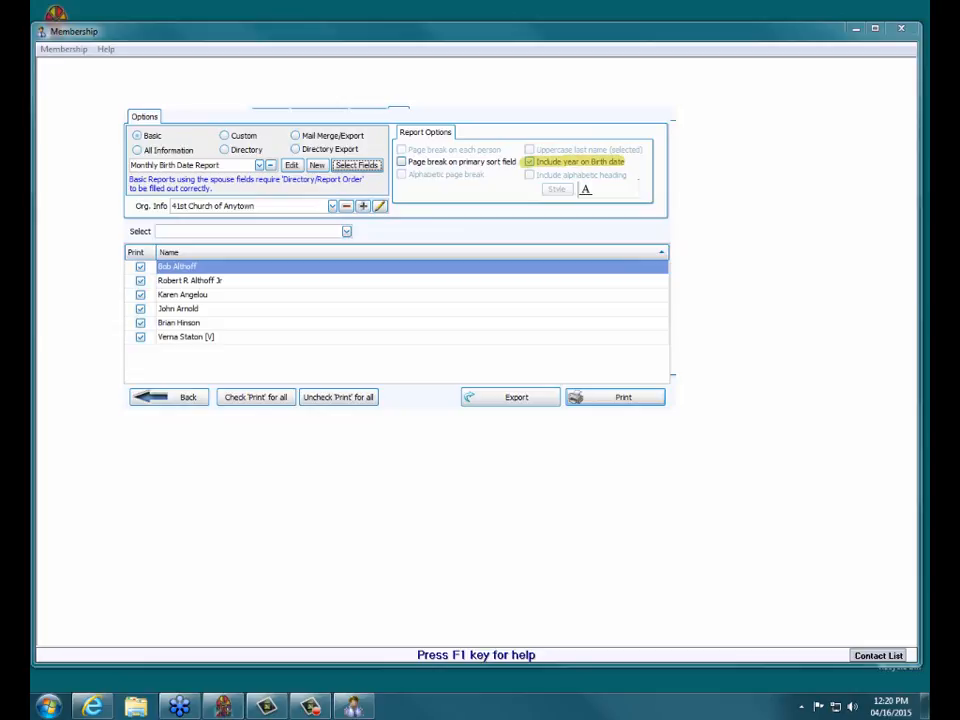
pyautogui.click(529, 161)
pyautogui.click(529, 161)
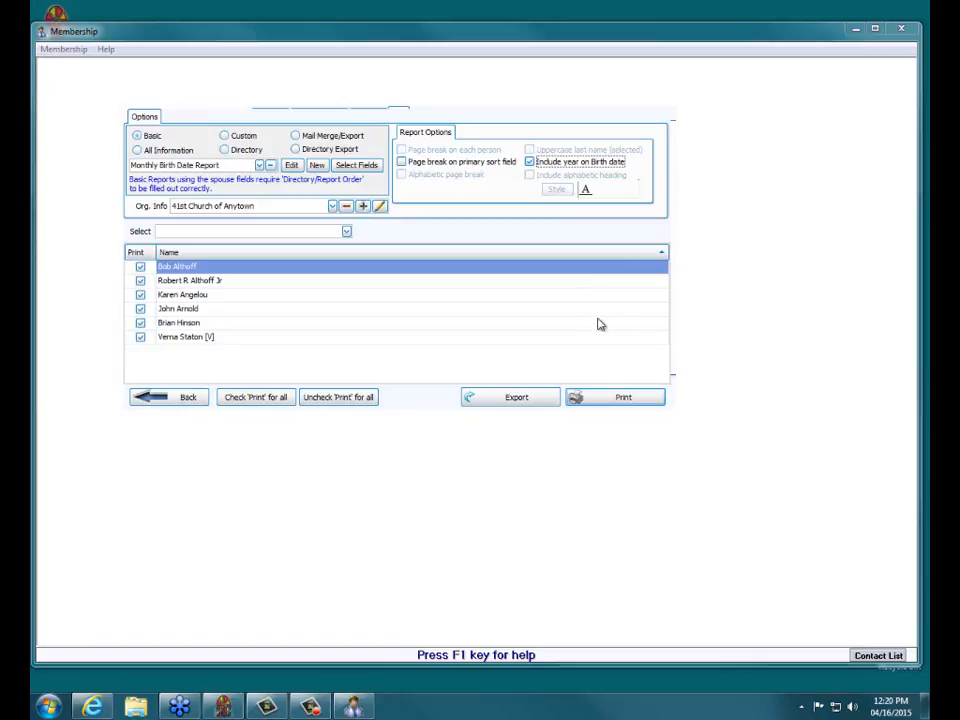
pyautogui.click(623, 397)
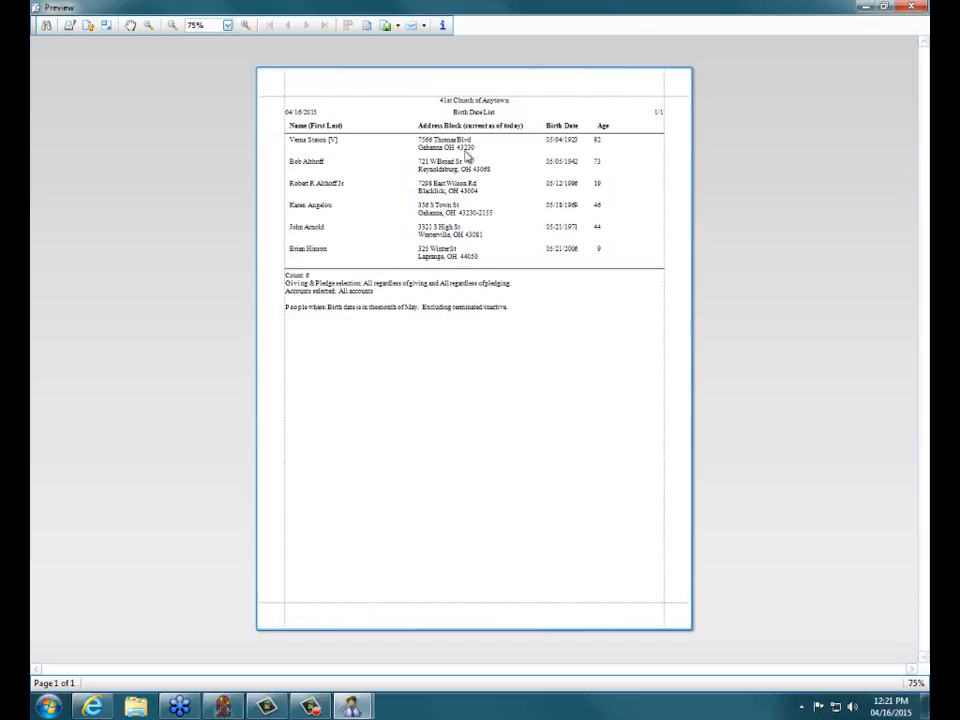
pyautogui.click(913, 8)
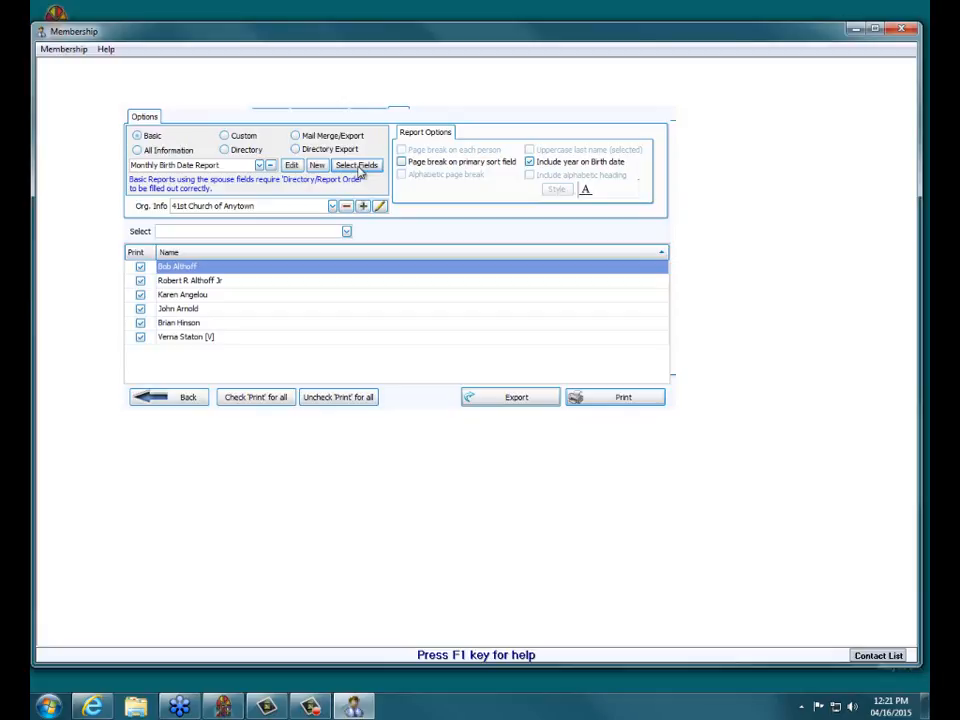
# Step: Open the Monthly Birth Date Report's design for editing and set the data field label's font size to 12
pyautogui.click(292, 166)
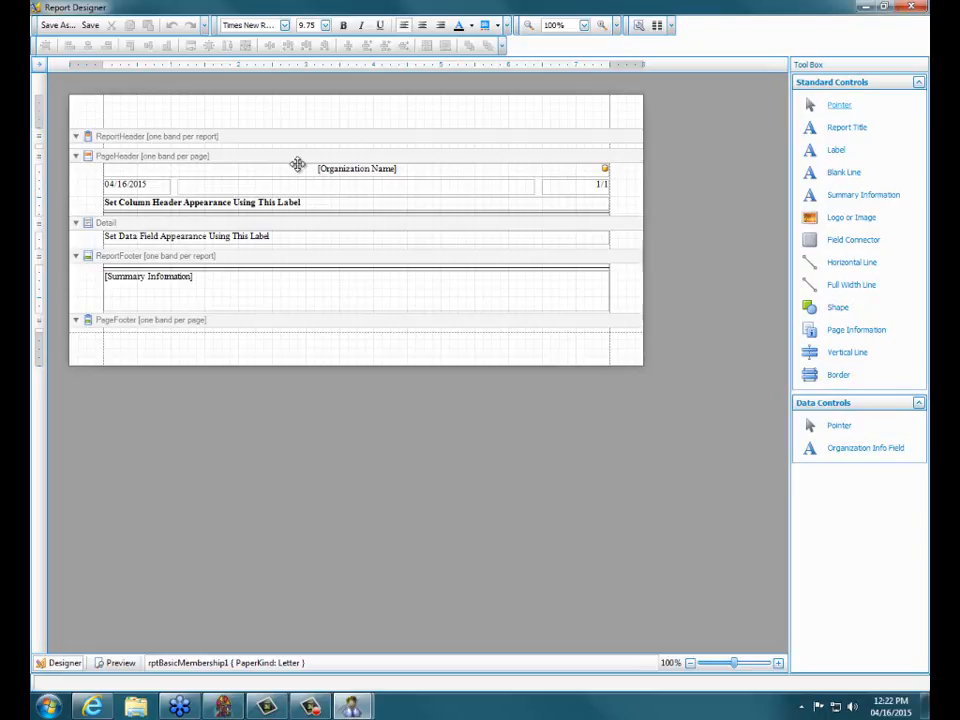
pyautogui.click(129, 236)
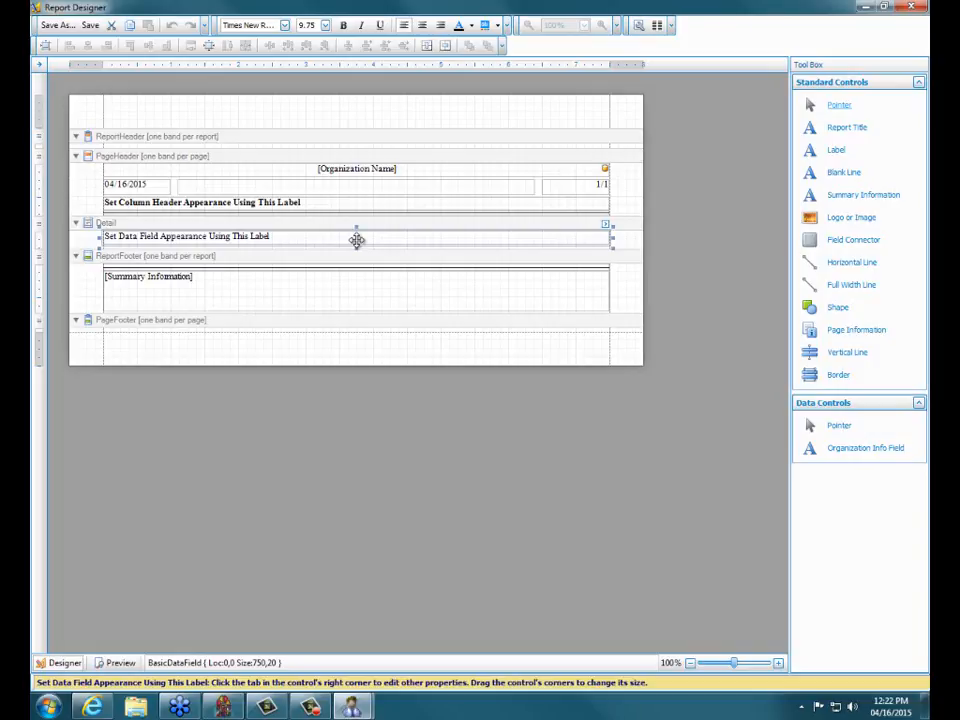
pyautogui.click(264, 238)
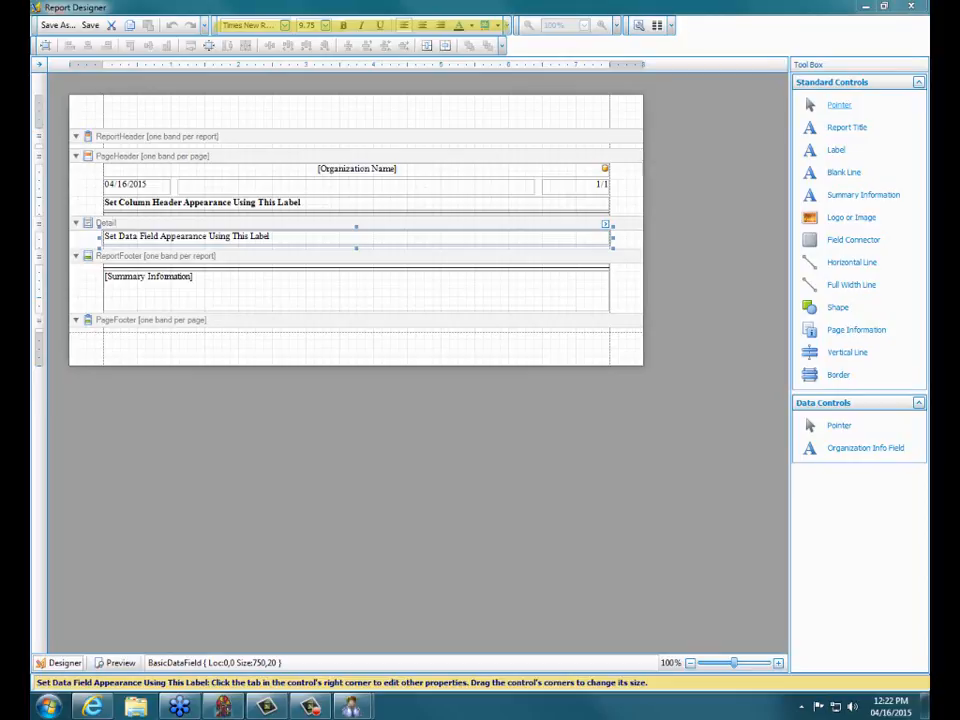
pyautogui.click(326, 25)
pyautogui.click(306, 81)
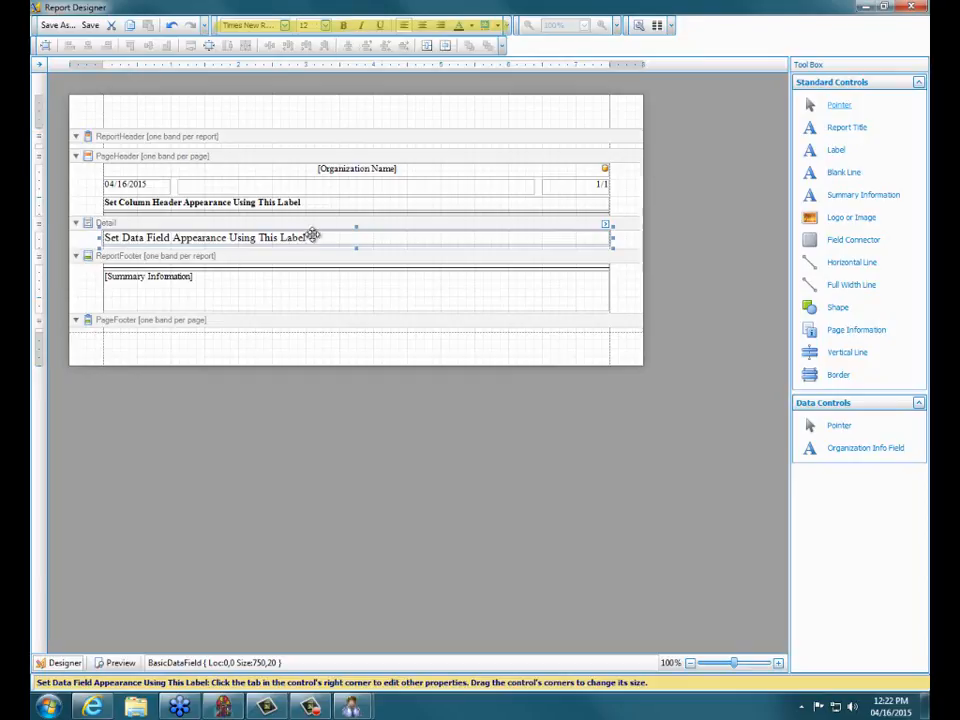
# Step: Set the font size of the column header appearance label to 14
pyautogui.click(331, 203)
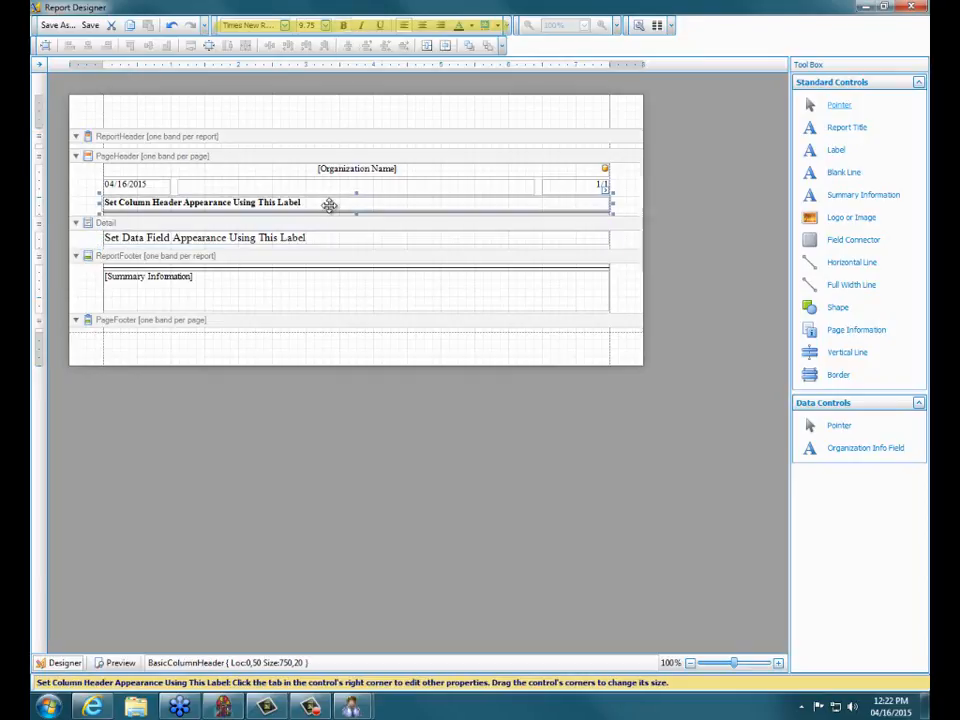
pyautogui.click(326, 25)
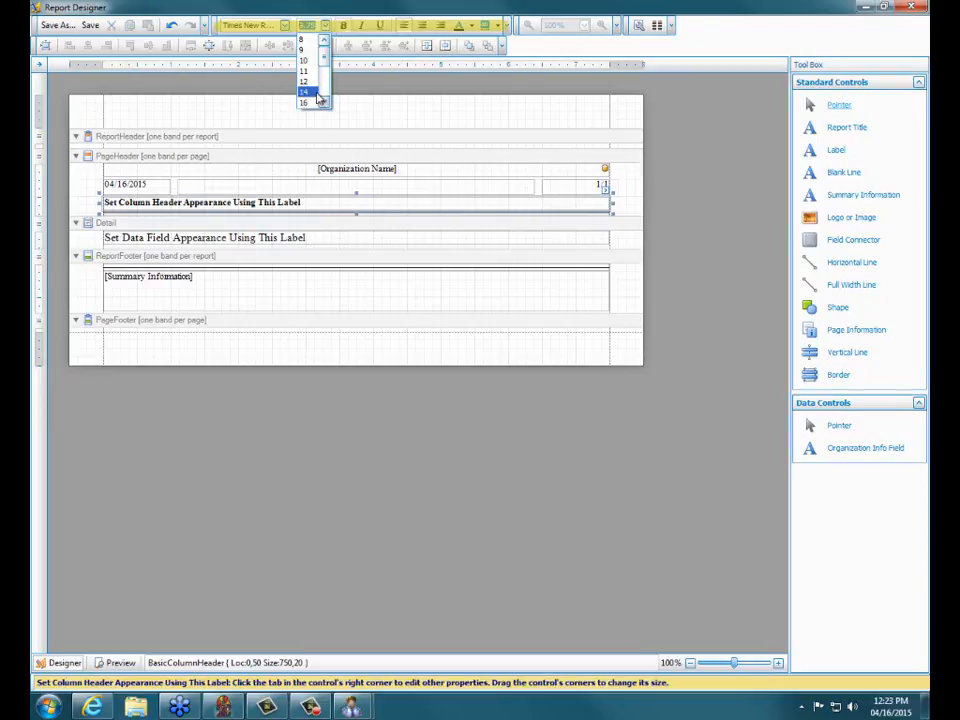
pyautogui.click(304, 92)
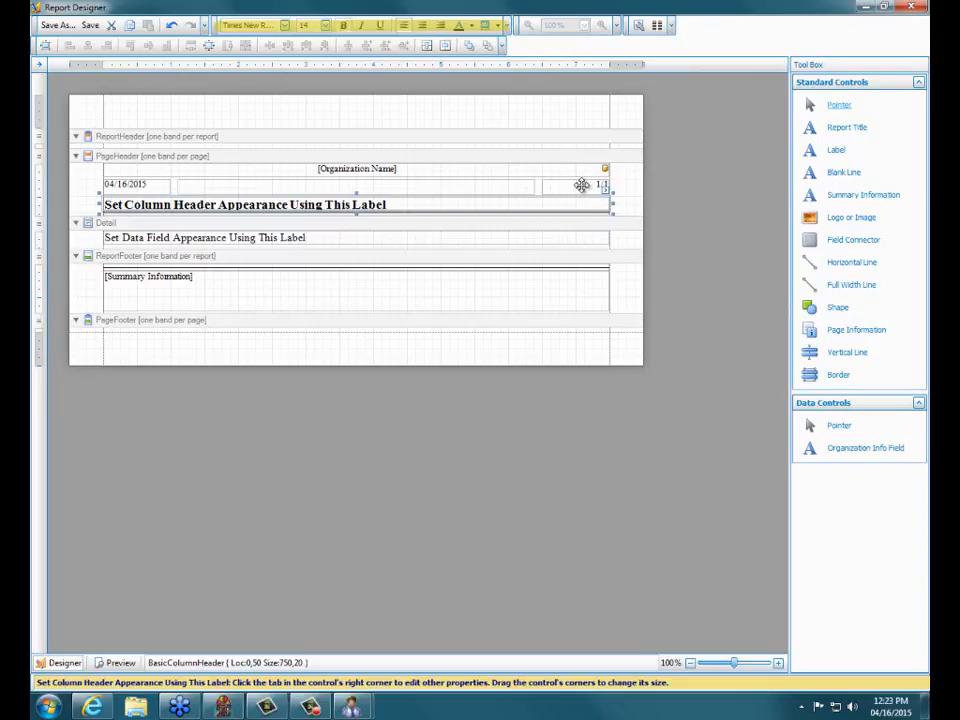
# Step: Save the Monthly Birth Date Report's edited design, then preview the report at 80% zoom to check the fonts
pyautogui.click(92, 27)
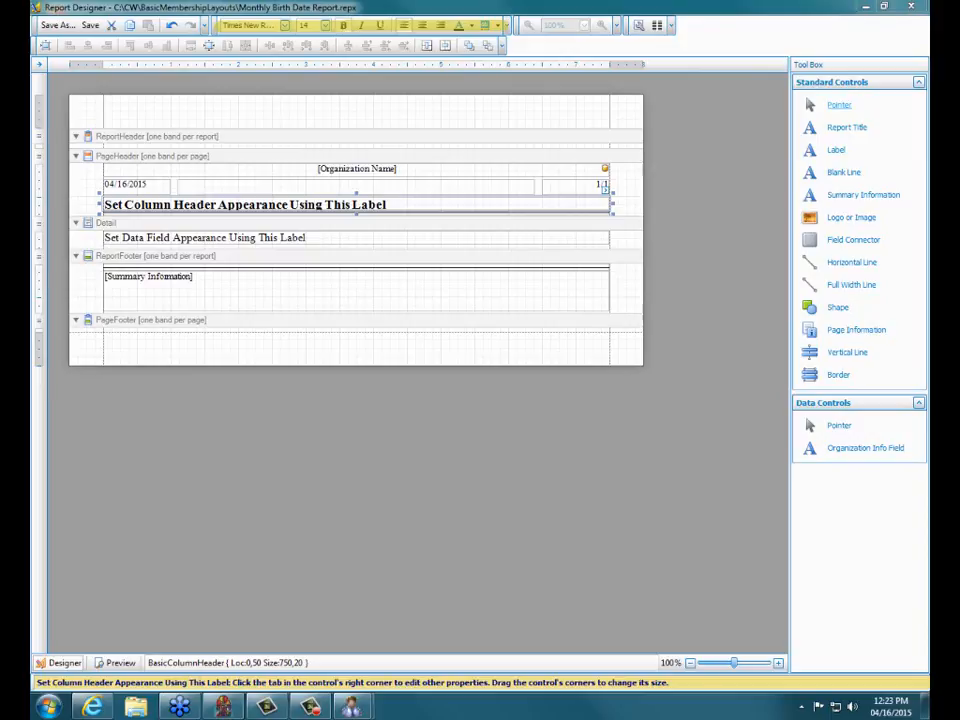
pyautogui.click(917, 7)
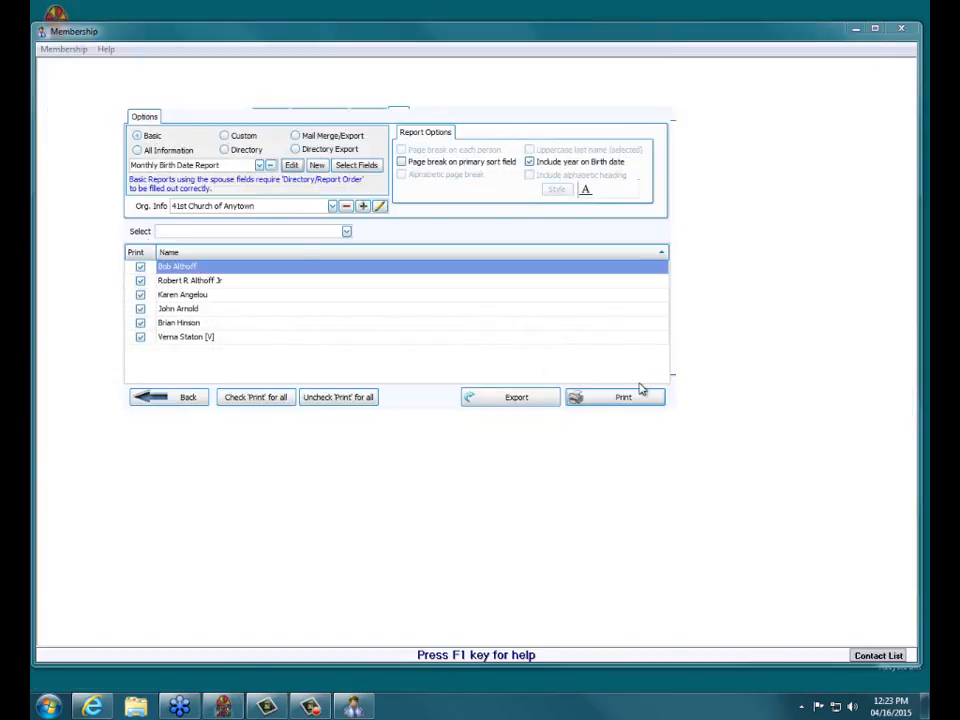
pyautogui.click(643, 402)
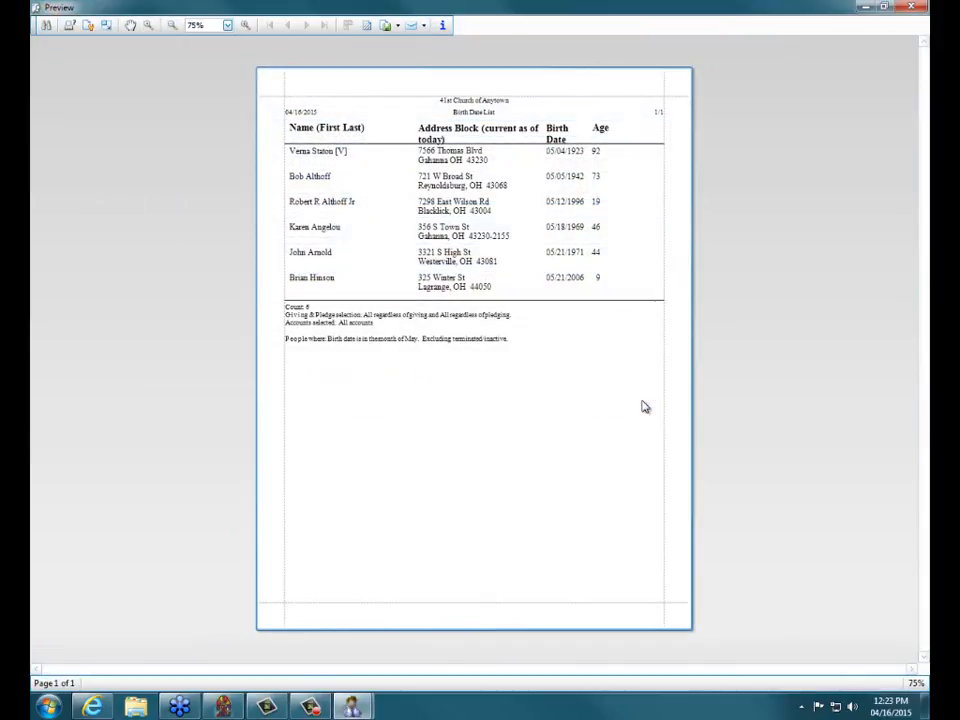
pyautogui.click(245, 25)
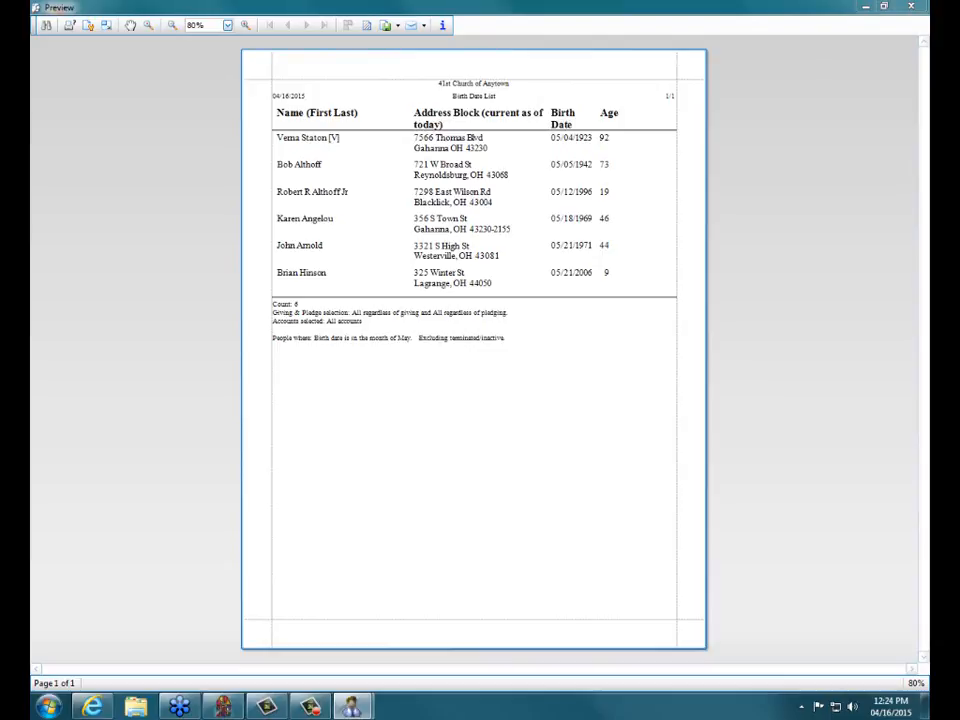
pyautogui.click(911, 6)
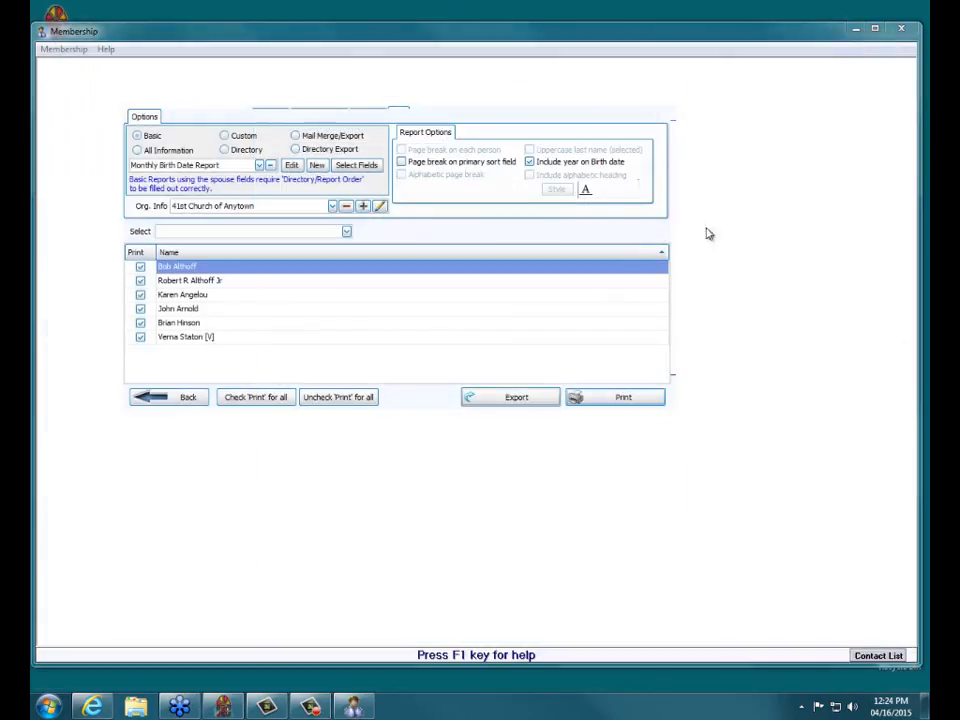
# Step: Exit the Membership module, reopen it from the Church Windows launcher, and start birth date labels
pyautogui.click(908, 29)
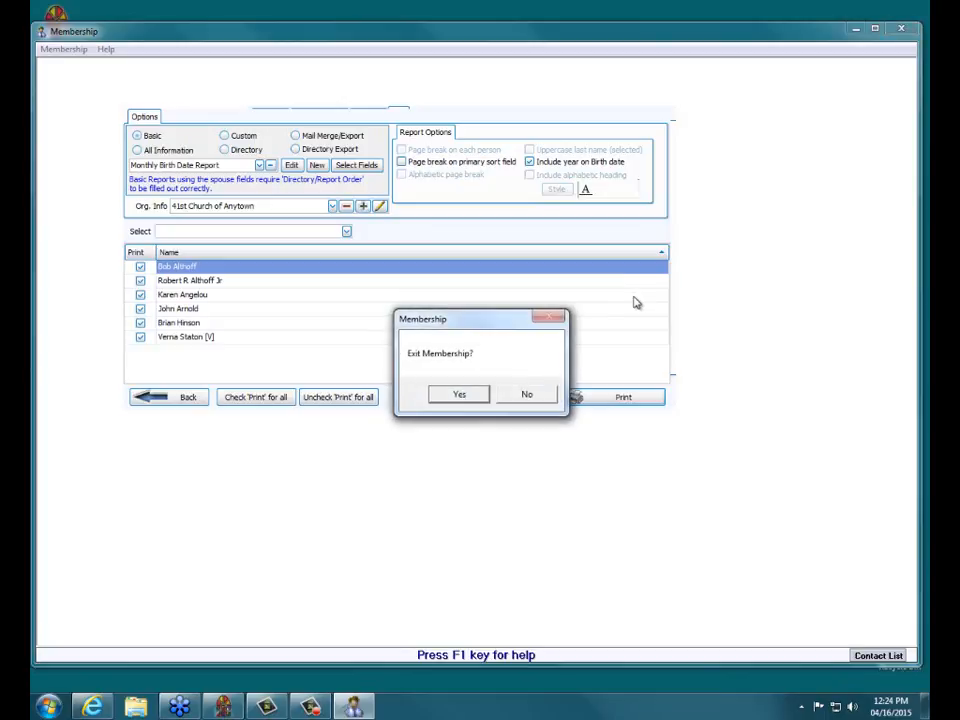
pyautogui.click(448, 394)
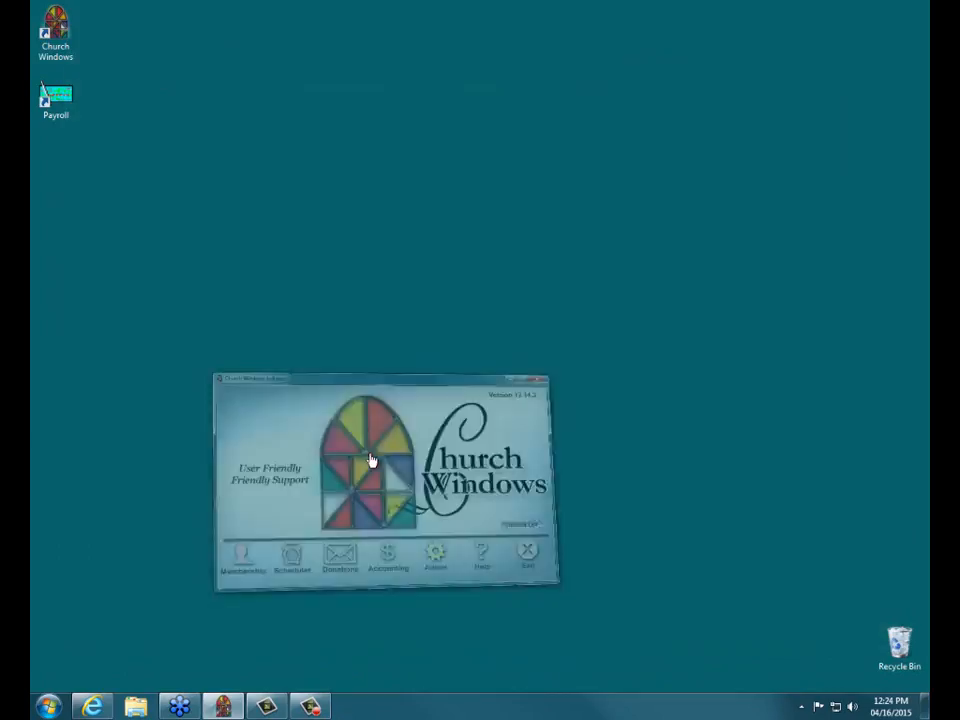
pyautogui.click(256, 480)
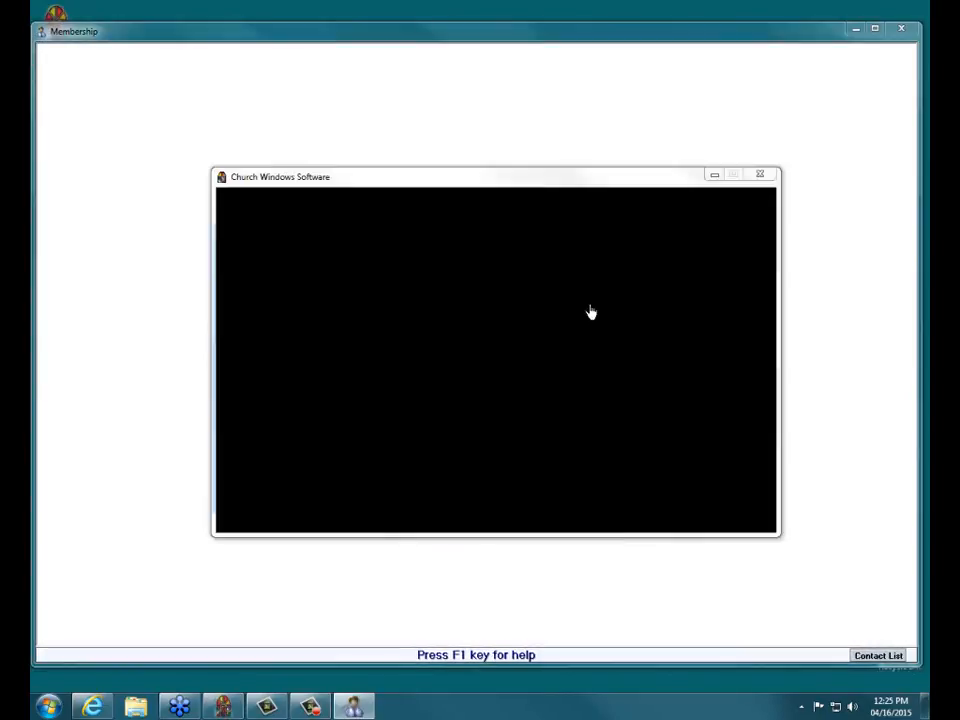
pyautogui.click(591, 313)
pyautogui.moveTo(595, 368)
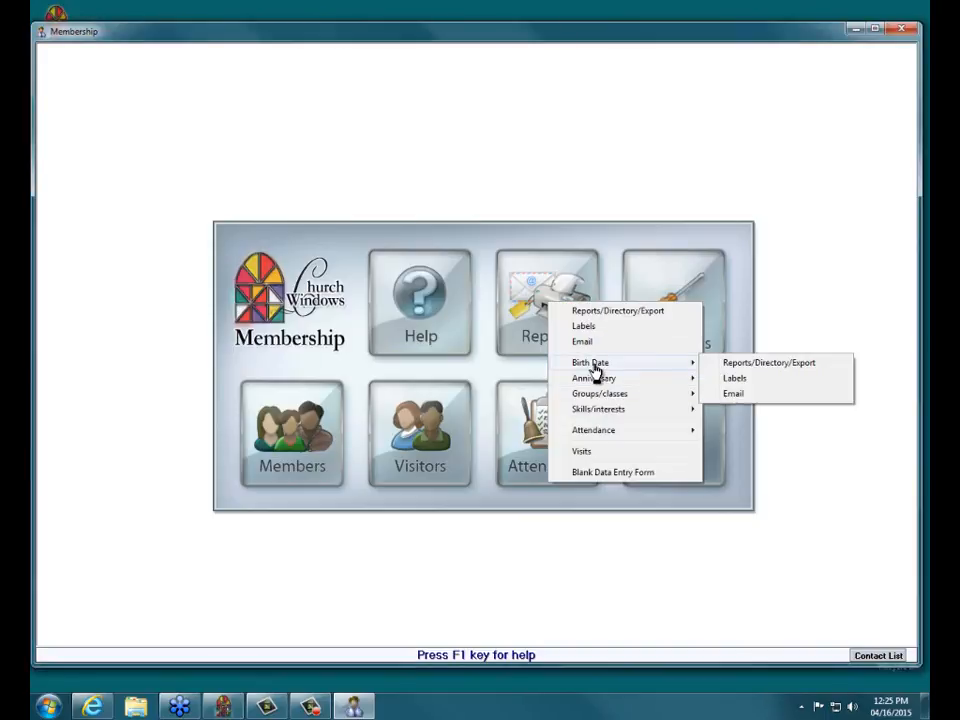
pyautogui.click(740, 379)
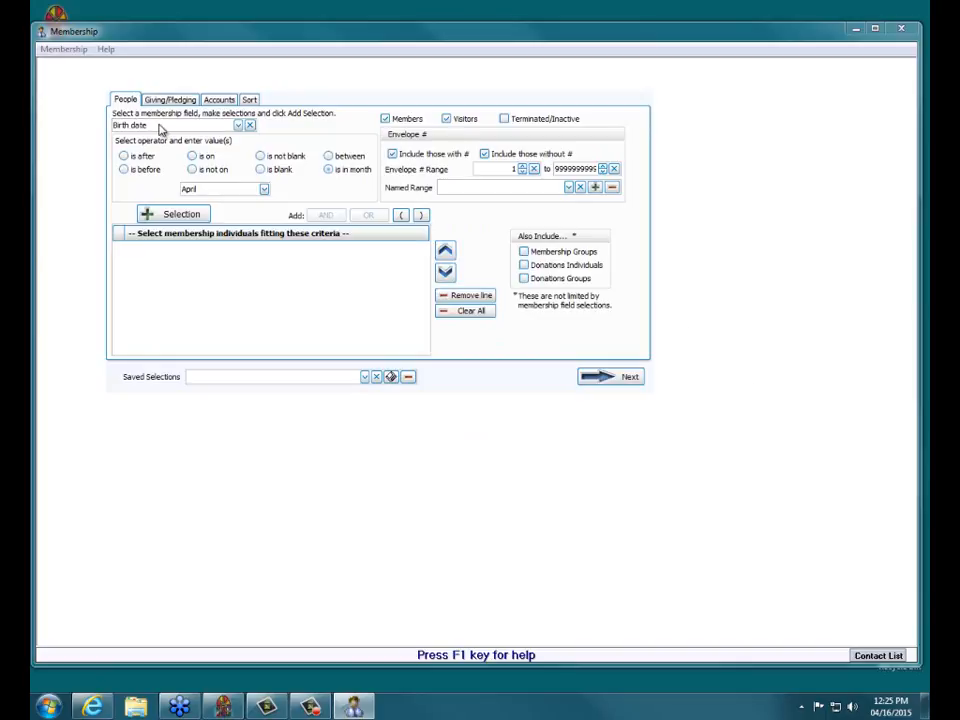
# Step: Add the selection criterion that the birth date is in the month of May and continue to the label options
pyautogui.click(342, 174)
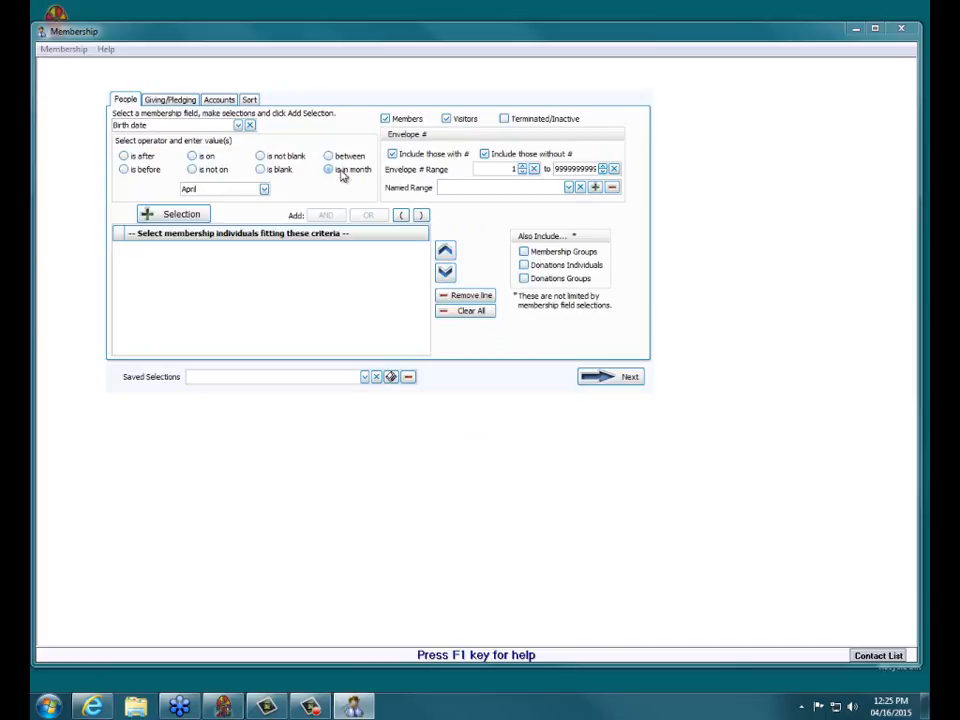
pyautogui.click(210, 190)
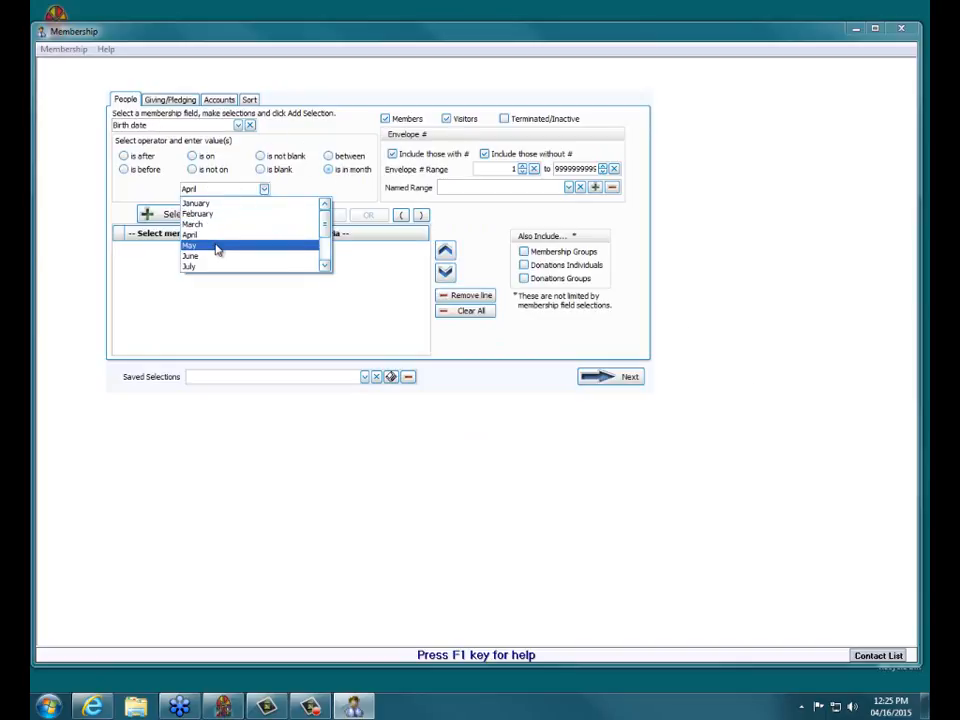
pyautogui.click(217, 247)
pyautogui.click(200, 215)
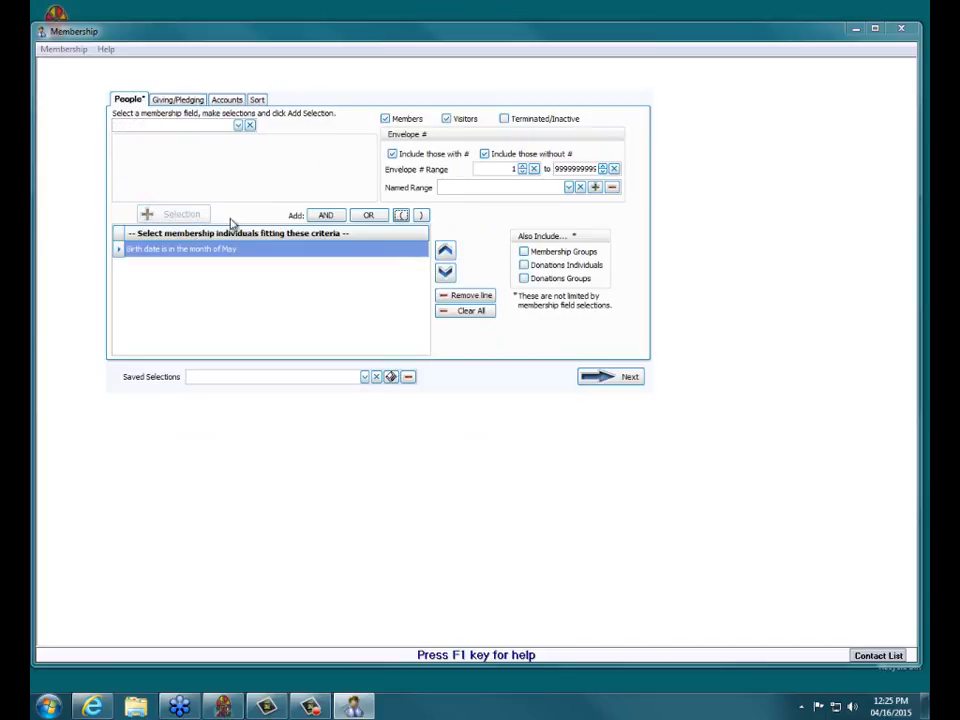
pyautogui.click(604, 377)
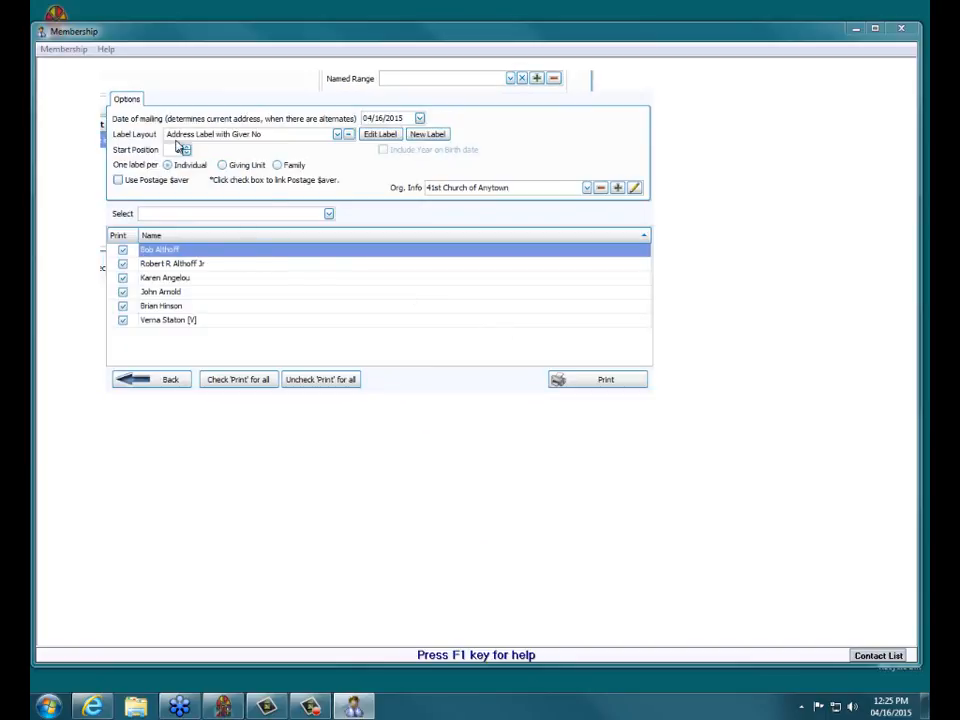
# Step: Choose the "A12very standard- 5160 Individal" label layout, preview the labels, and exit Membership
pyautogui.click(337, 134)
pyautogui.scroll(-6, 326, 165)
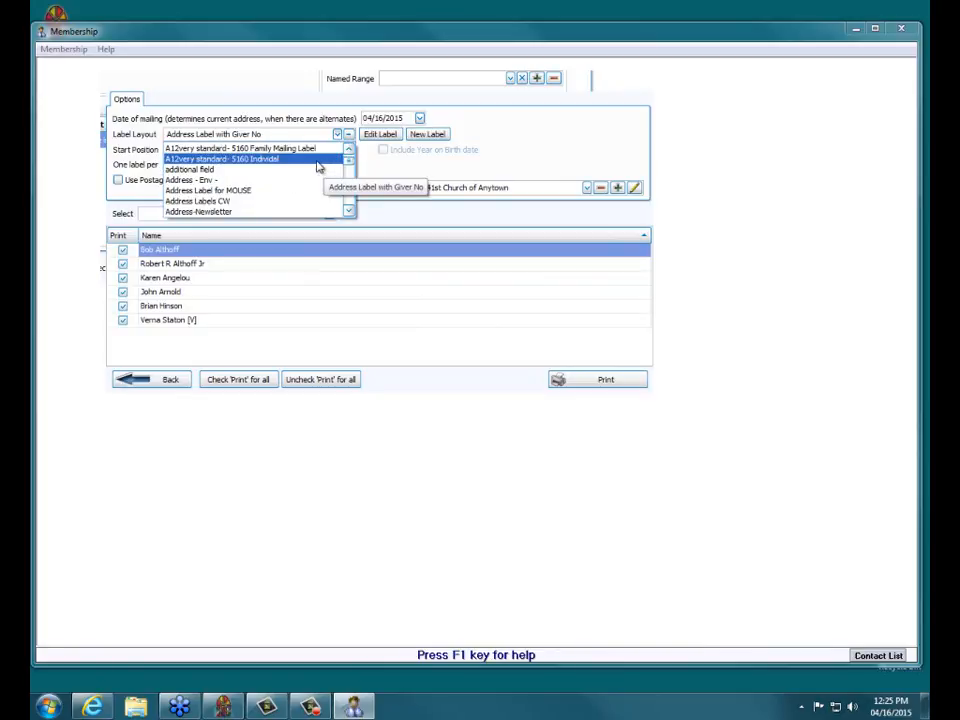
pyautogui.click(317, 160)
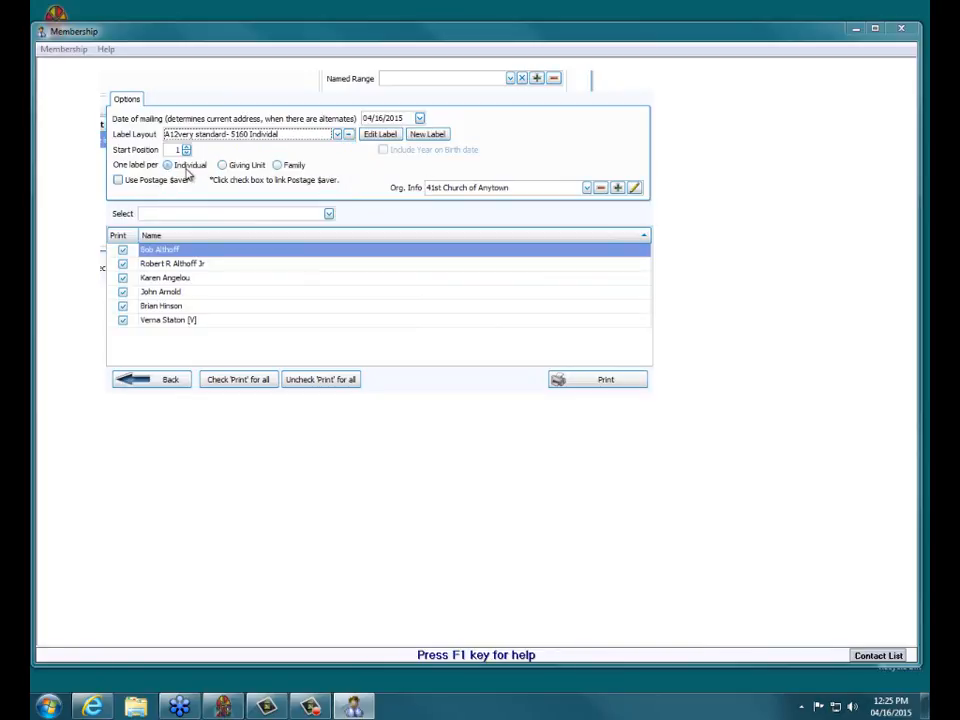
pyautogui.click(555, 382)
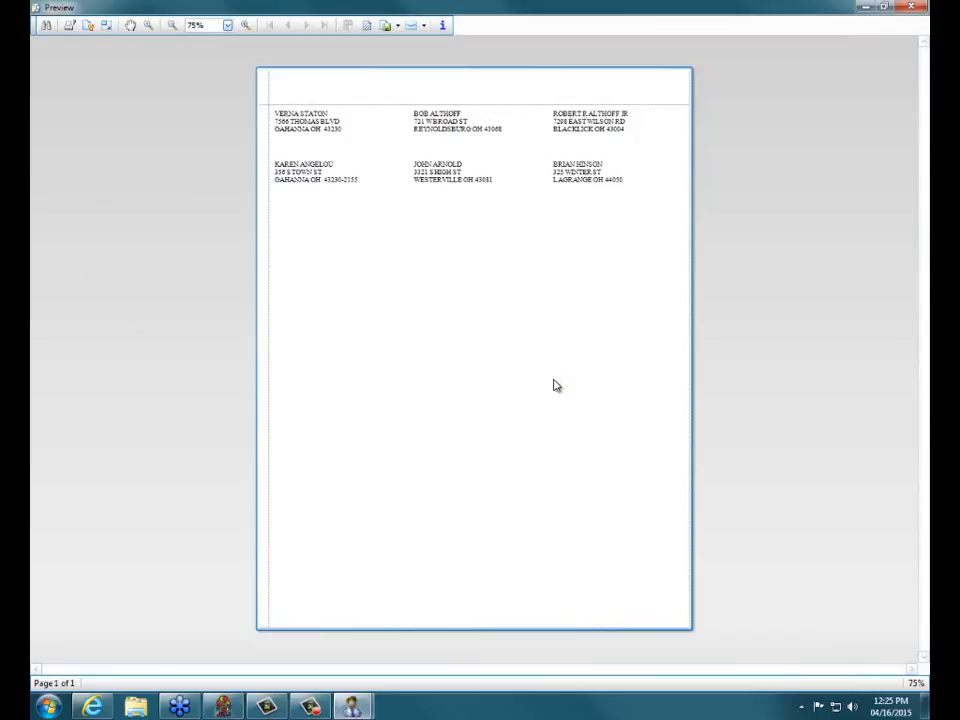
pyautogui.click(910, 6)
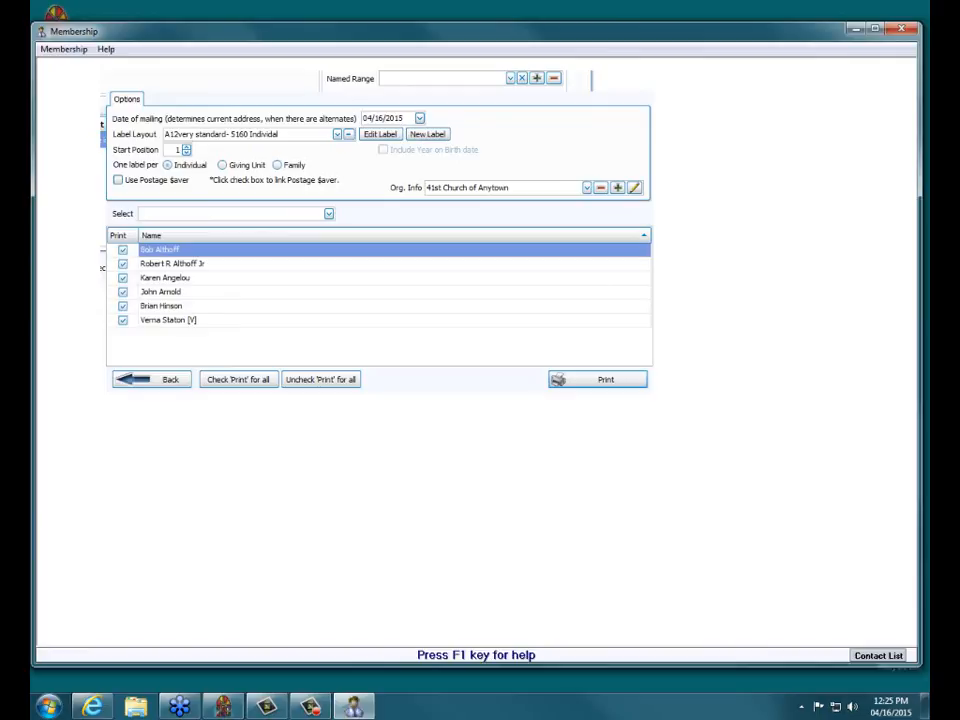
pyautogui.click(901, 31)
pyautogui.click(463, 394)
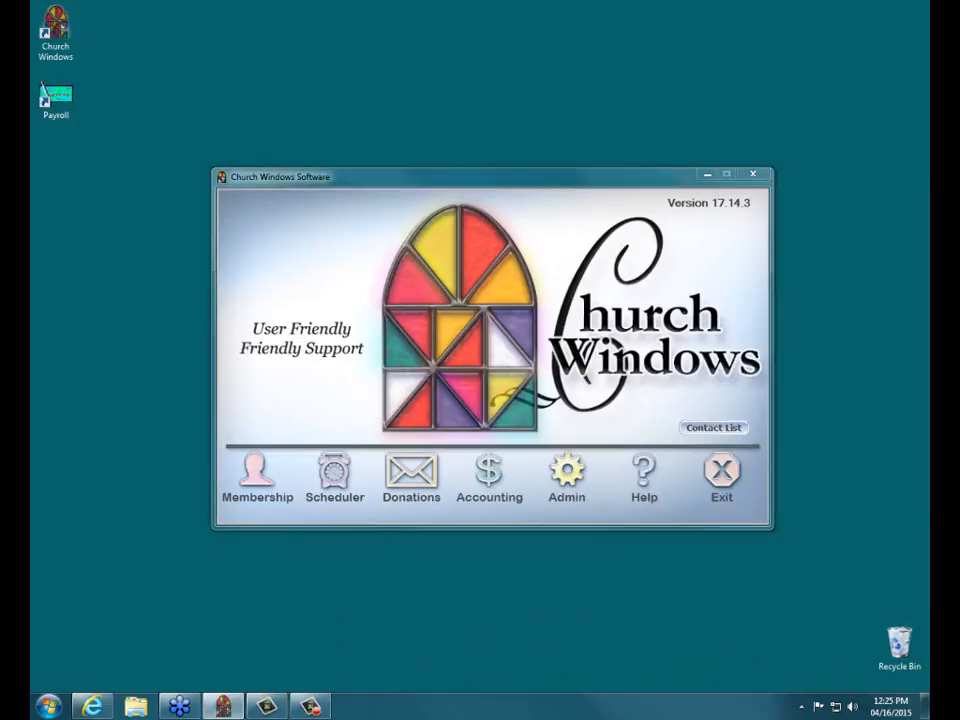
# Step: Switch to Internet Explorer, open the churchwindows.com Download Updates page, and examine the Church Windows 17.14.3 update and its installation instructions link
pyautogui.moveTo(712, 202); pyautogui.dragTo(754, 202)
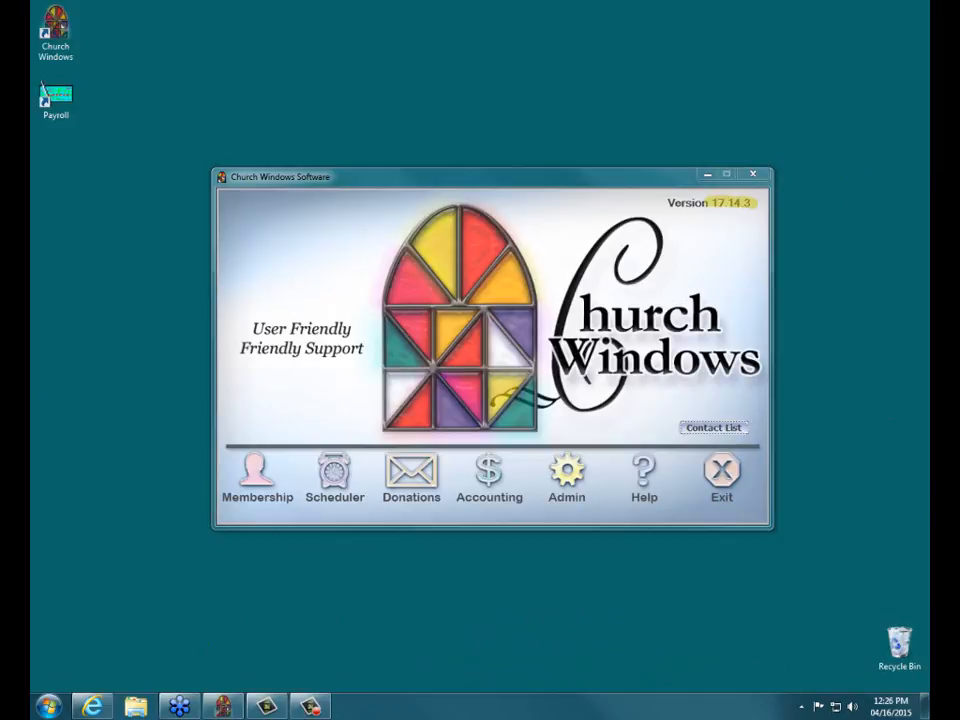
pyautogui.click(90, 705)
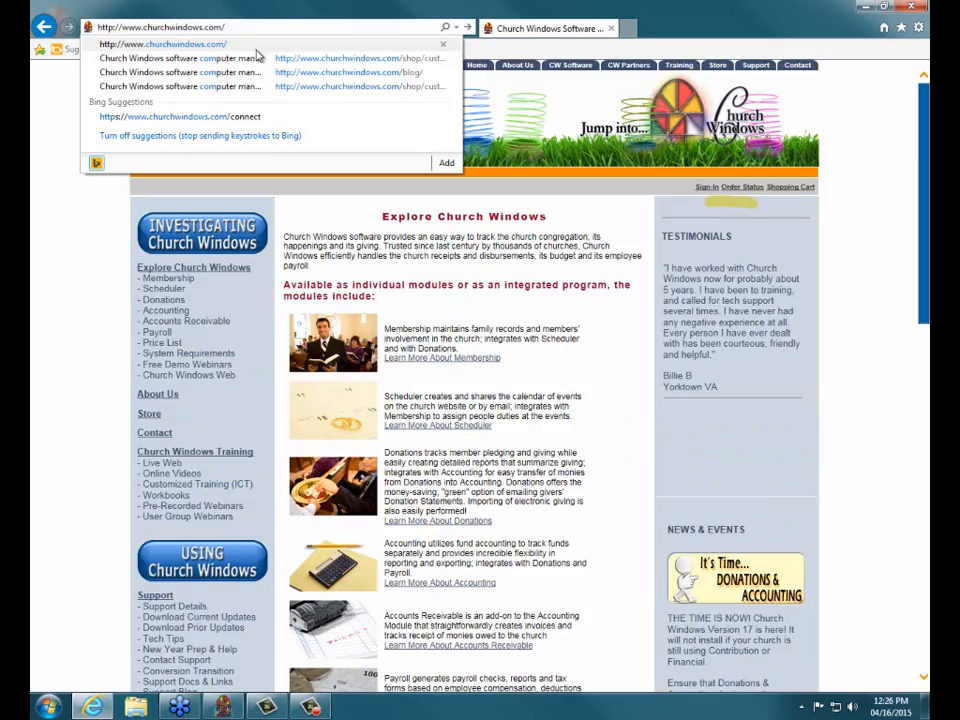
pyautogui.click(257, 58)
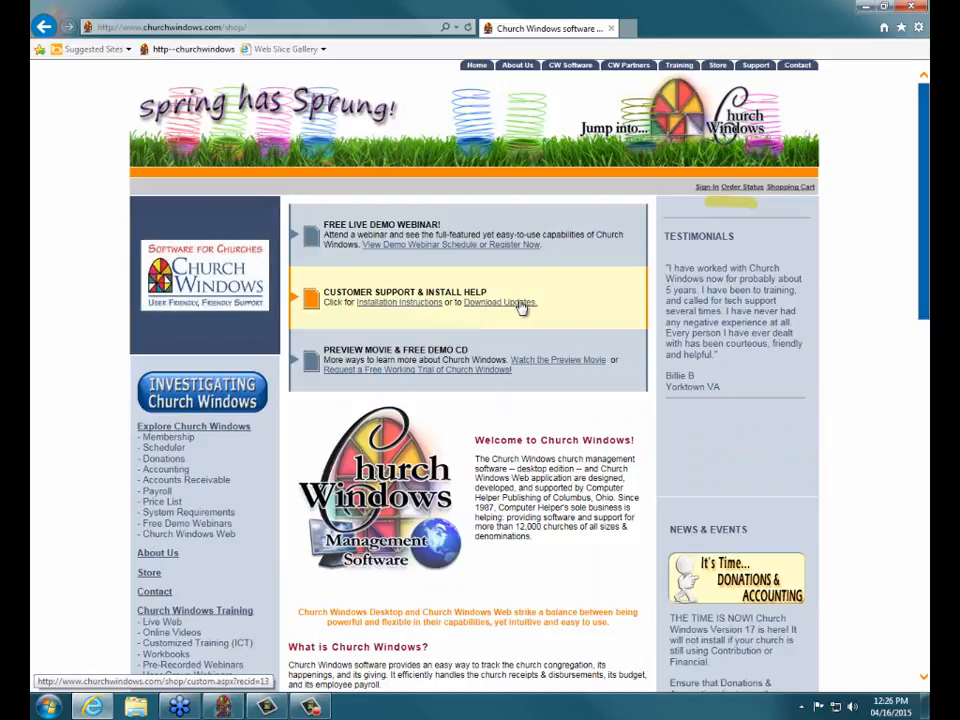
pyautogui.click(485, 311)
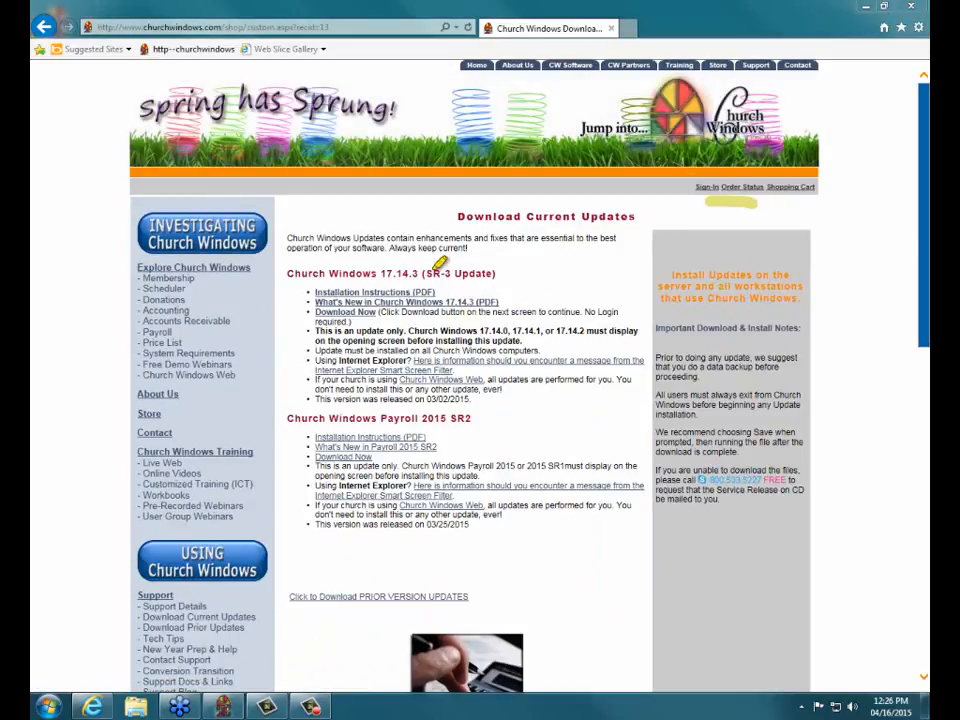
pyautogui.moveTo(285, 273); pyautogui.dragTo(496, 272)
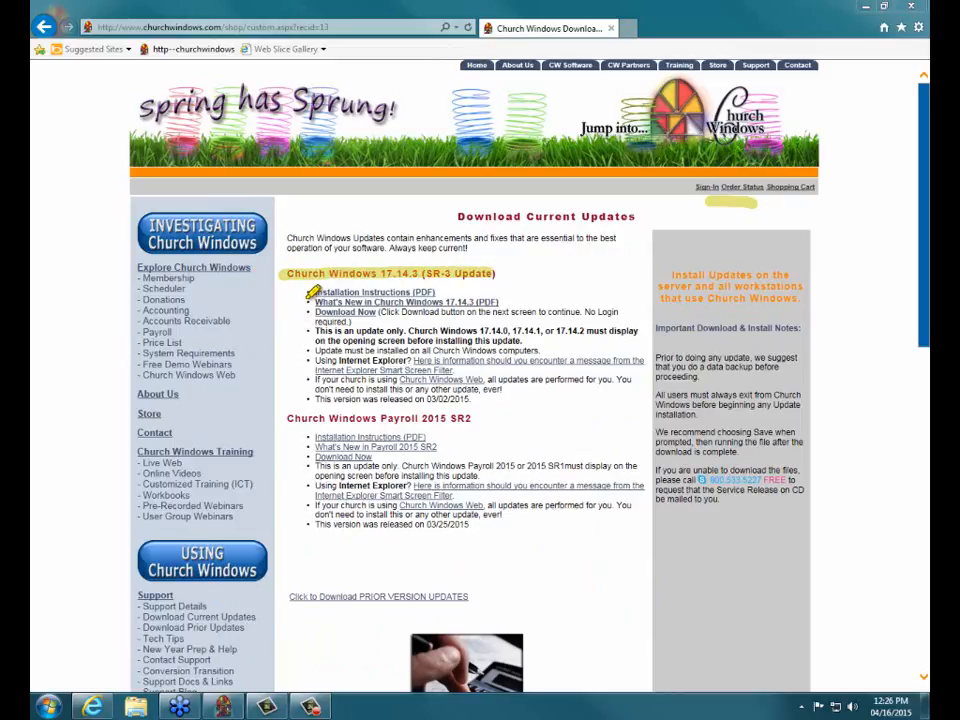
pyautogui.moveTo(300, 292); pyautogui.dragTo(441, 283)
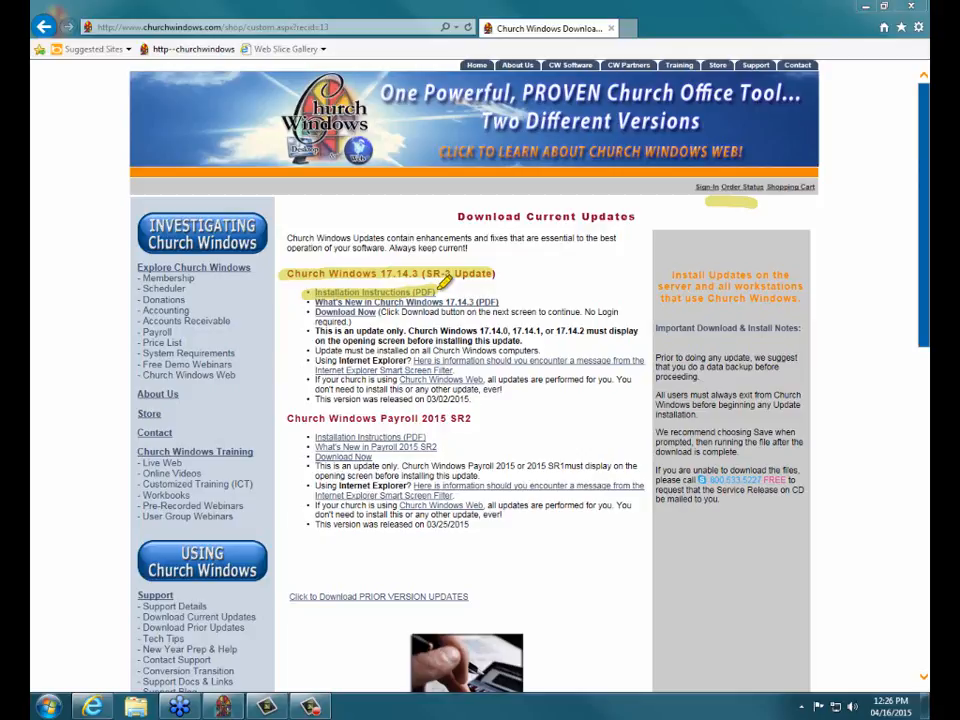